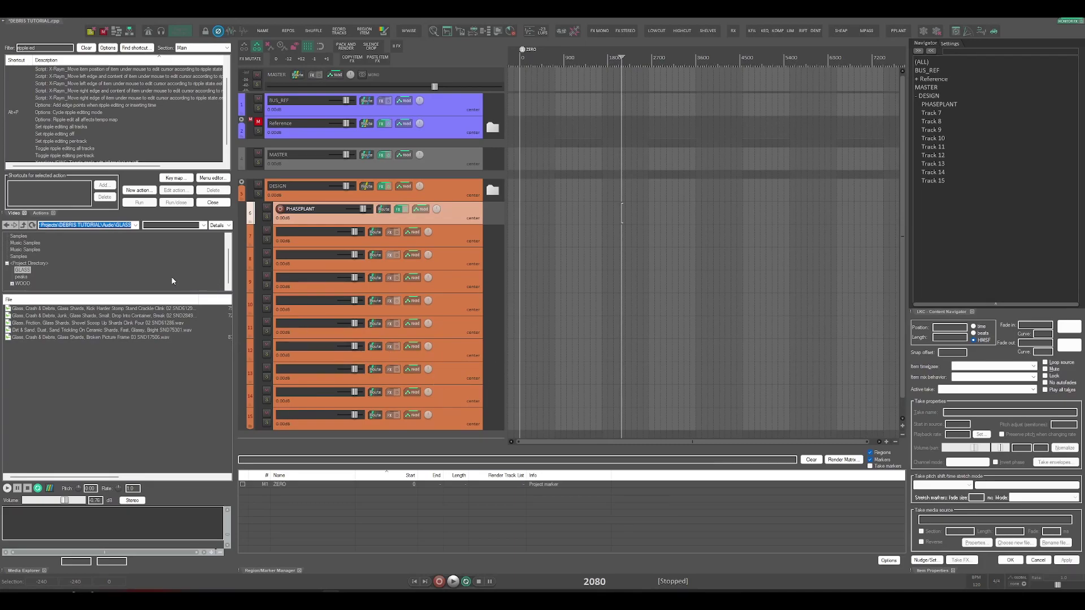
Audition the wood impact samples in the project's WOOD folder, then stop the preview.
left_click(25, 285)
left_click(92, 318)
left_click(91, 317)
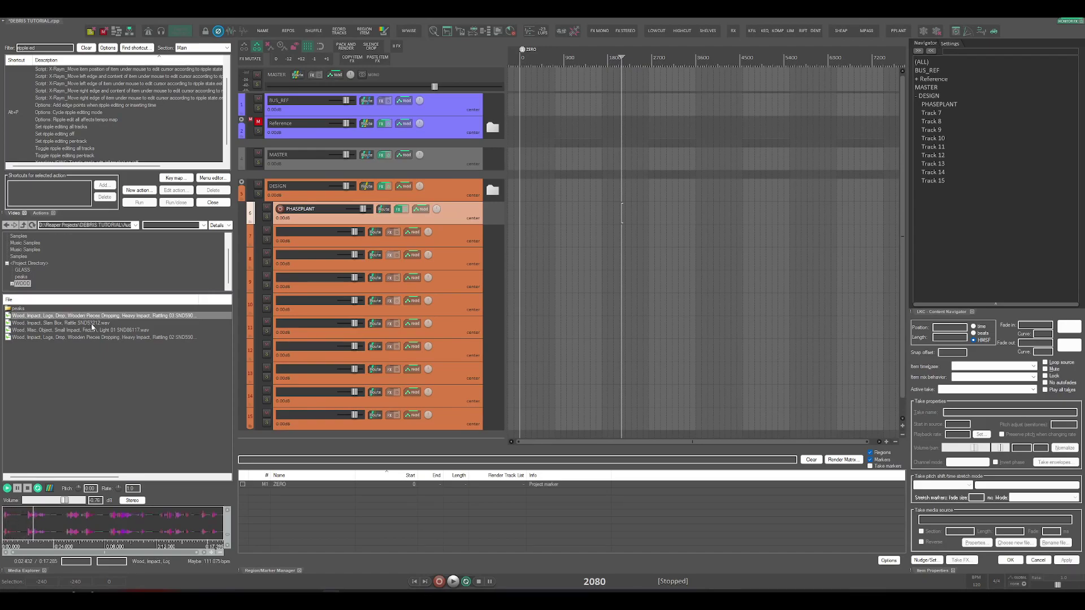
left_click(92, 329)
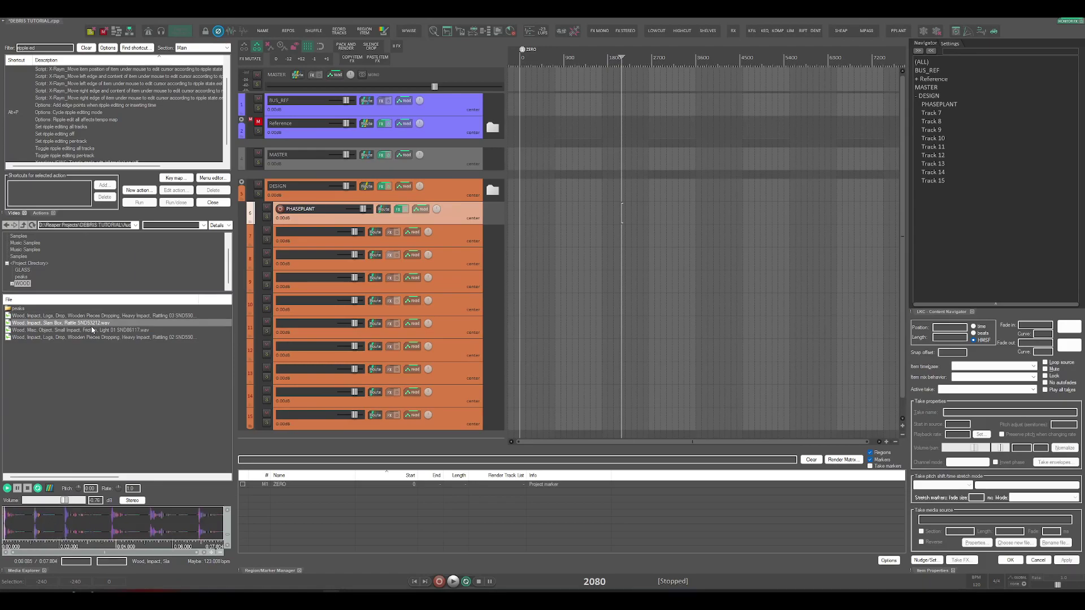
left_click(96, 339)
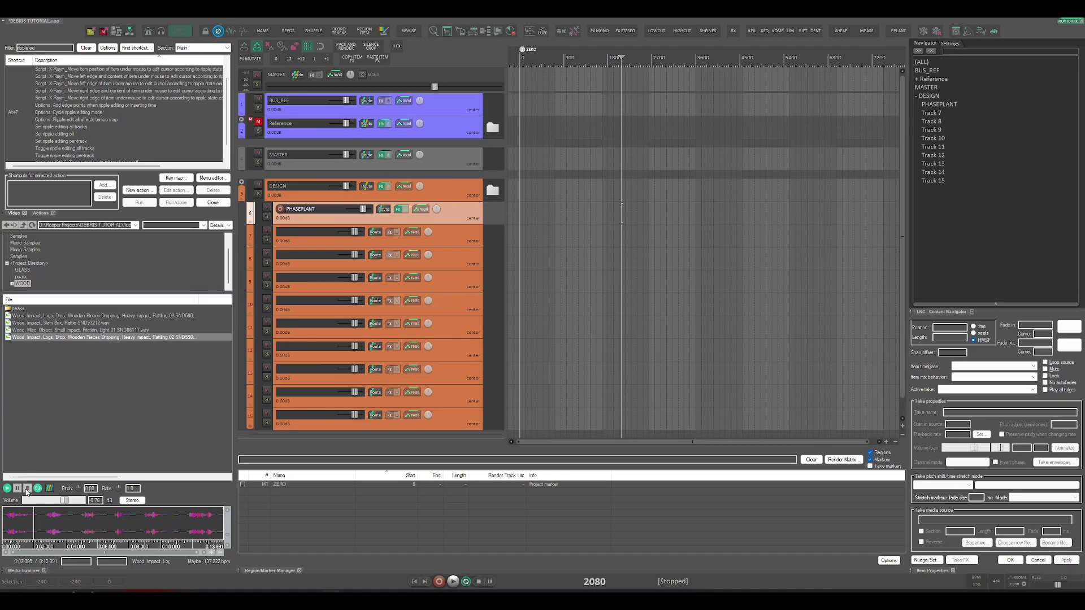
left_click(27, 489)
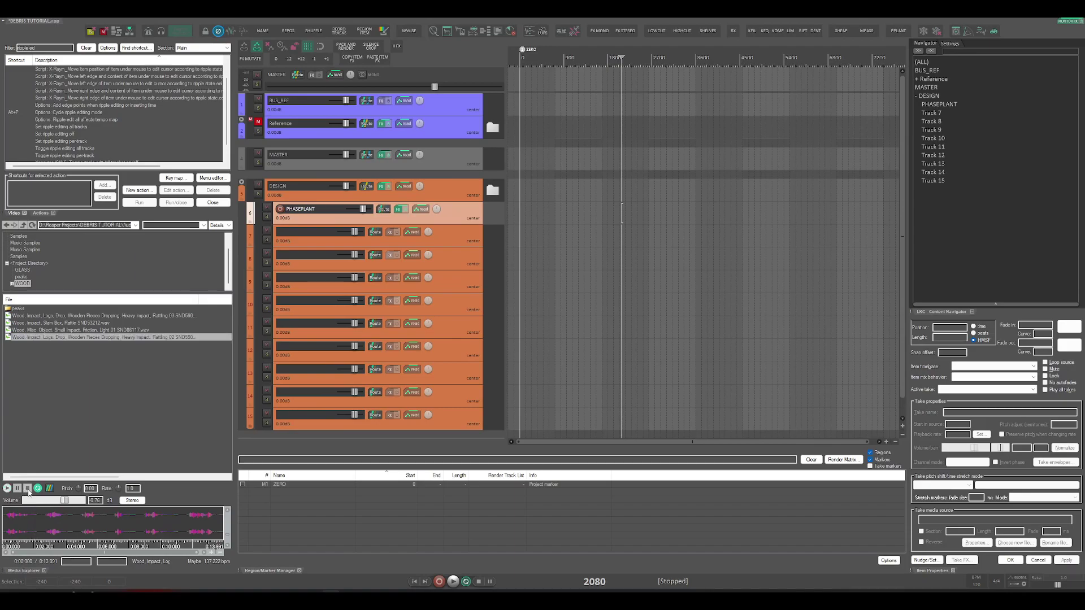
Open Phase Plant on the PHASEPLANT track and add a Granular generator.
left_click(400, 210)
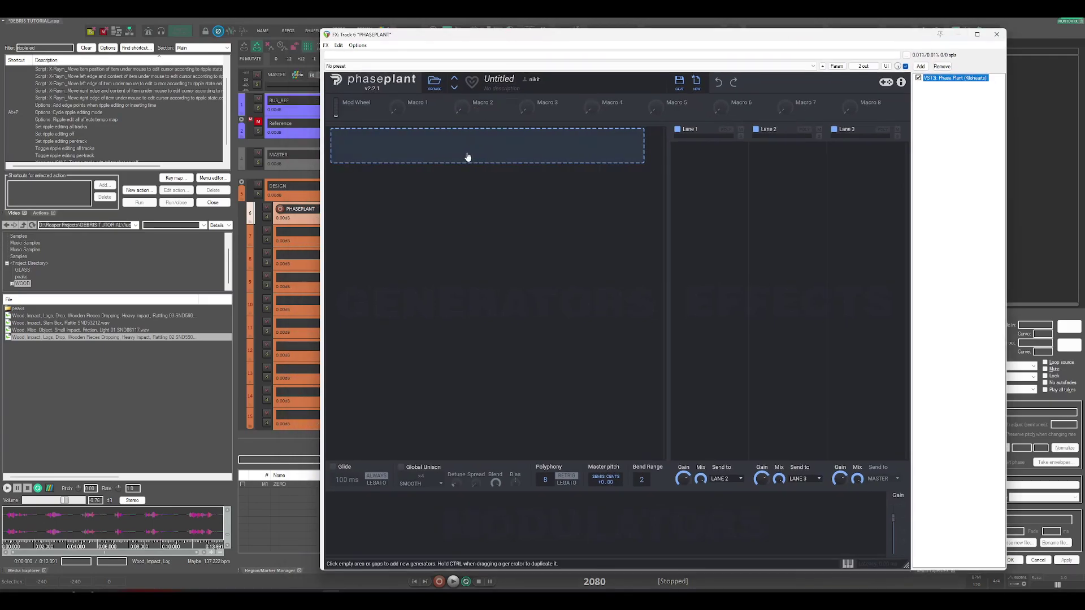
left_click(462, 154)
left_click(484, 199)
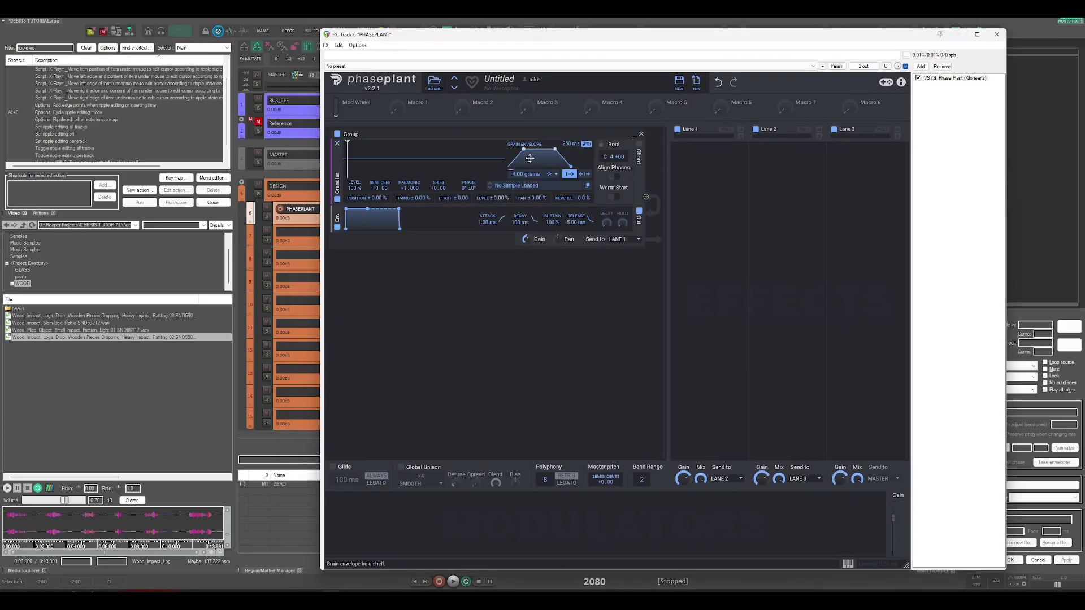
Reshape the grain envelope with no attack or hold and a gently curved decay.
left_click_drag(546, 153, 510, 154)
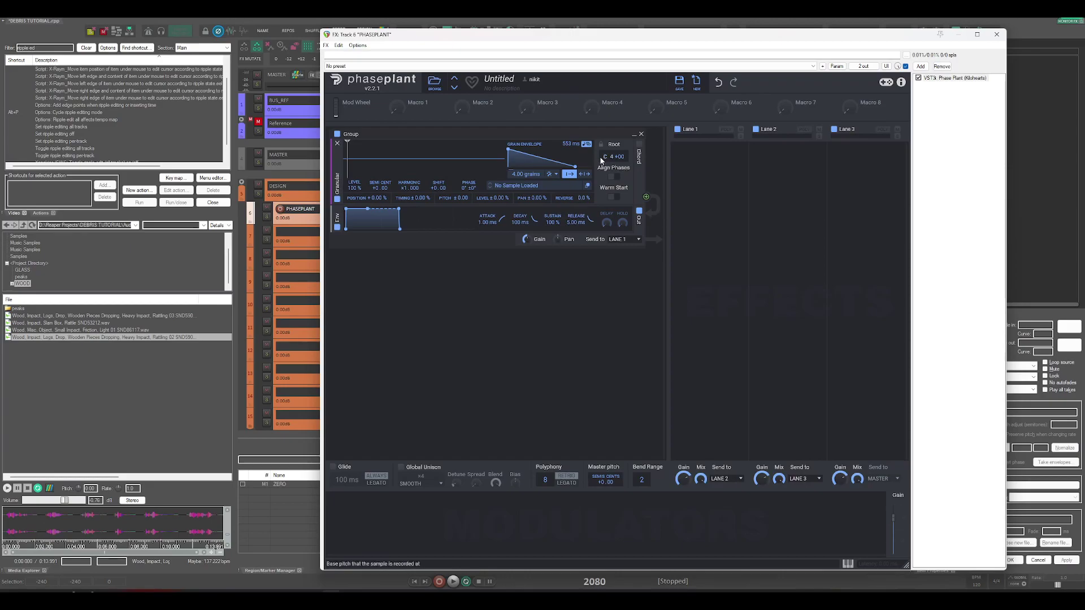
left_click_drag(572, 164, 546, 161)
left_click_drag(545, 161, 545, 159)
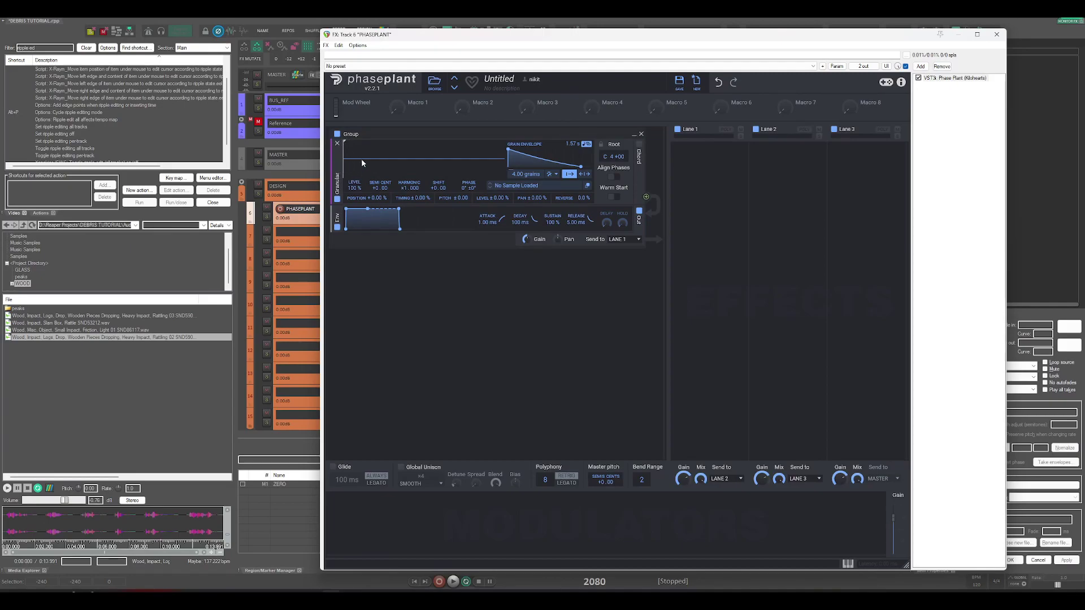
Load the wooden pieces dropping Rattling 02 sample into the Granular generator, set position randomization to 100%, and audition C4.
left_click(124, 344)
left_click_drag(274, 309, 382, 177)
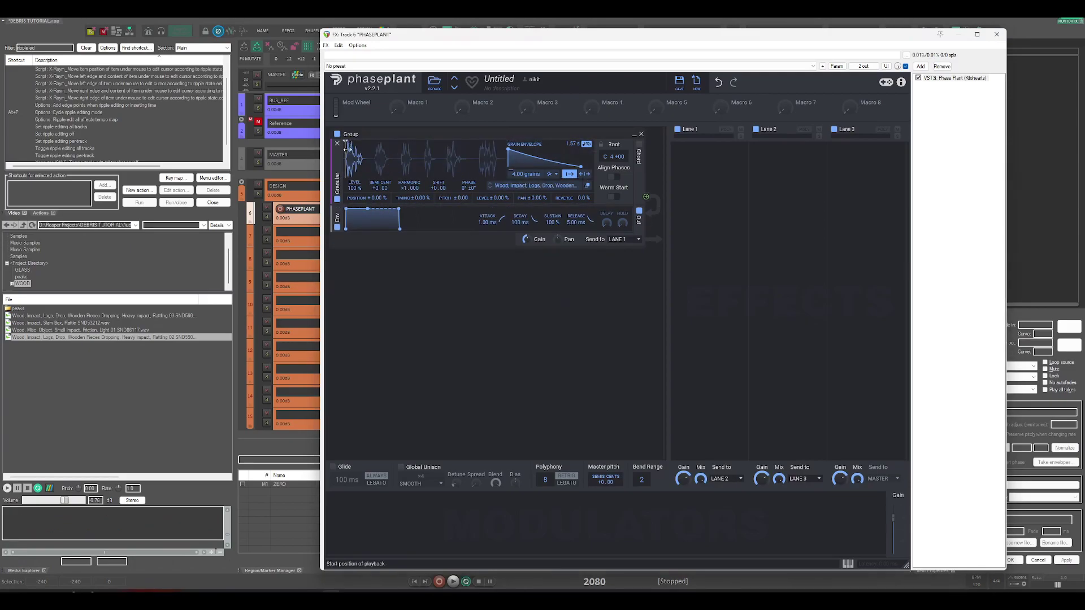
mouse_move(346, 148)
left_mouse_down()
mouse_move(435, 150)
mouse_move(349, 146)
left_mouse_up()
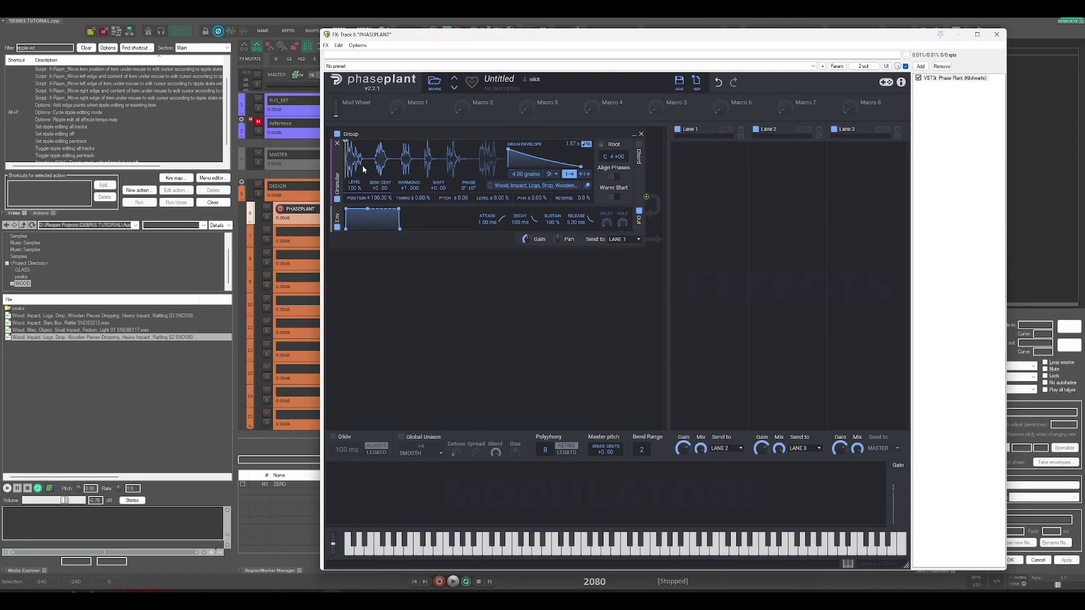
left_click(626, 549)
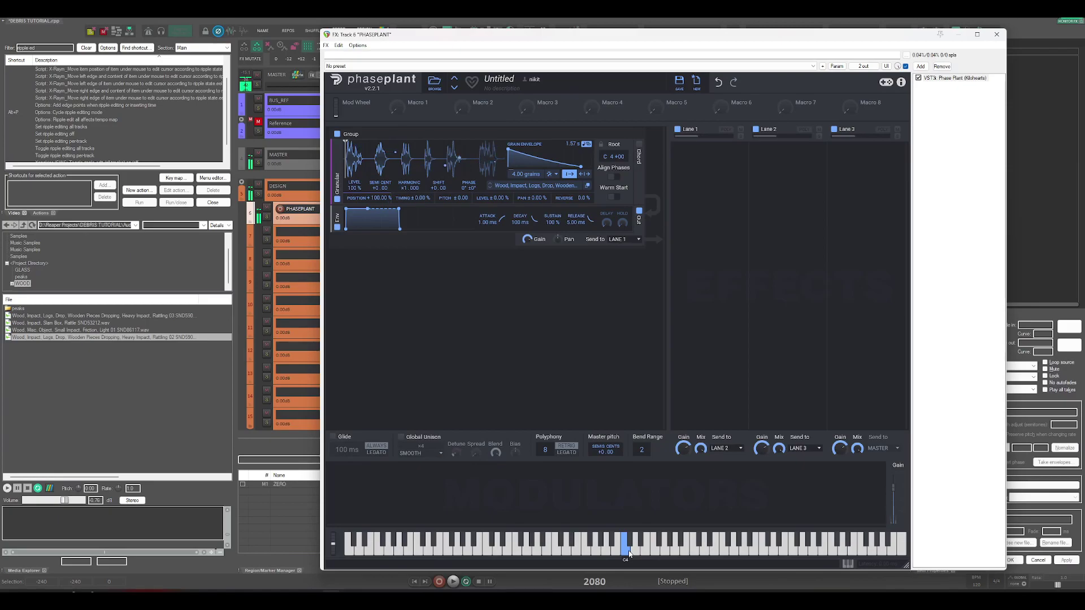
left_click_drag(628, 554, 628, 554)
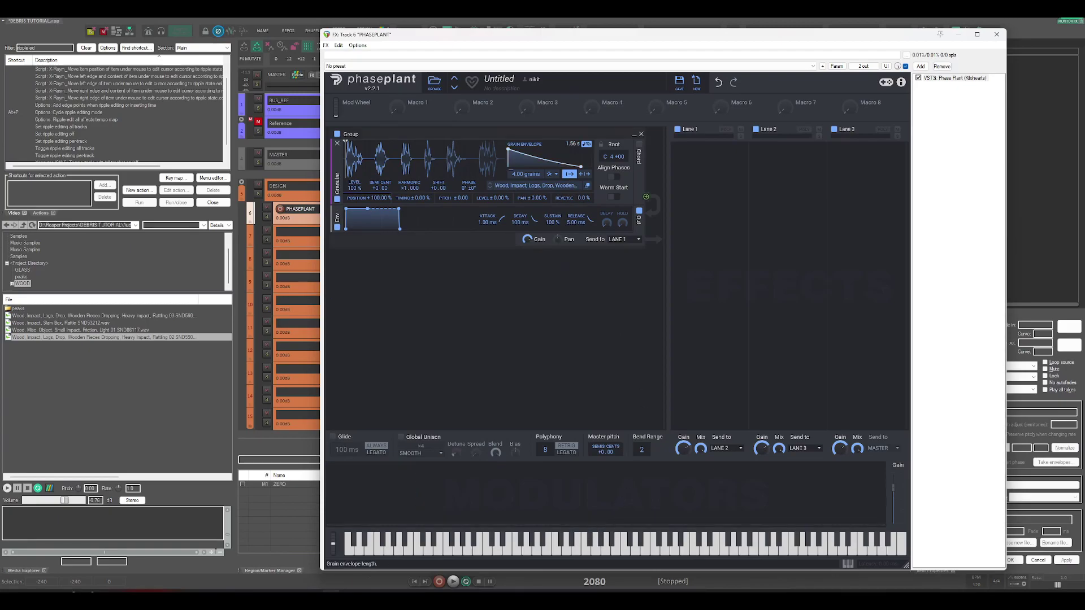
Try progressively shorter grain lengths down to 369 ms while auditioning C4.
scroll(572, 143, "down", 3)
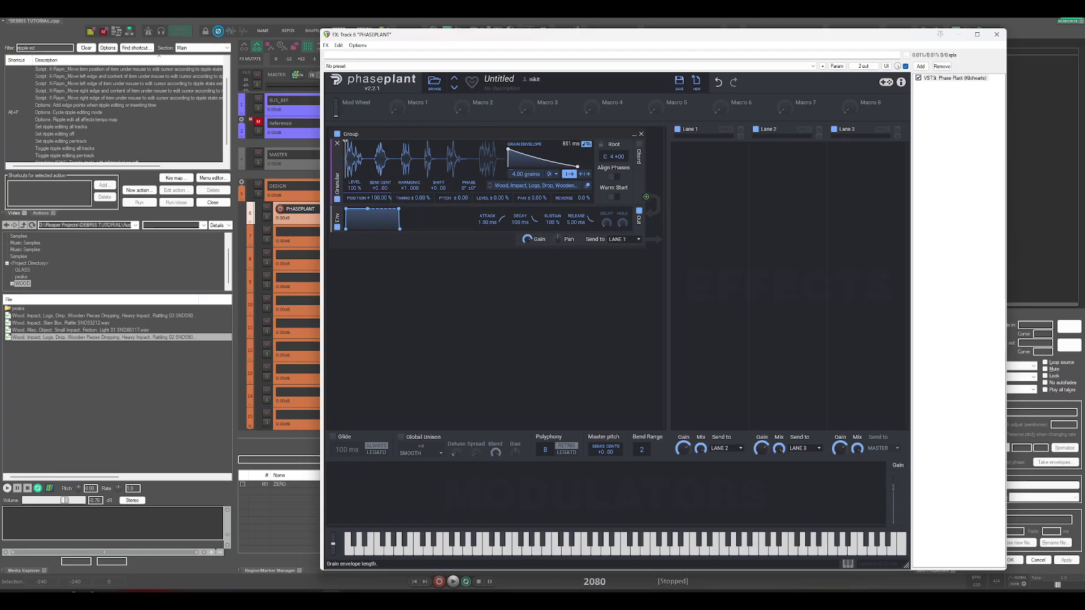
left_click(623, 557)
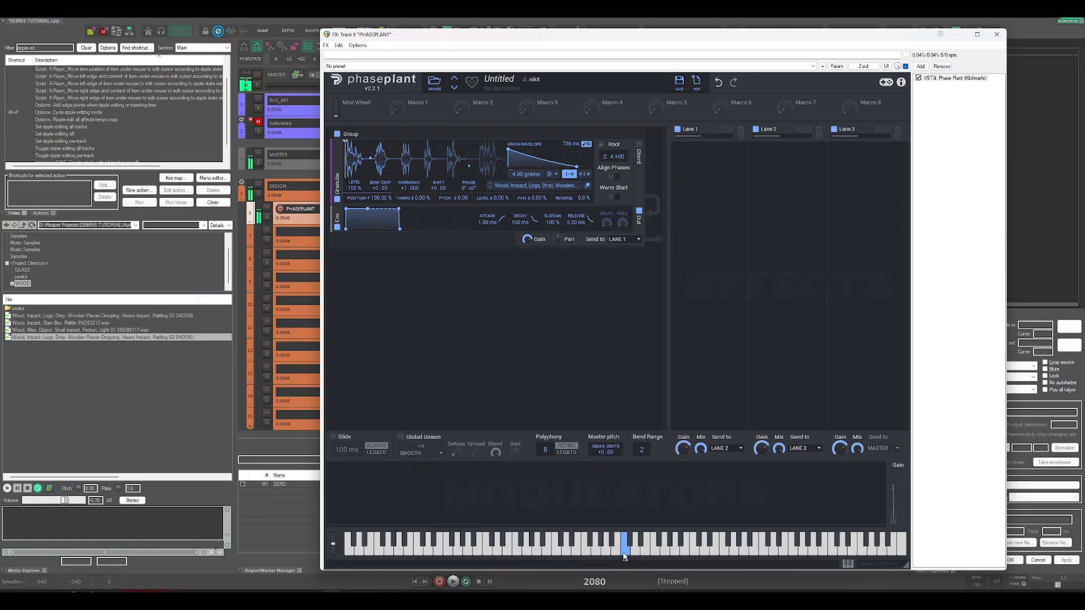
left_click_drag(624, 557, 624, 556)
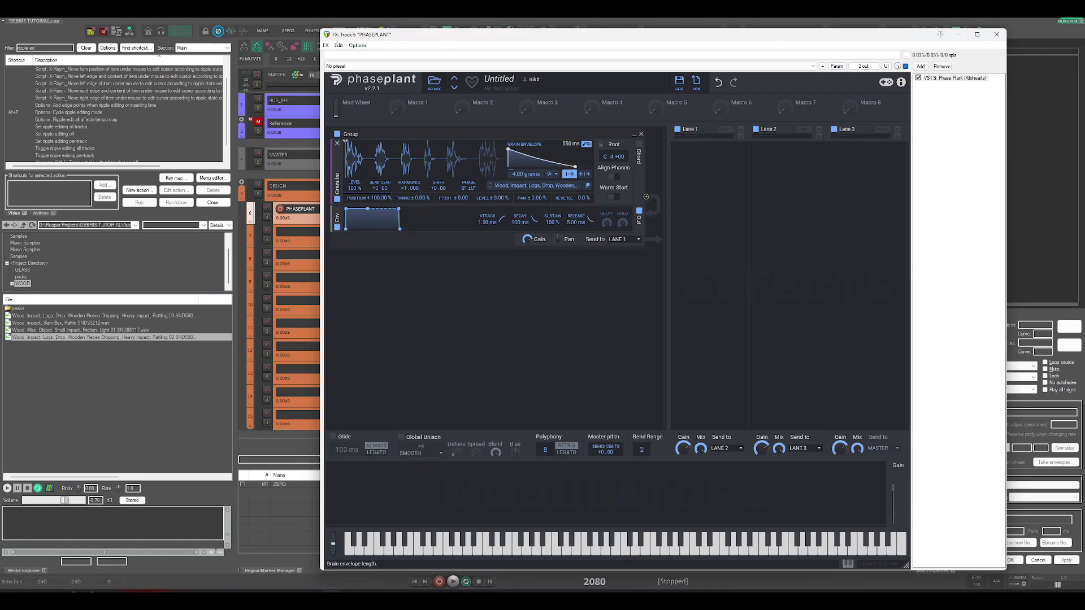
scroll(571, 144, "down", 1)
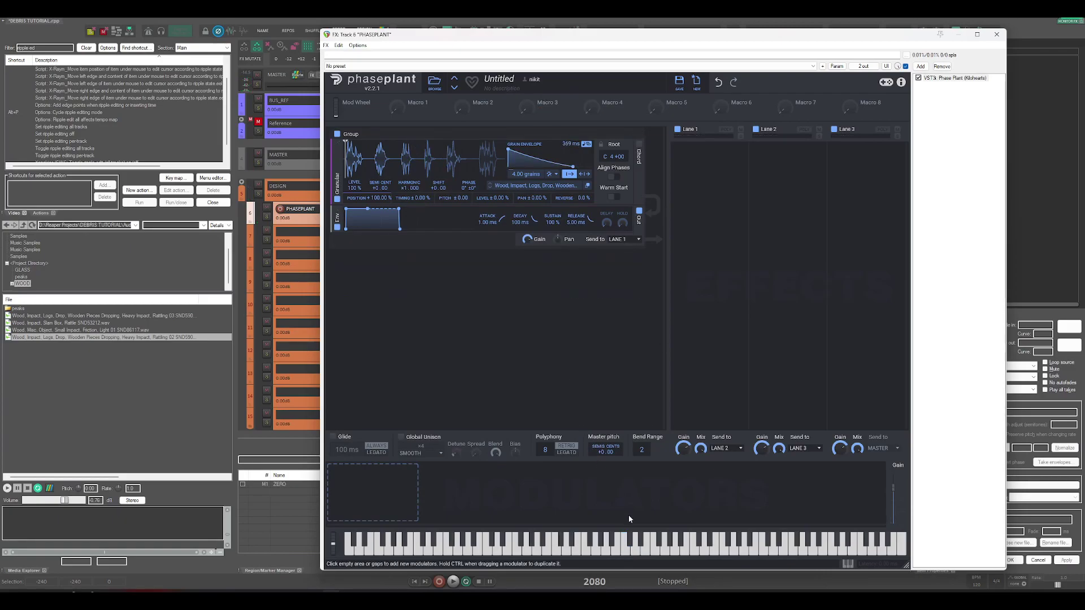
left_click(625, 551)
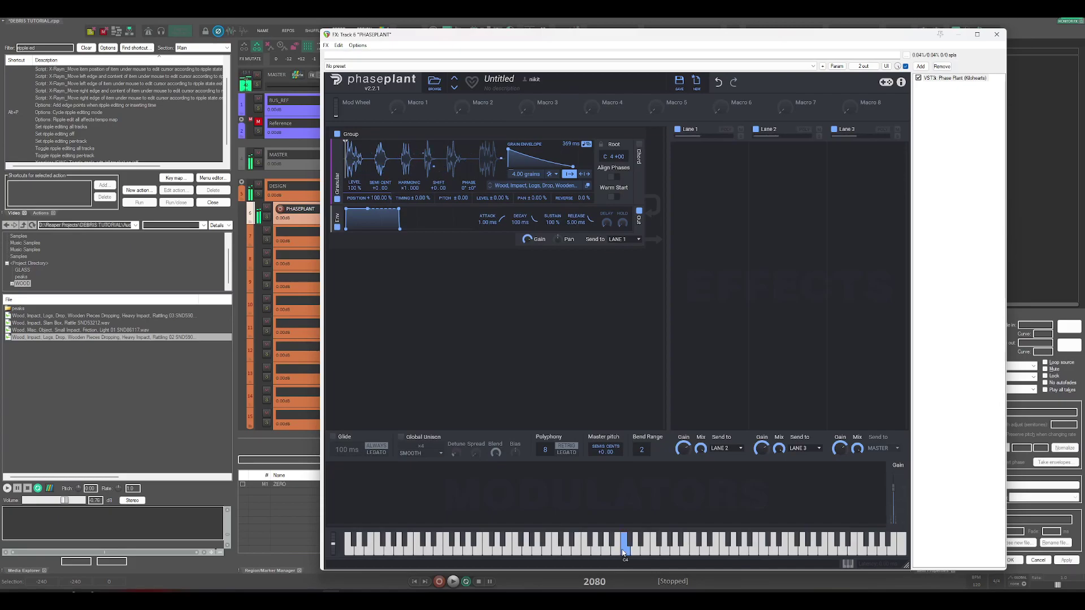
Lengthen the grains to 978 ms, steepen the grain envelope's decay curve, and audition C4.
left_click_drag(571, 143, 571, 113)
left_click_drag(528, 158, 528, 167)
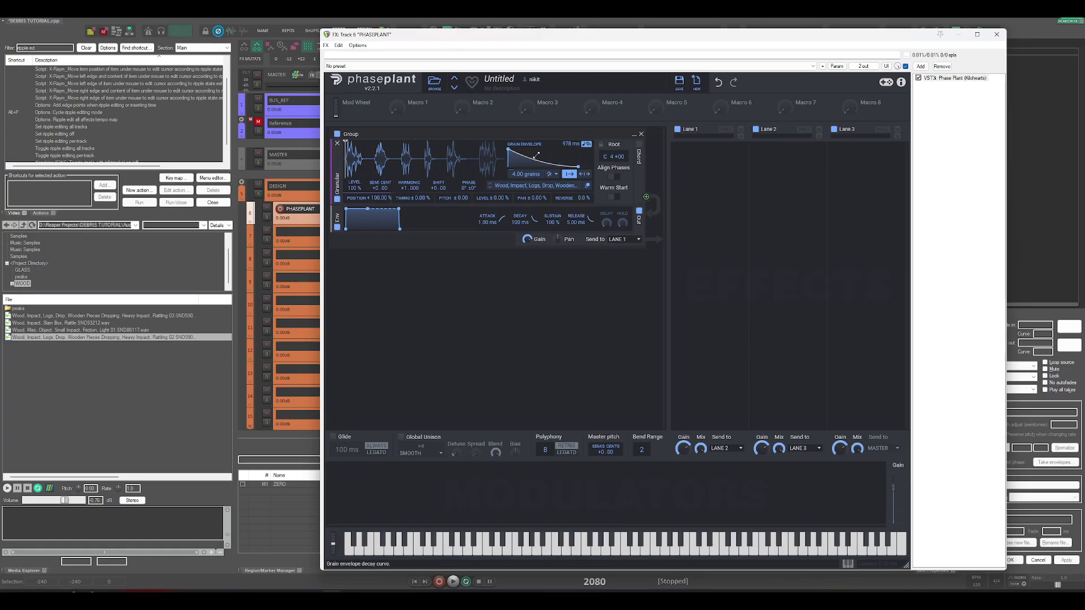
left_click(624, 554)
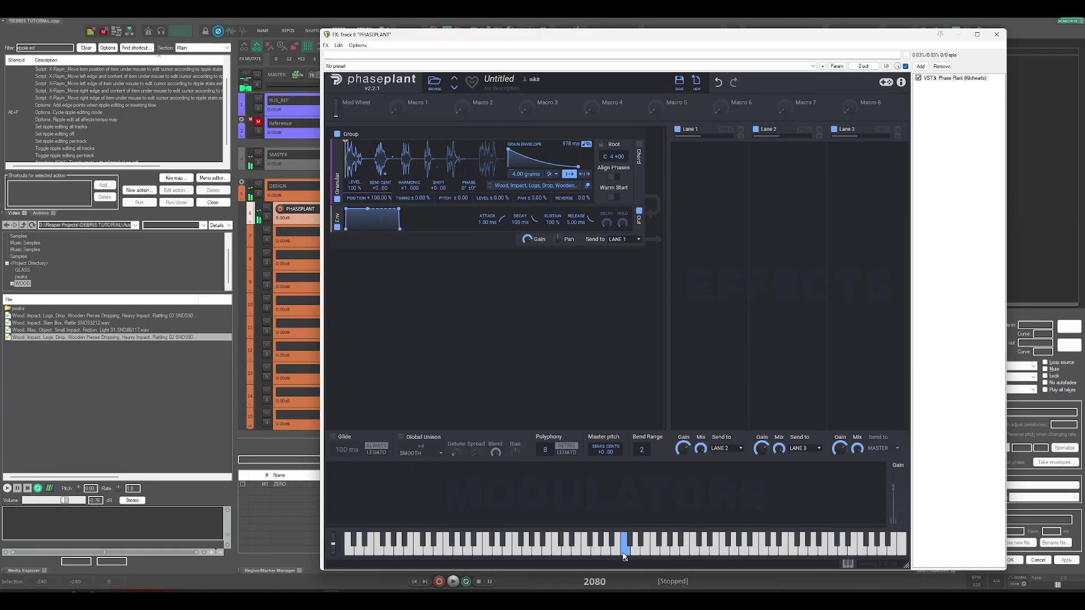
left_click(625, 554)
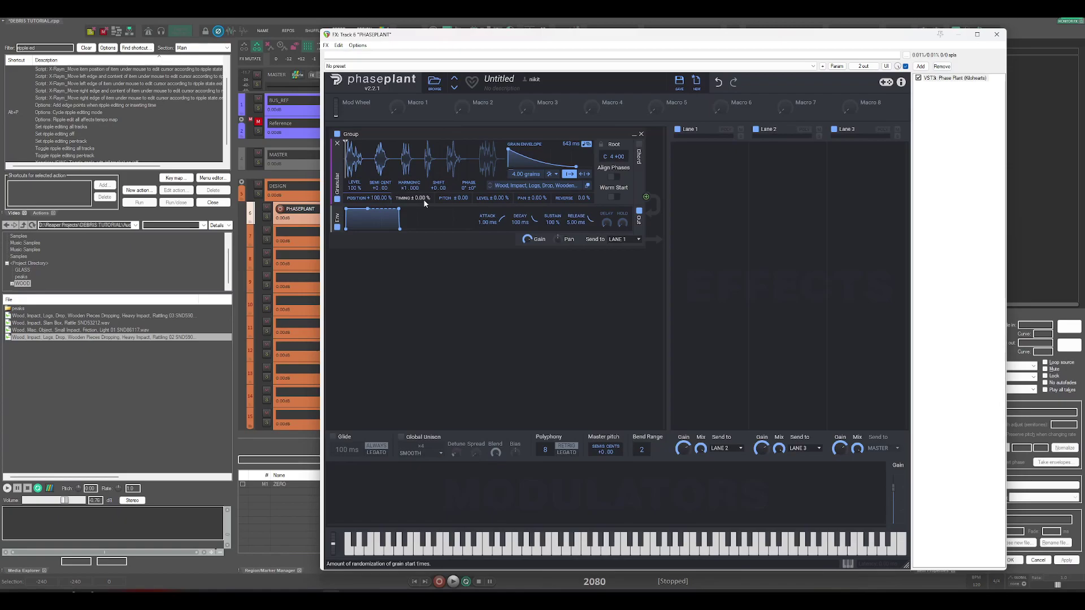
Randomize the grain timing to 46.82%, pitch to about 2 and level to 71.59%, keeping pan randomization at 0%.
left_click_drag(416, 198, 417, 158)
left_click_drag(460, 198, 460, 197)
left_click_drag(493, 198, 536, 180)
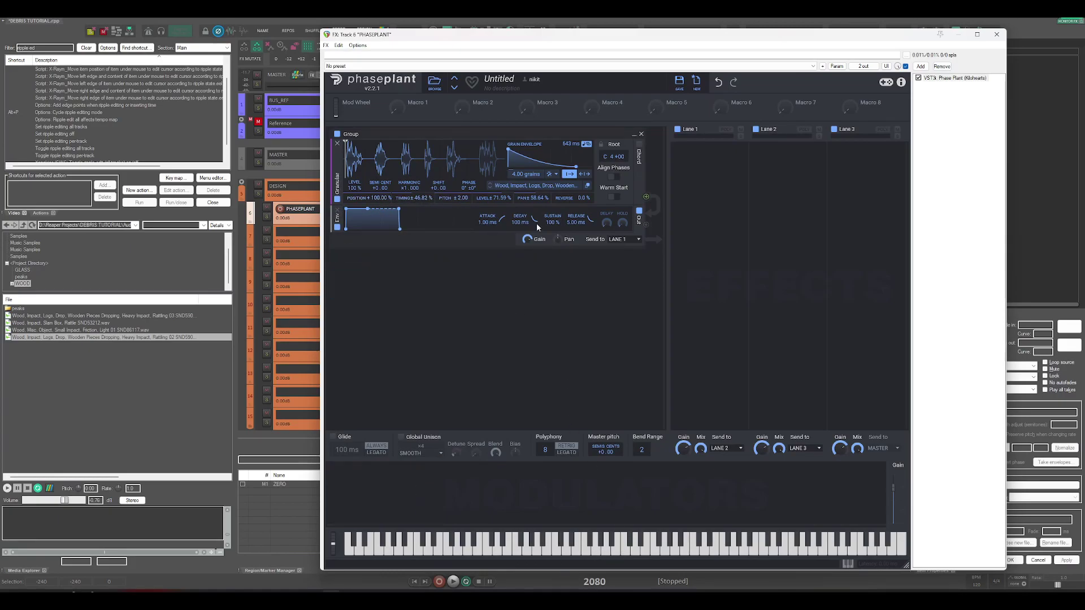
left_click(625, 551)
double_click(543, 198)
Add two Envelope modulators to the patch.
left_click(364, 491)
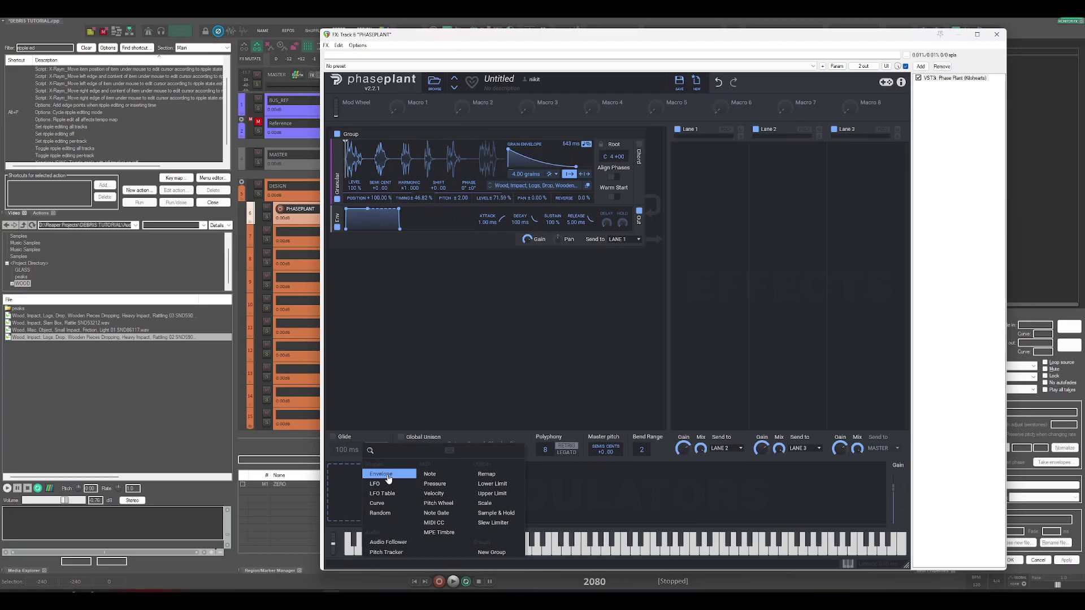
left_click(388, 475)
left_click(508, 494)
left_click(539, 474)
Set both envelopes to zero attack and sustain, with decays of about 207 ms on the first and 223 ms on the second.
left_click_drag(382, 470, 392, 502)
left_click_drag(348, 468, 344, 468)
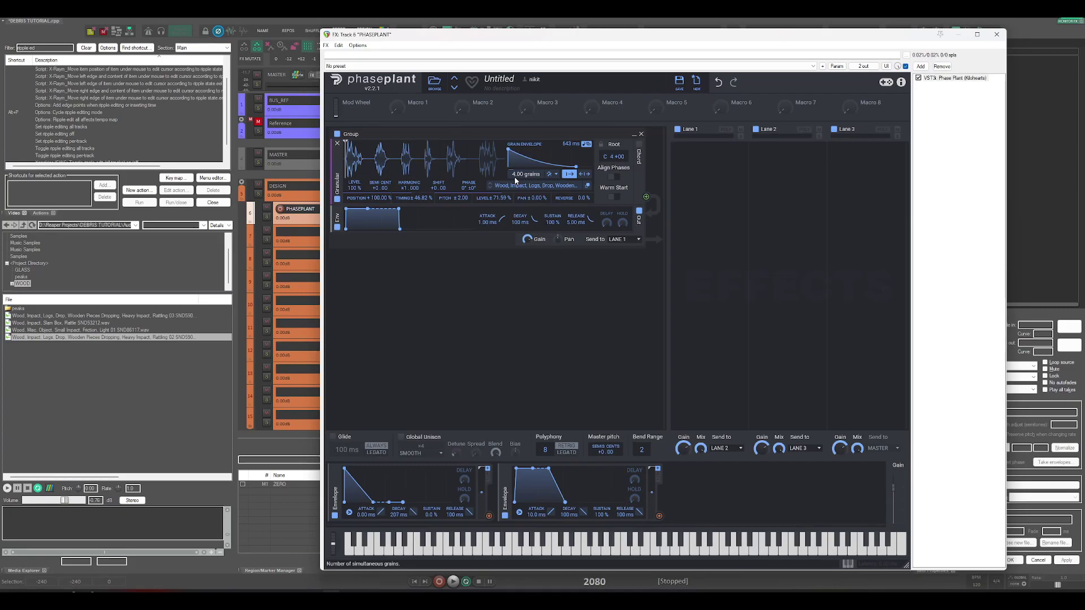
left_click_drag(516, 469, 562, 506)
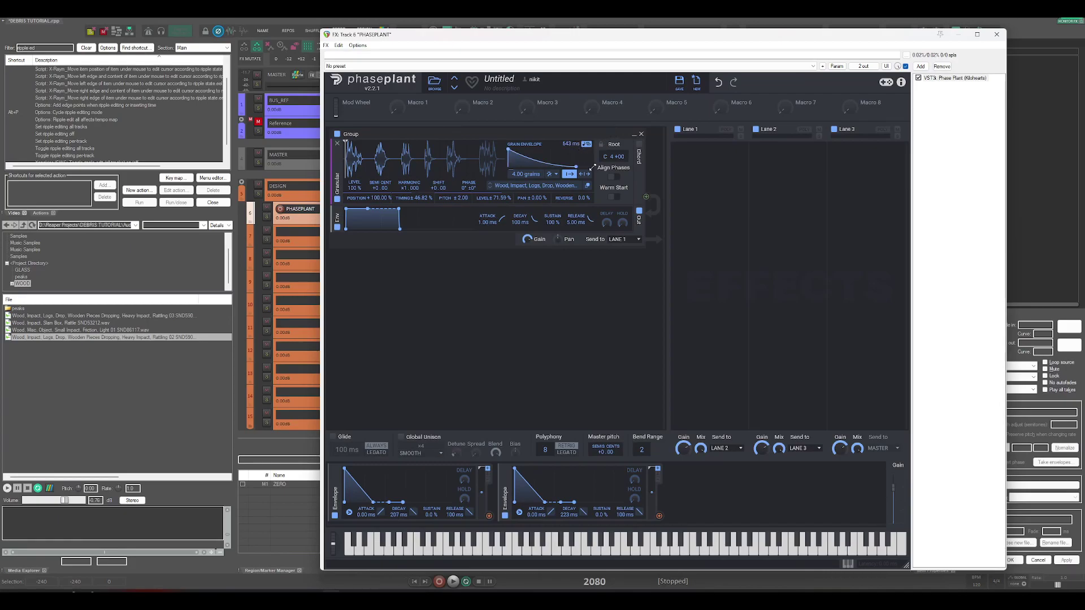
Set the number of grains to 1.00, modulate it with the first envelope, and audition C4 repeatedly.
left_click(489, 516)
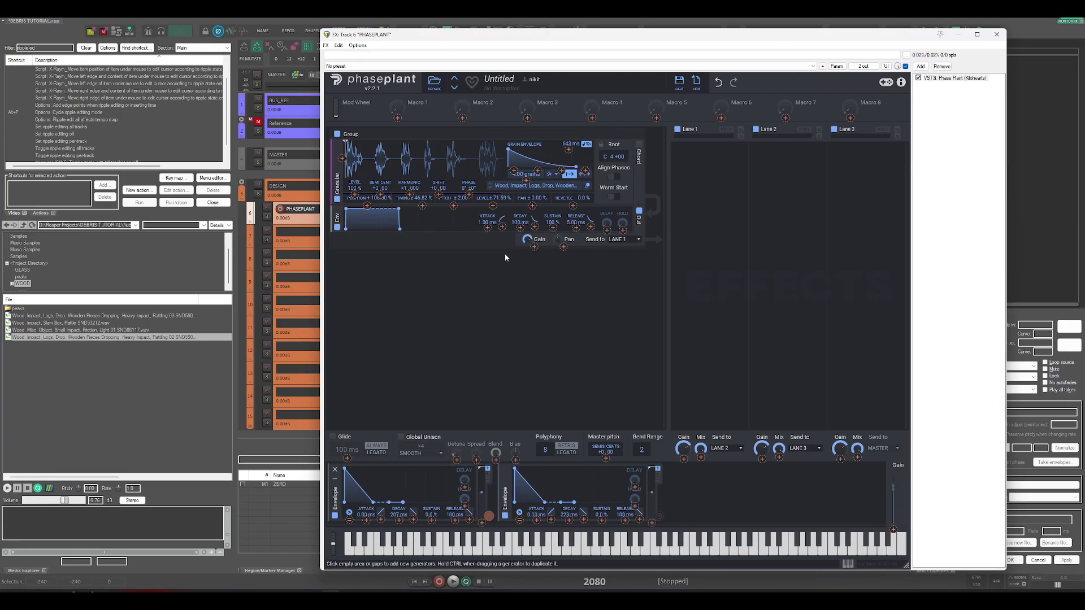
left_click(522, 175)
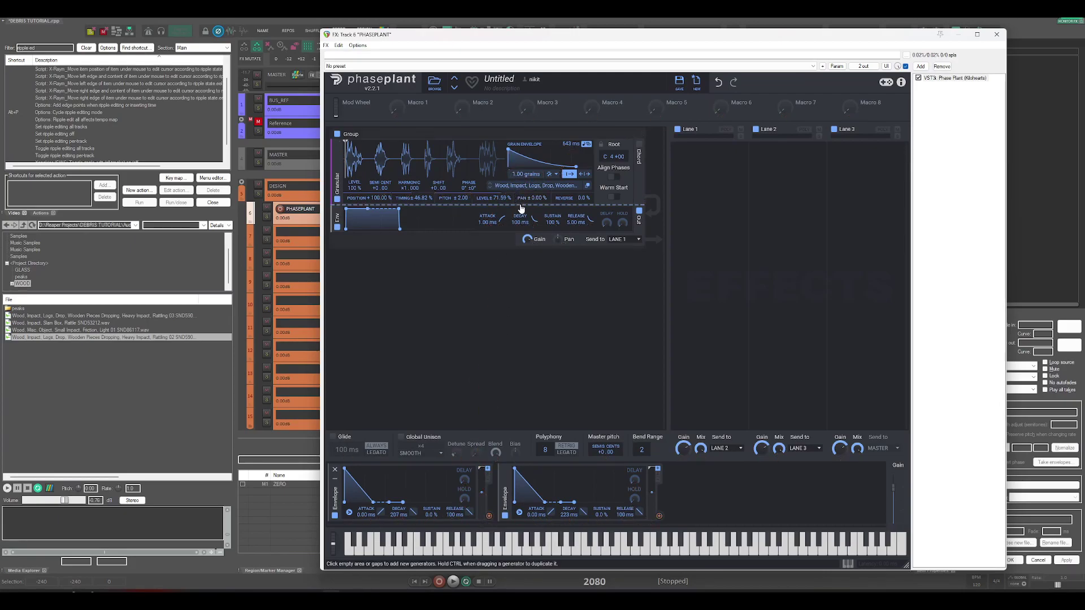
left_click(488, 515)
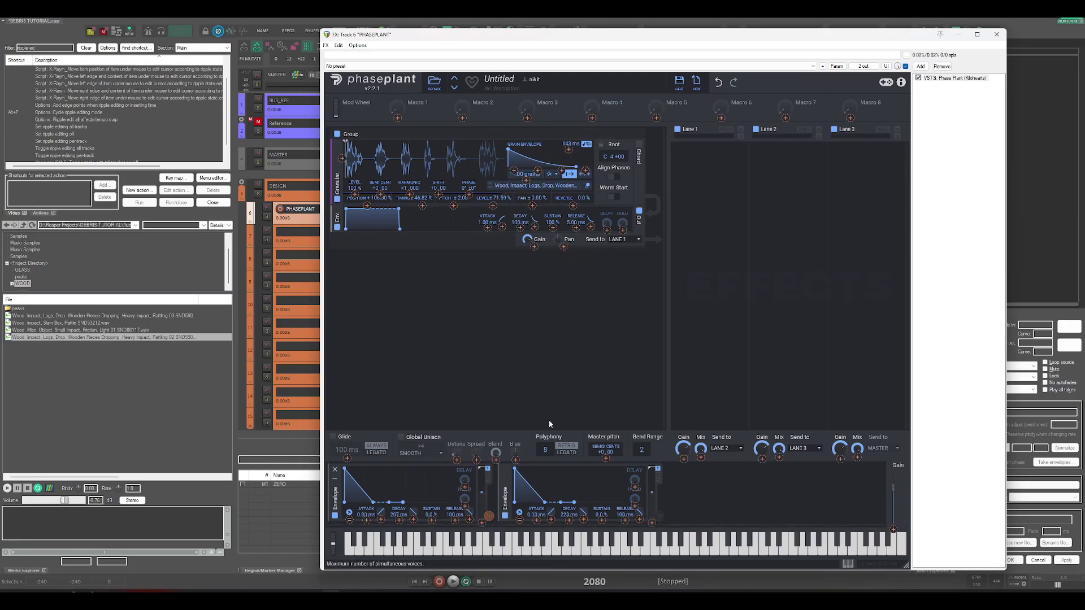
left_click(526, 179)
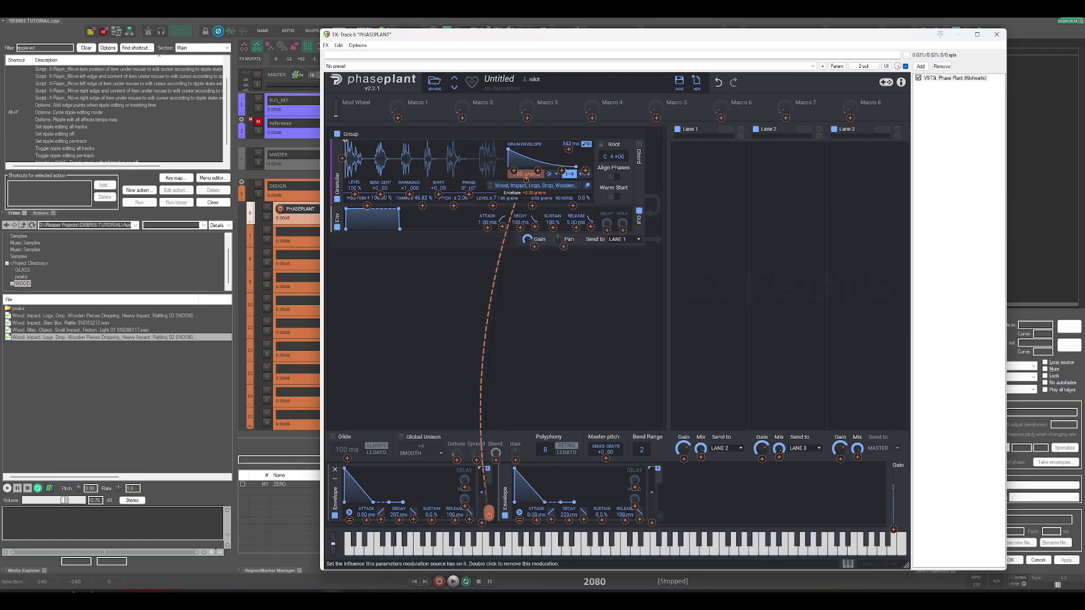
left_click_drag(526, 180, 526, 156)
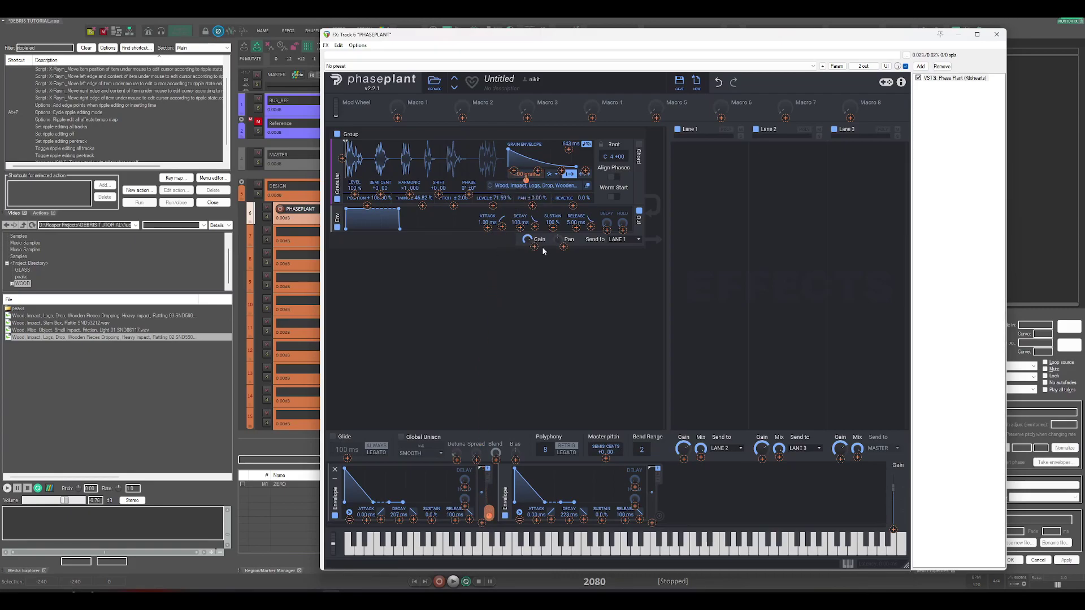
left_click(625, 551)
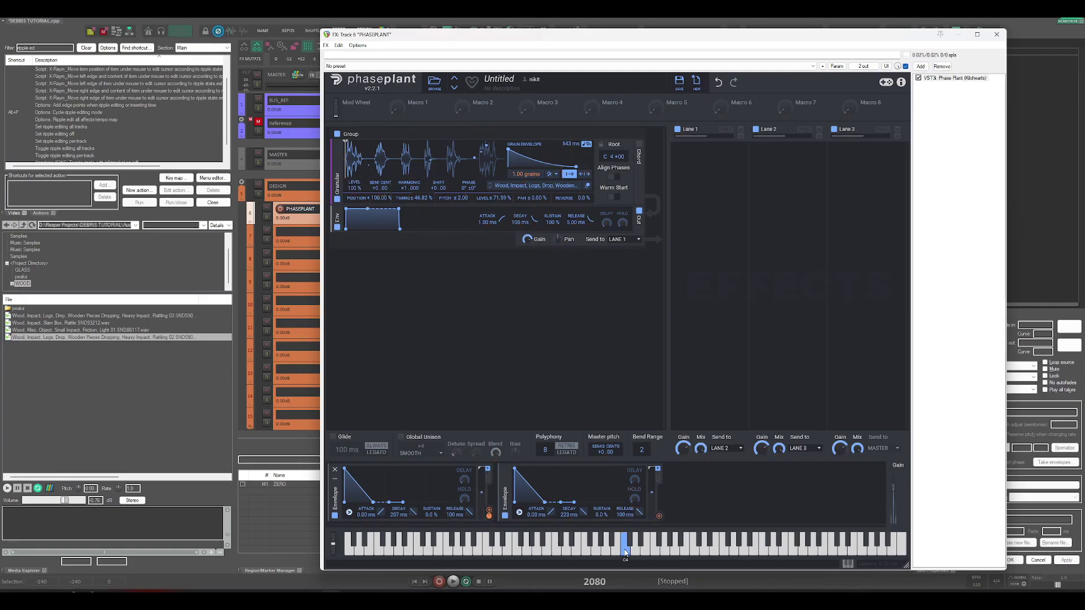
left_click(625, 551)
left_click(625, 551)
left_click(624, 552)
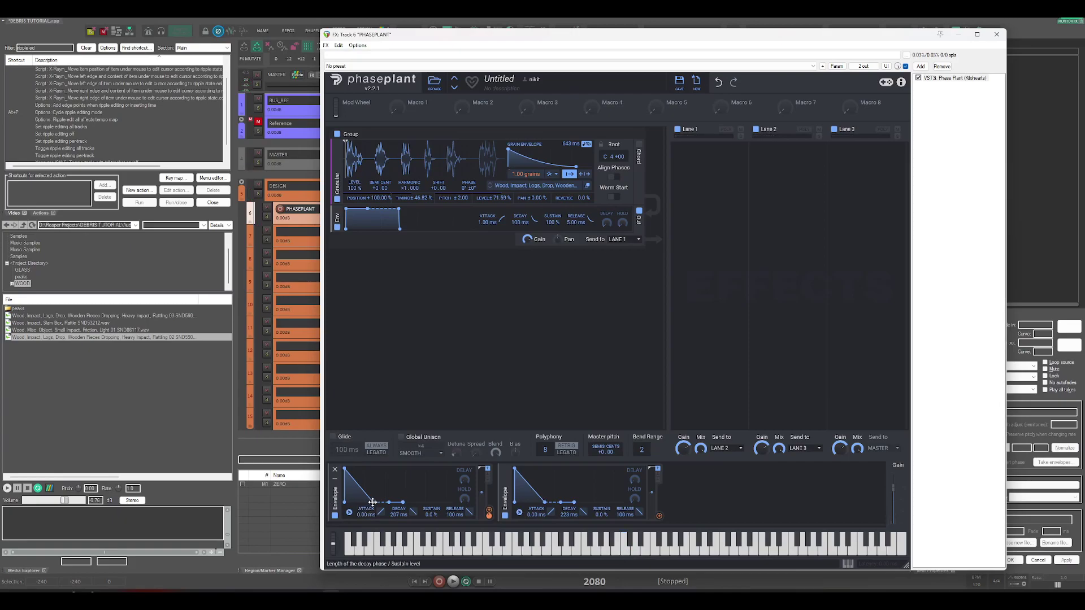
Give the first envelope a convex decay curve and lengthen its decay to 1.07 s, auditioning notes around C4.
left_click_drag(373, 502, 379, 480)
left_click(619, 553)
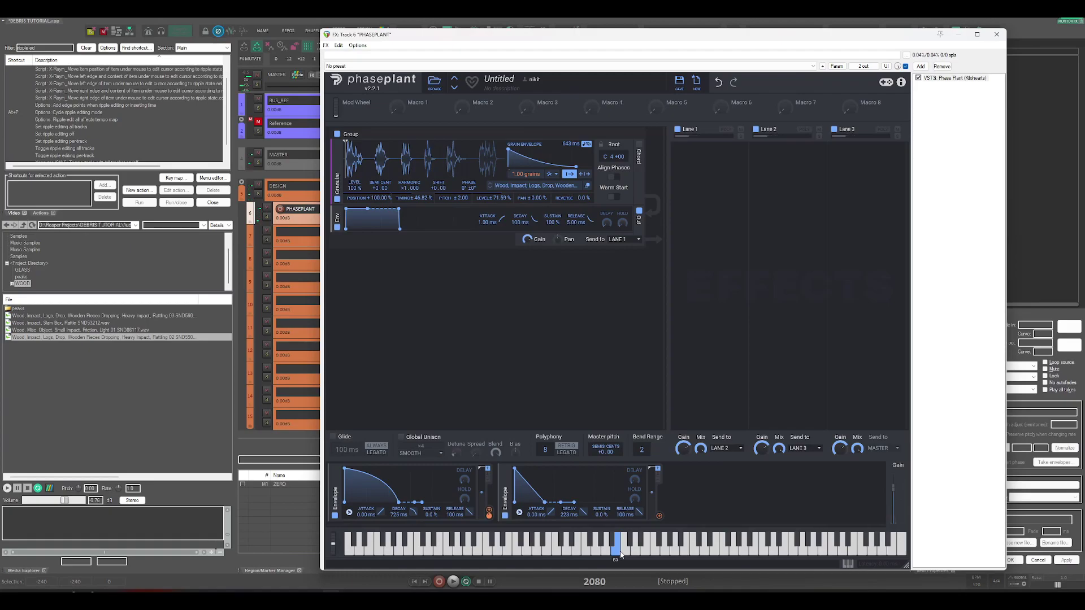
left_click(624, 553)
left_click(624, 554)
left_click_drag(398, 502, 406, 502)
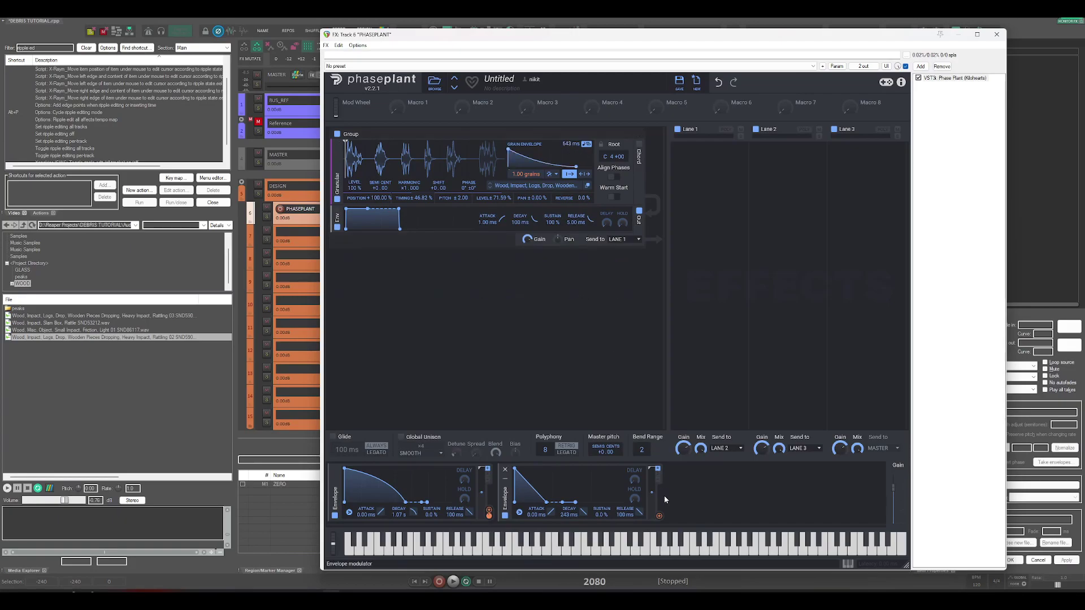
Assign the second envelope to the grain length and adjust the modulation amount.
left_click_drag(659, 516, 566, 143)
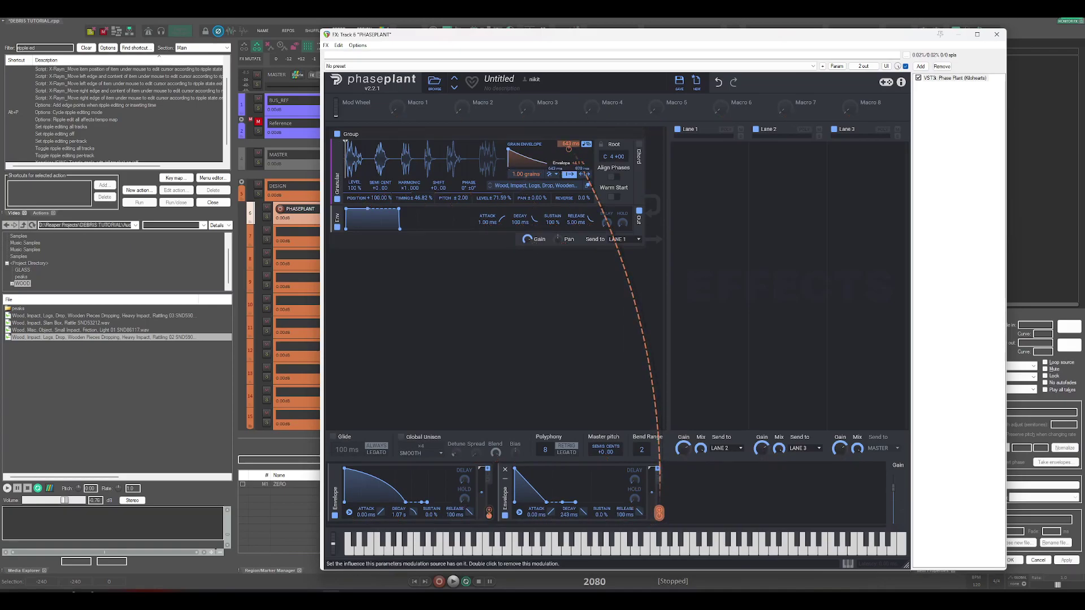
mouse_move(568, 148)
left_click_drag(569, 148, 569, 176)
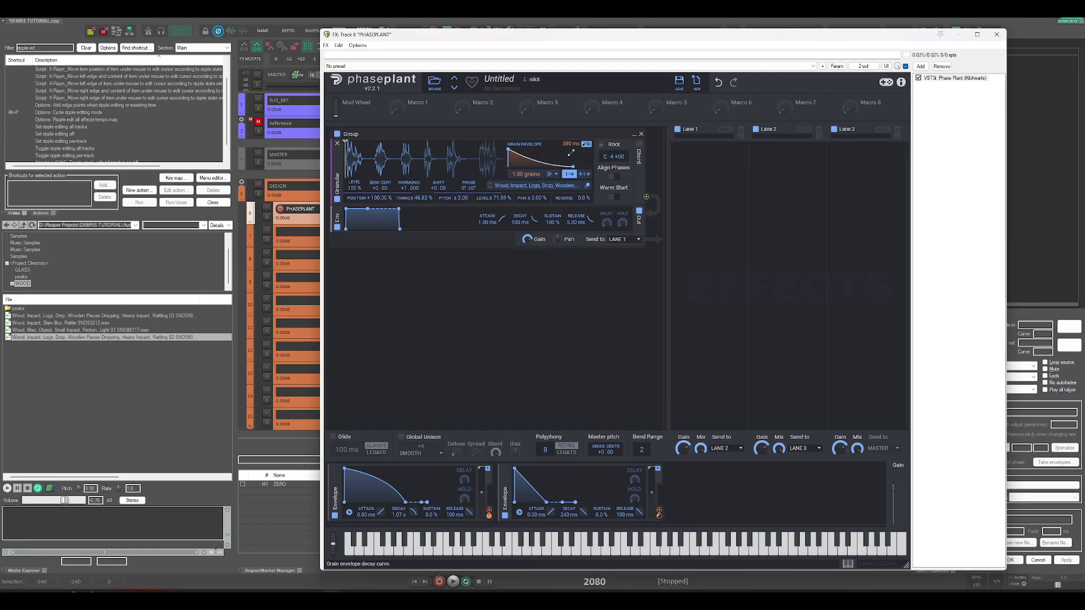
Audition C4, lengthen the second envelope's decay to 473 ms and give it a convex decay curve.
left_click(627, 548)
left_click(628, 548)
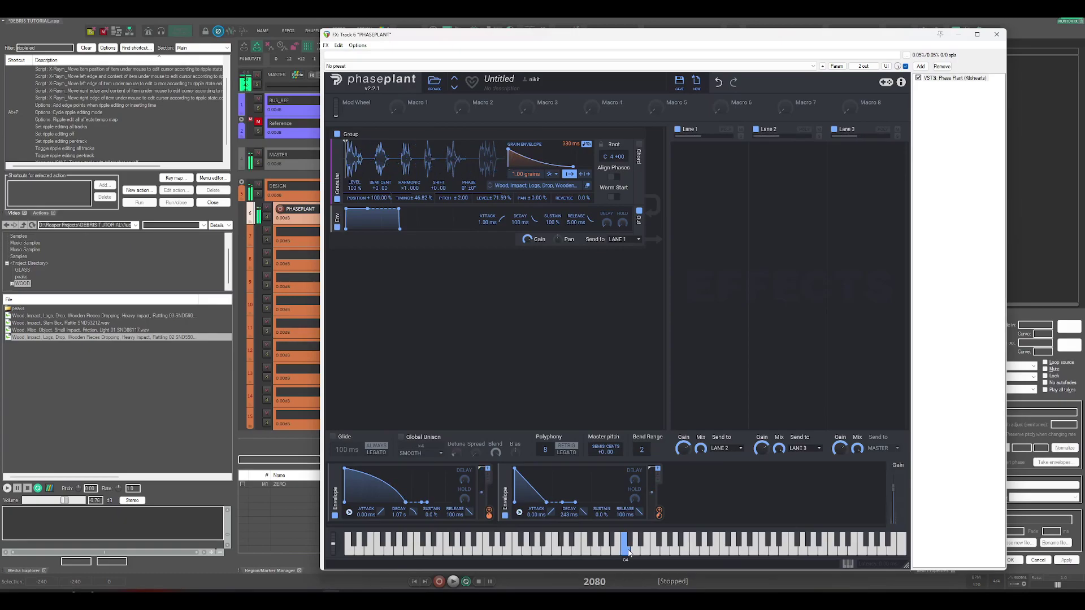
left_click(628, 548)
left_click_drag(546, 501, 557, 502)
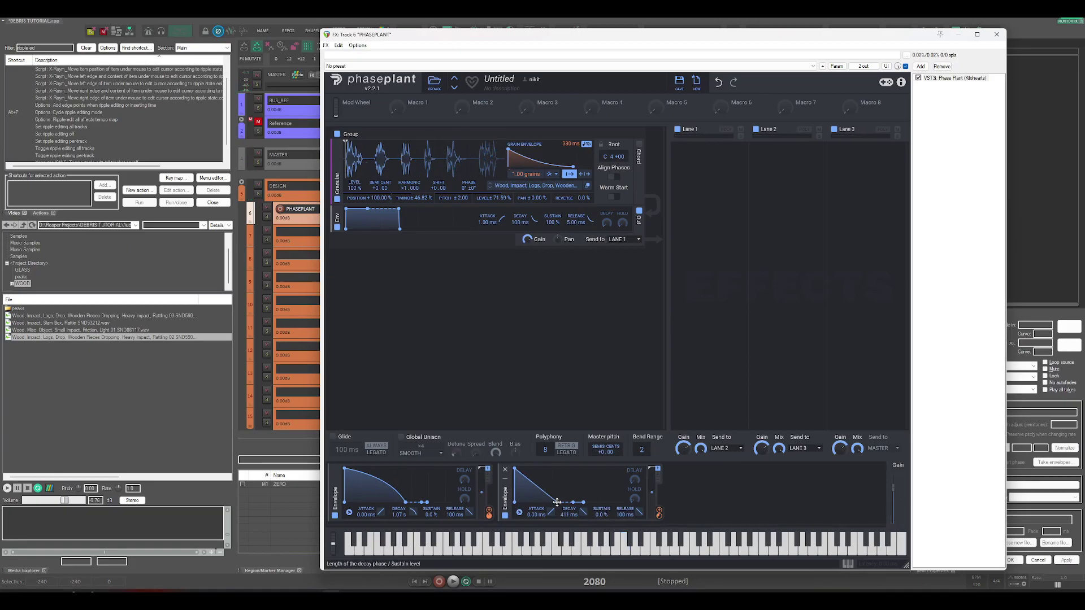
left_click_drag(555, 503, 561, 502)
Try attacks of 23.2 ms on the first envelope and 12.7 ms on the second, auditioning C4.
left_click_drag(371, 520, 371, 516)
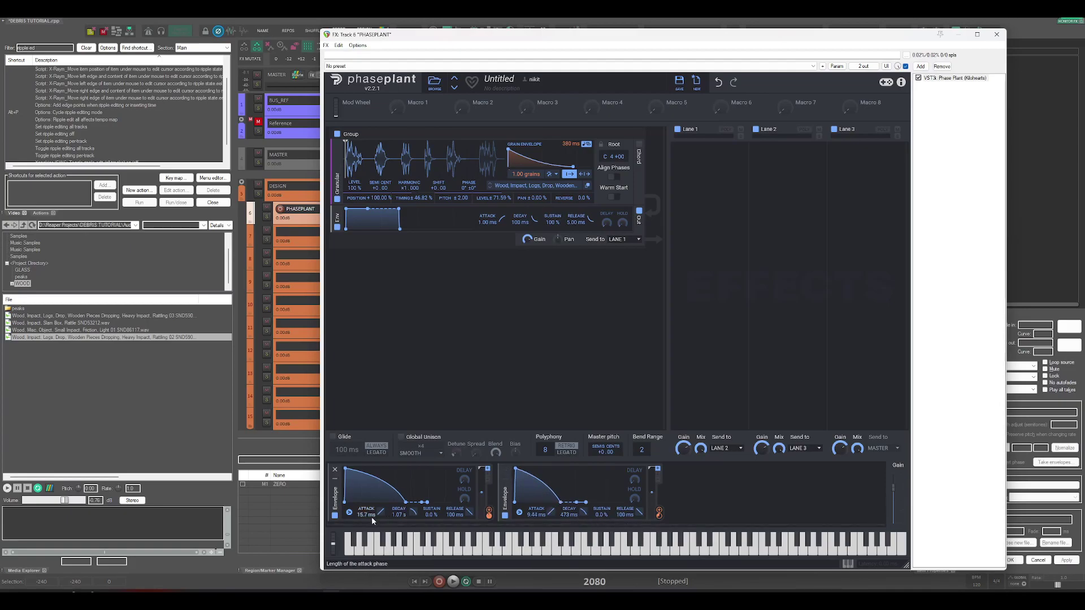
left_click_drag(345, 469, 347, 469)
left_click_drag(518, 470, 519, 470)
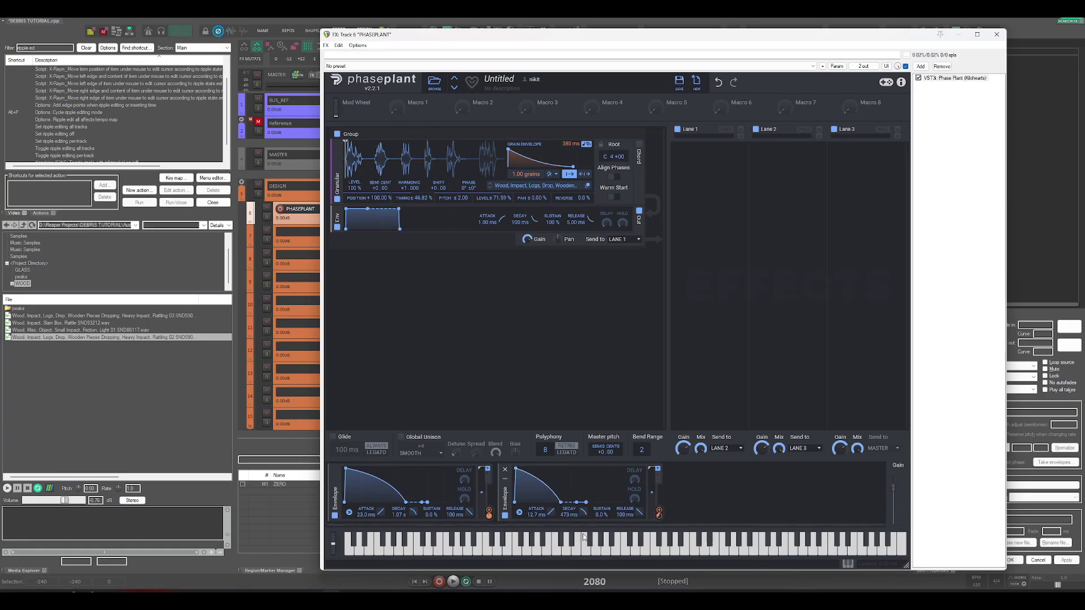
left_click(626, 555)
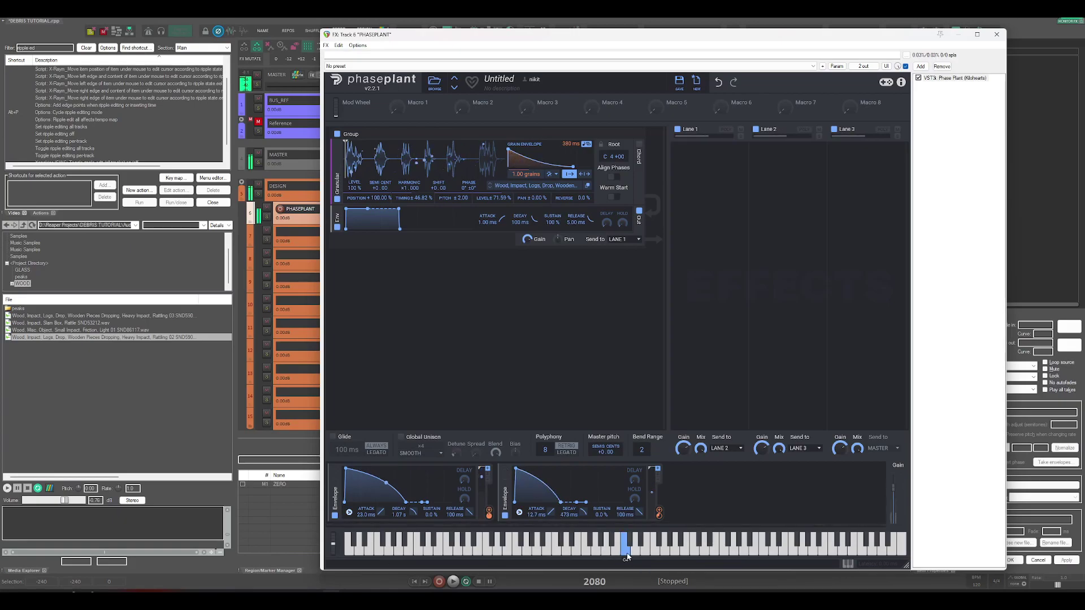
left_click(626, 555)
left_click(626, 555)
Lengthen the second envelope's decay to 695 ms and reset both envelopes' attacks to 0 ms, auditioning notes around C4.
left_click_drag(561, 502, 569, 502)
left_click(624, 548)
double_click(366, 514)
left_click(621, 552)
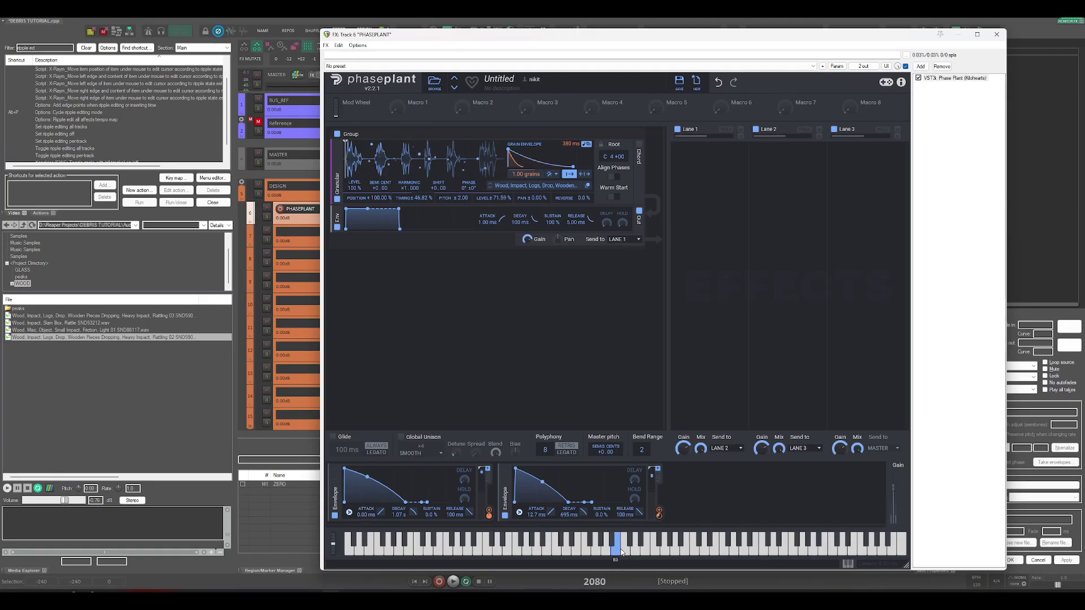
double_click(536, 514)
left_click(627, 555)
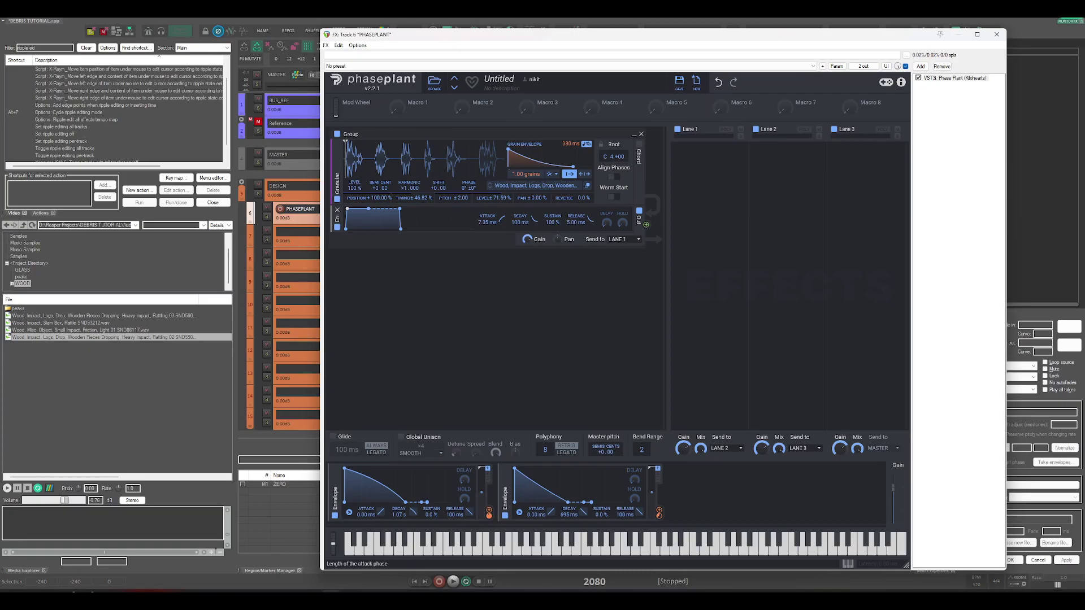
Give the group's output envelope zero decay, 100% sustain and a longer release, auditioning C4.
left_click_drag(400, 229, 347, 229)
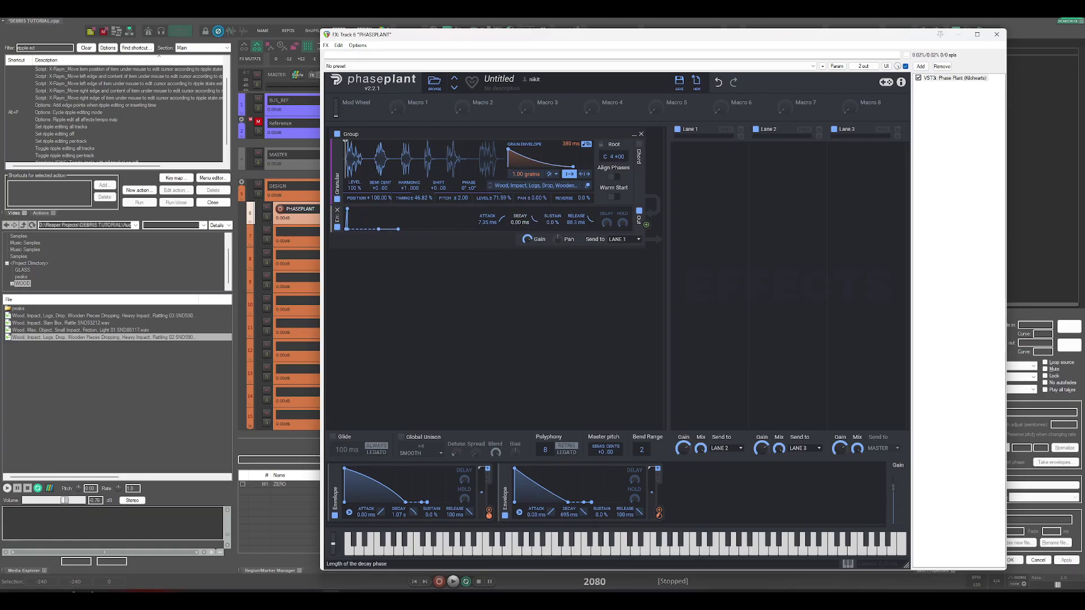
left_click_drag(553, 221, 577, 229)
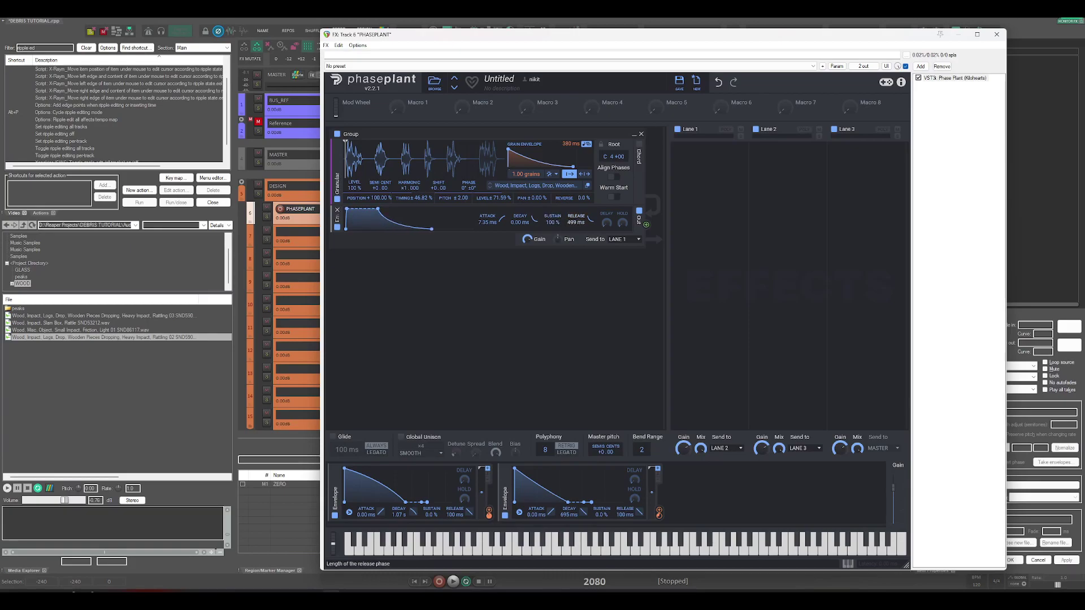
left_click(627, 557)
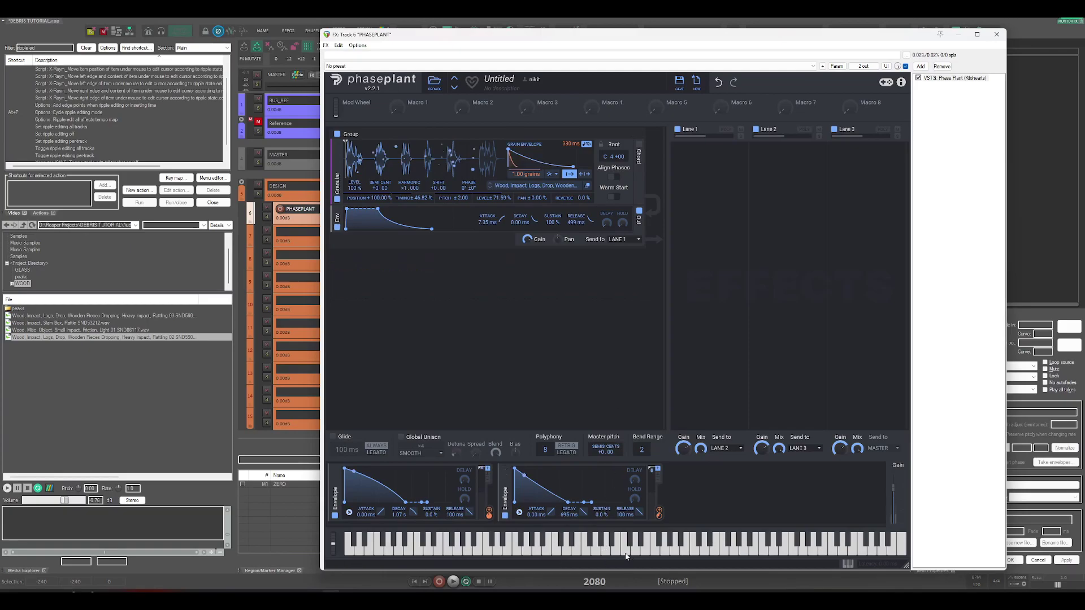
left_click(627, 557)
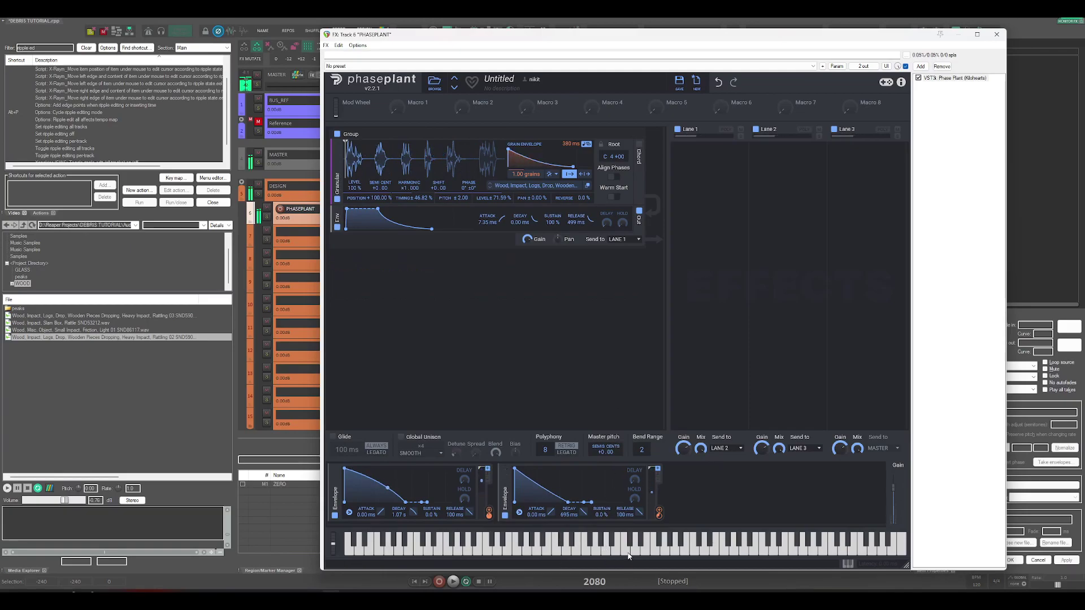
Lengthen the grain envelope to 454 ms and audition C4.
left_click(627, 557)
left_click(628, 556)
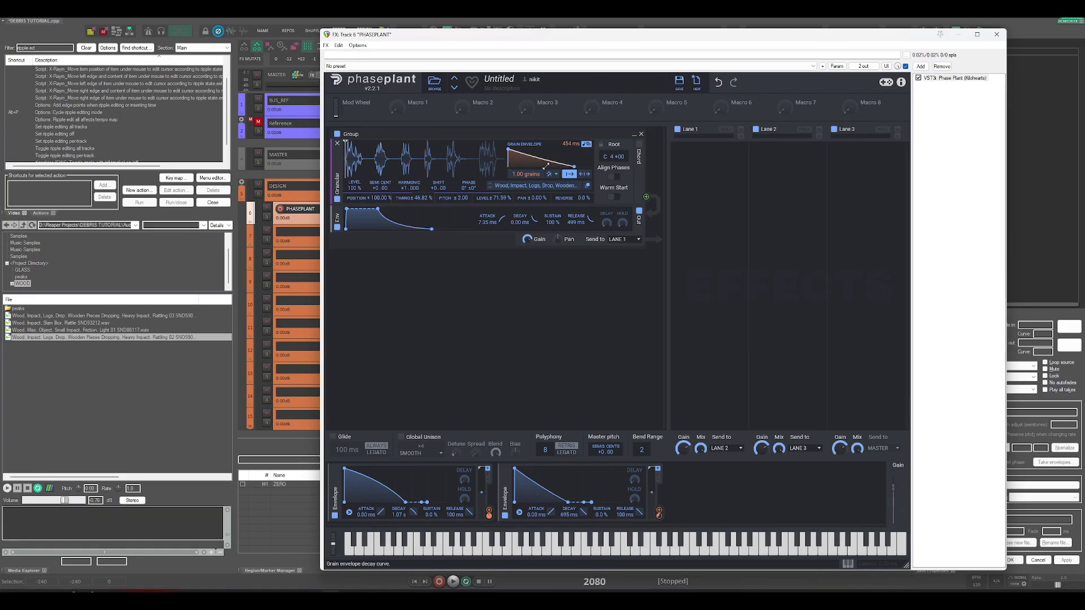
left_click(626, 556)
Set the output envelope to zero sustain and a 3.54 s decay with a convex curve, auditioning C4 and a higher note.
left_click_drag(551, 222, 551, 265)
mouse_move(534, 220)
left_mouse_down()
mouse_move(534, 186)
mouse_move(534, 223)
left_mouse_up()
left_click_drag(380, 225, 380, 201)
left_click(655, 555)
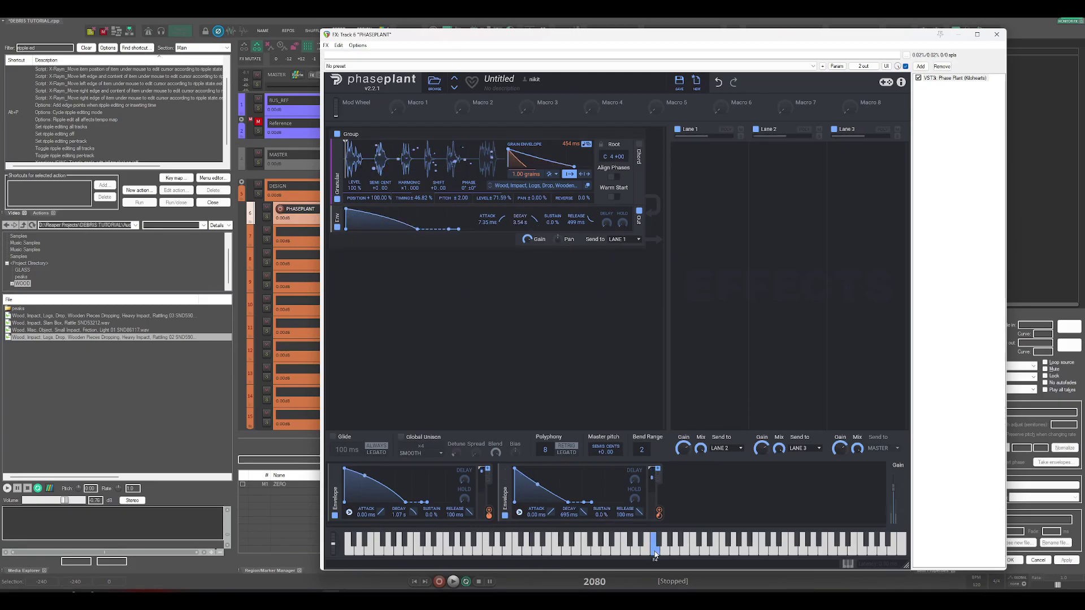
left_click(626, 555)
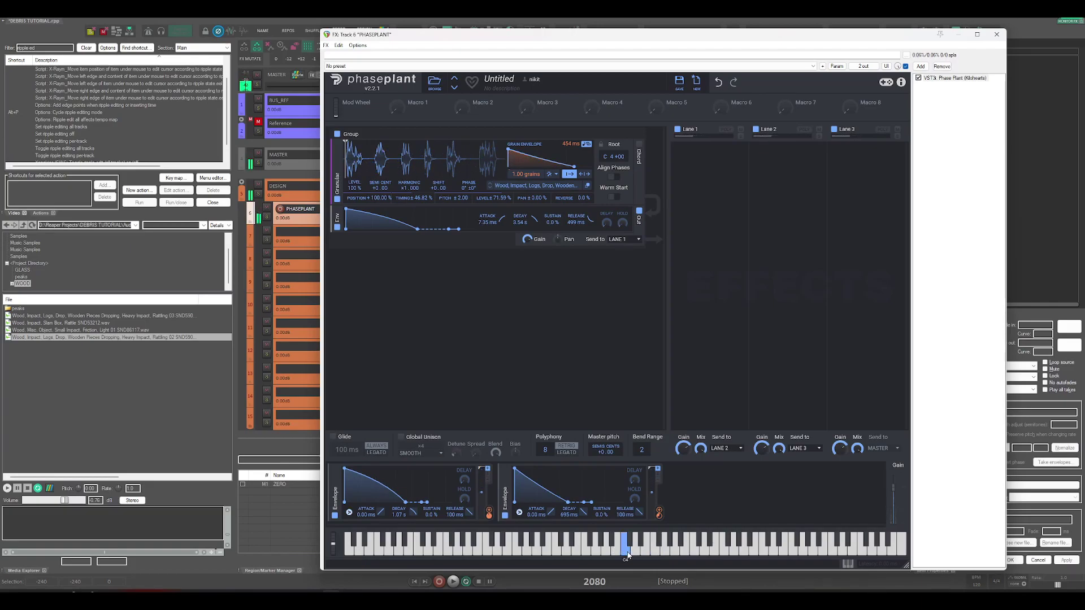
Make the output envelope's decay curve concave and audition C4 and lower notes.
left_click_drag(369, 216, 368, 223)
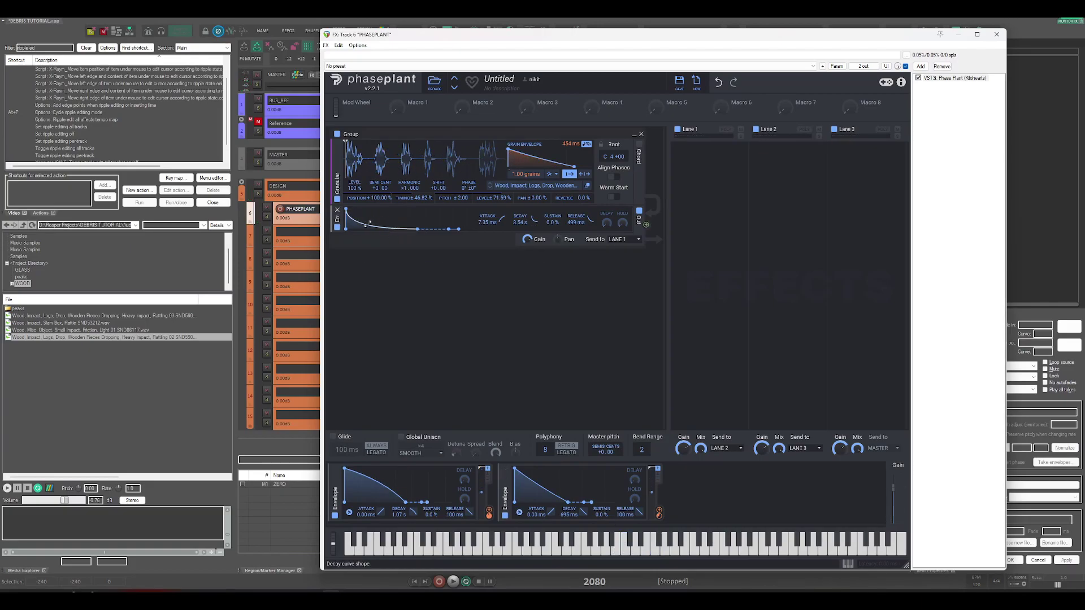
left_click(548, 551)
left_click(624, 555)
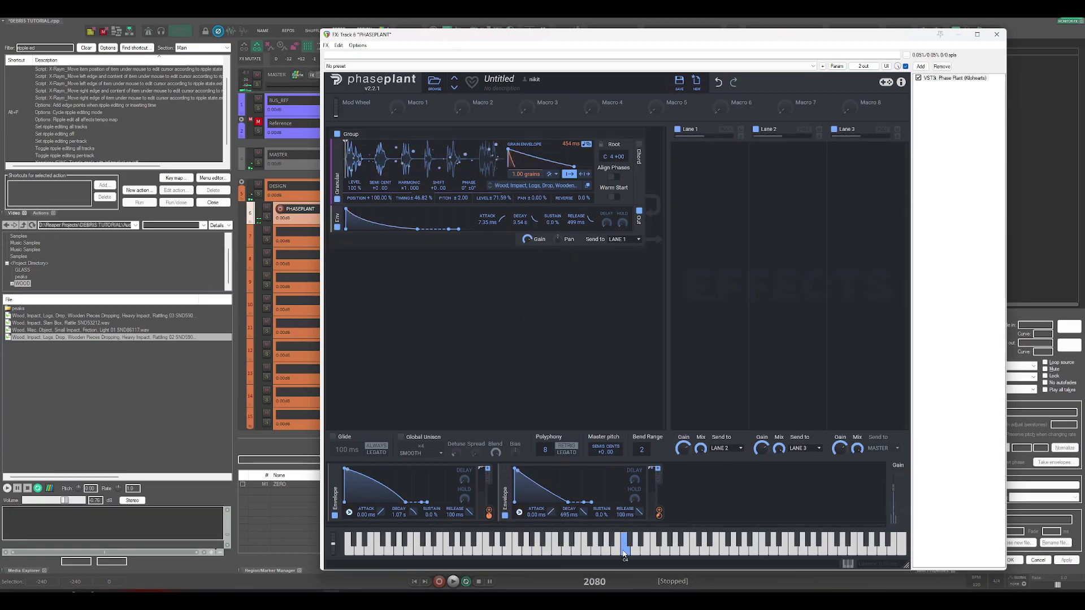
left_click(625, 551)
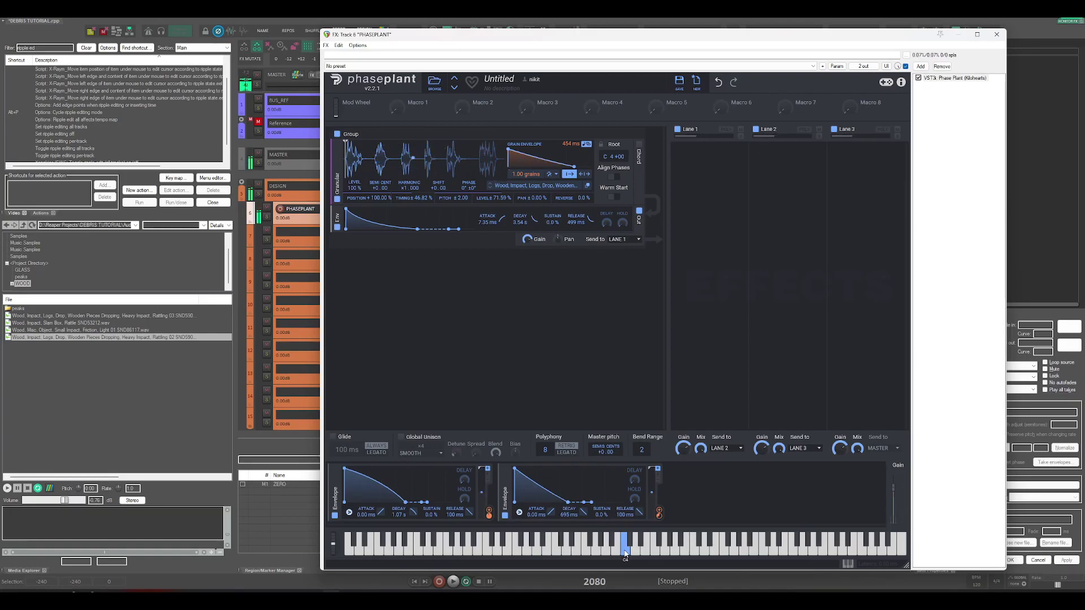
left_click(598, 549)
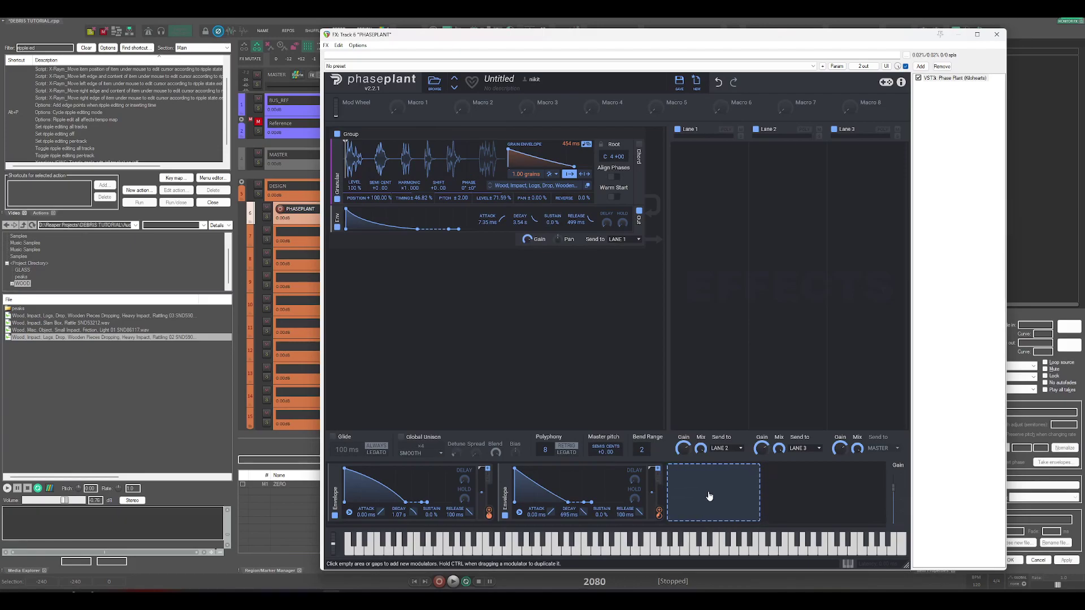
Add a Random modulator and set its rate to 0.000 Hz.
left_click(710, 496)
left_click(740, 513)
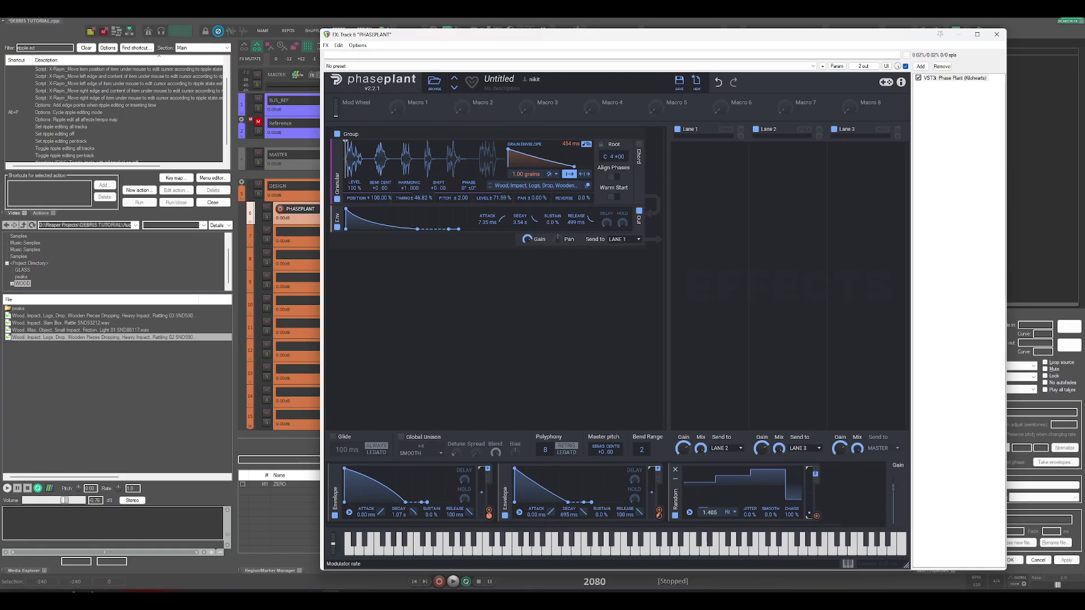
left_click_drag(716, 518, 715, 548)
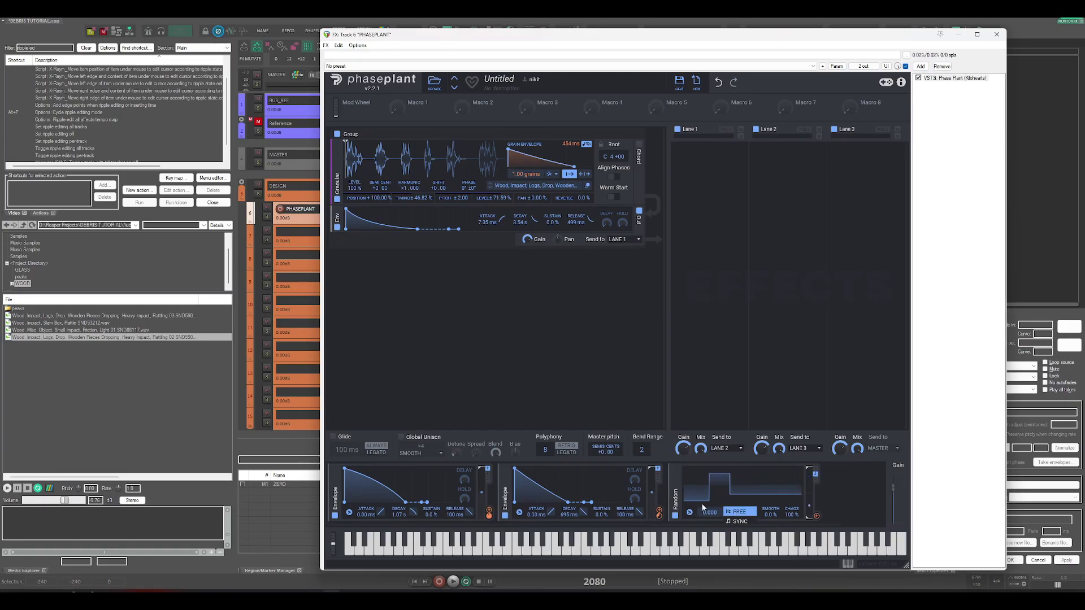
Assign the Random modulator to the decays of the output envelope and both modulation envelopes, auditioning C4.
left_click_drag(817, 515, 537, 171)
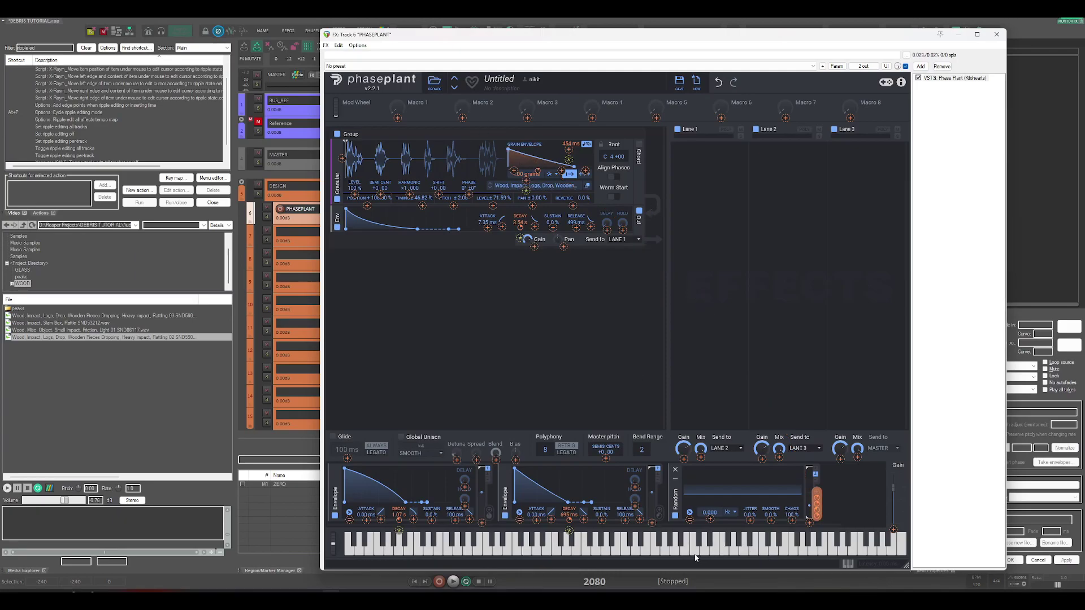
left_click(627, 553)
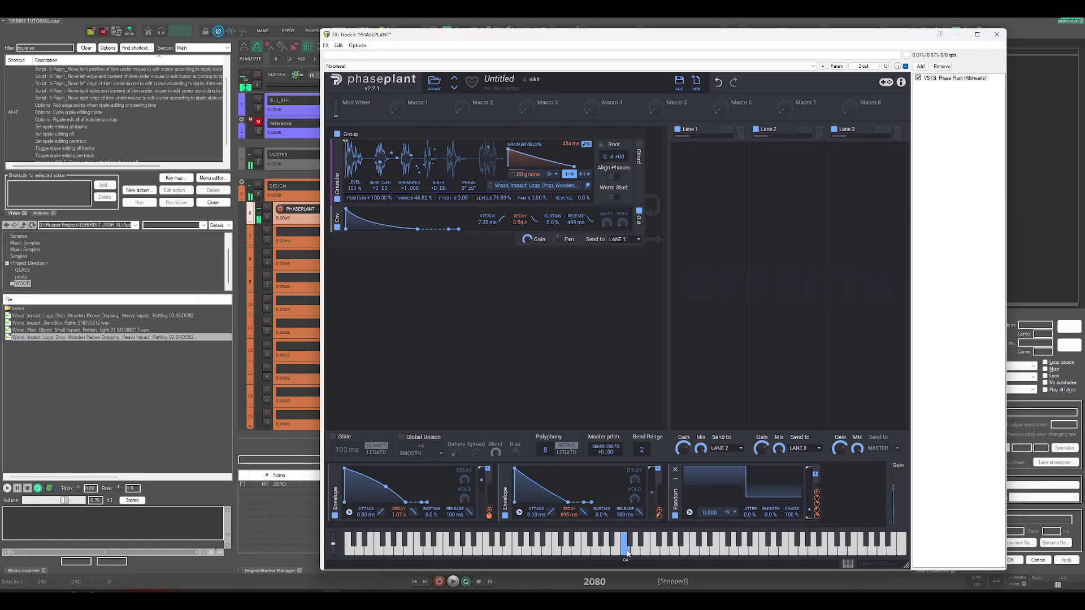
mouse_move(818, 518)
mouse_move(819, 500)
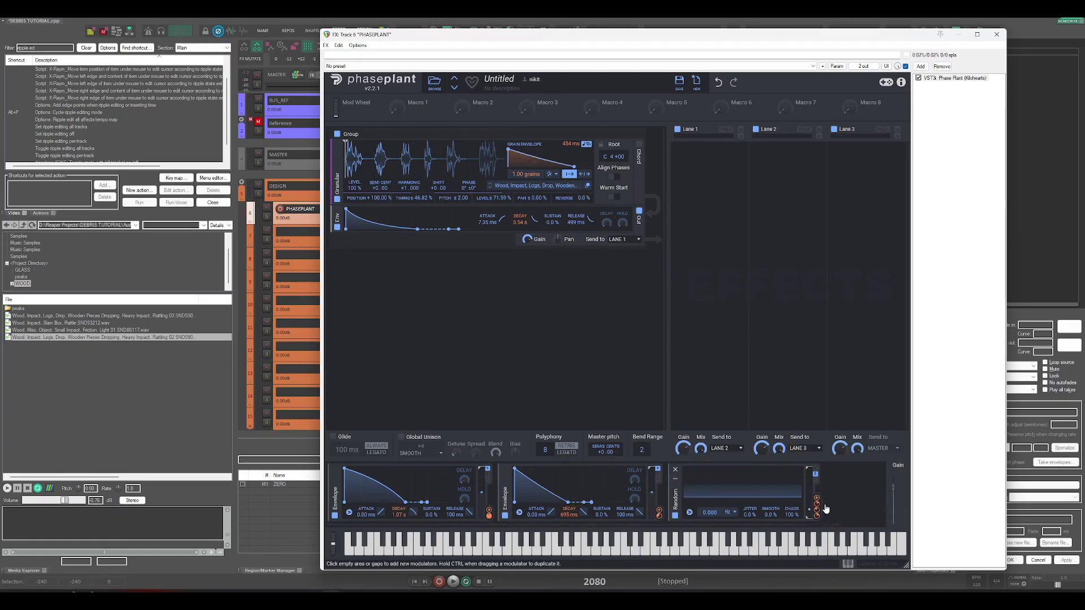
left_click(624, 545)
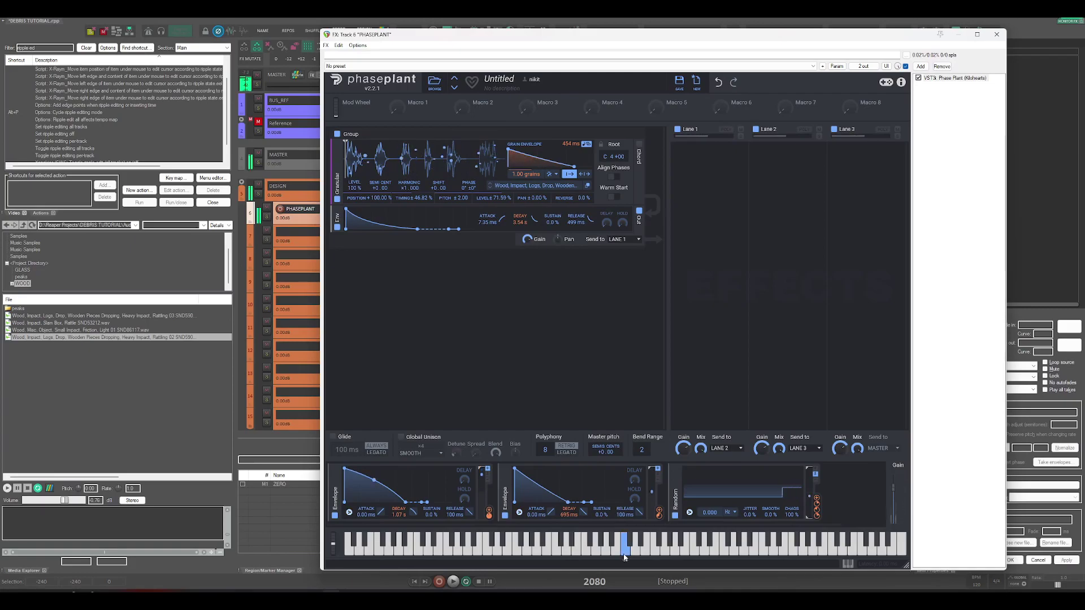
left_click(624, 556)
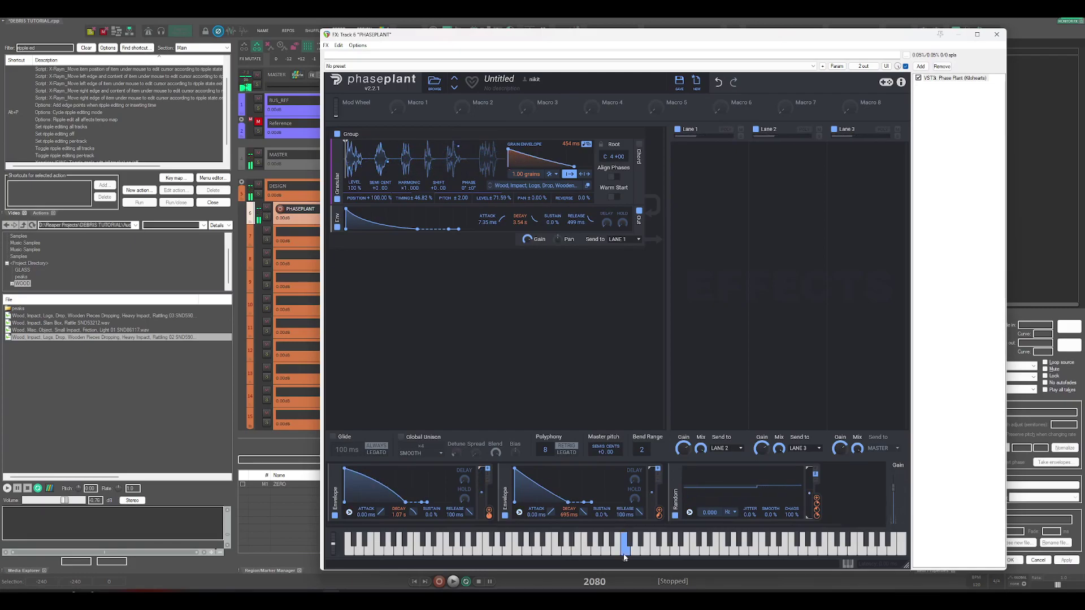
left_click(624, 556)
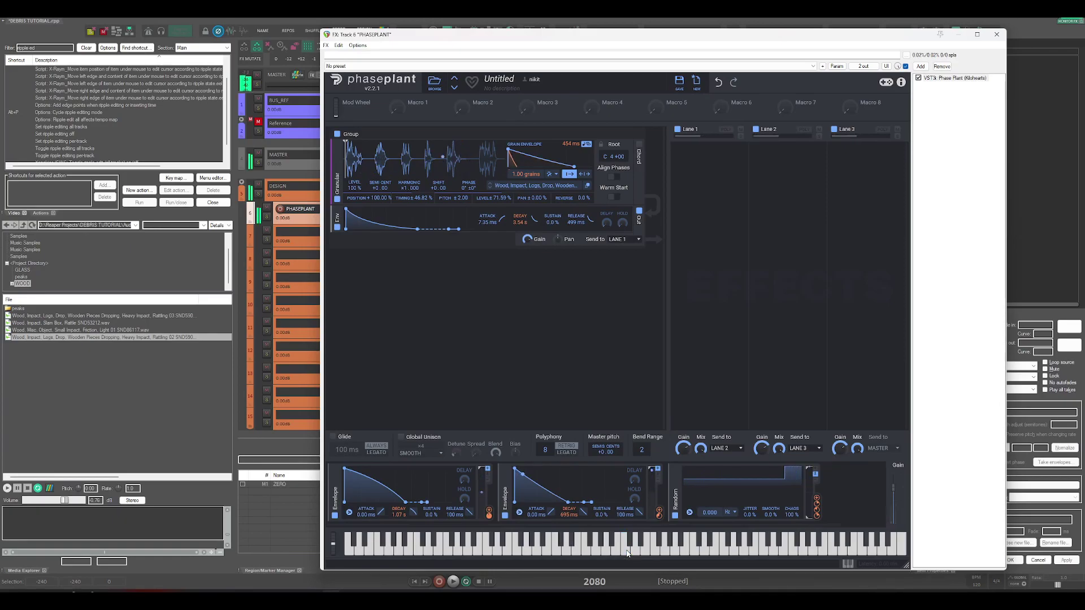
Check the grain envelope and its length modulation, and audition C4 and a higher note.
left_click_drag(531, 168, 536, 160)
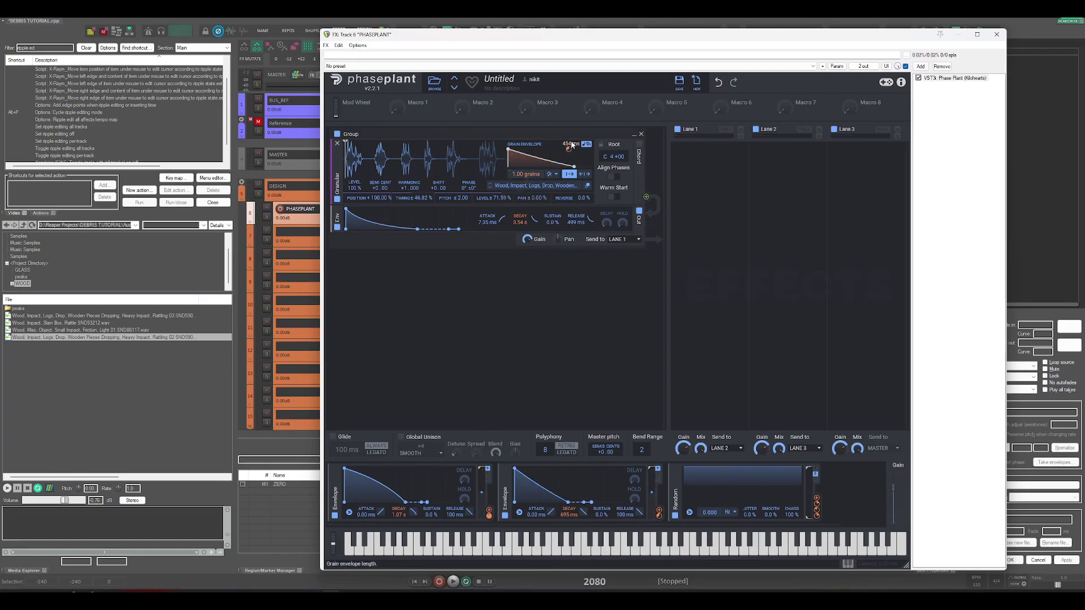
mouse_move(820, 516)
mouse_move(571, 153)
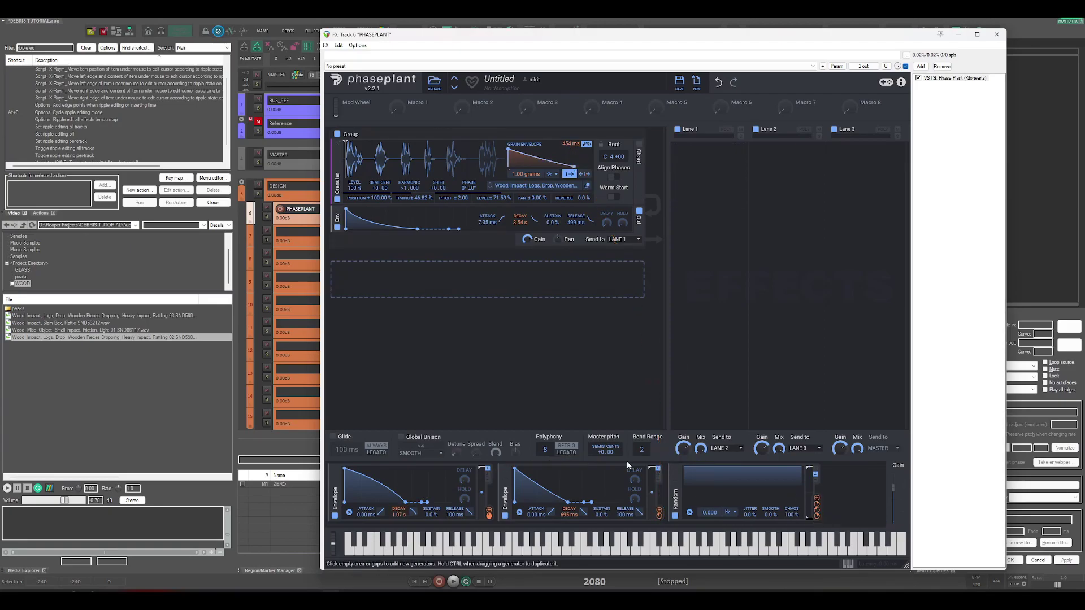
left_click(694, 548)
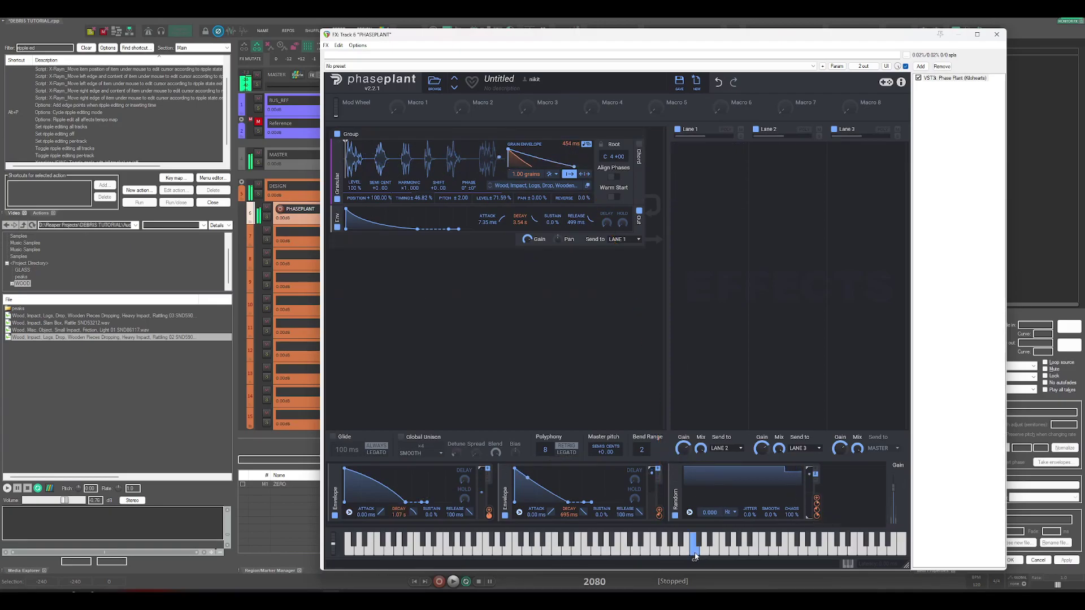
left_click(626, 553)
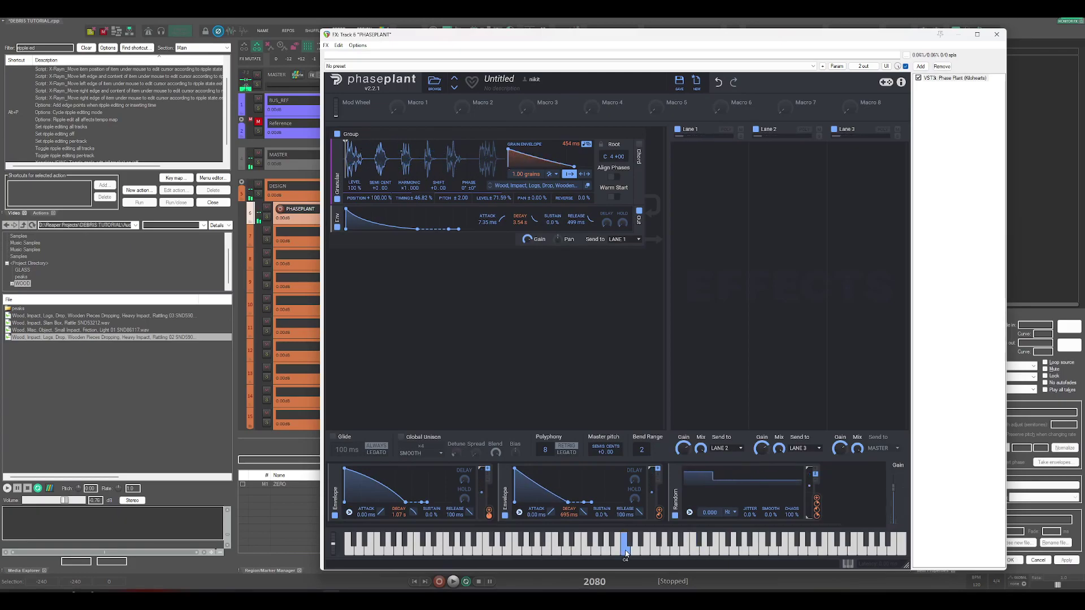
left_click(625, 552)
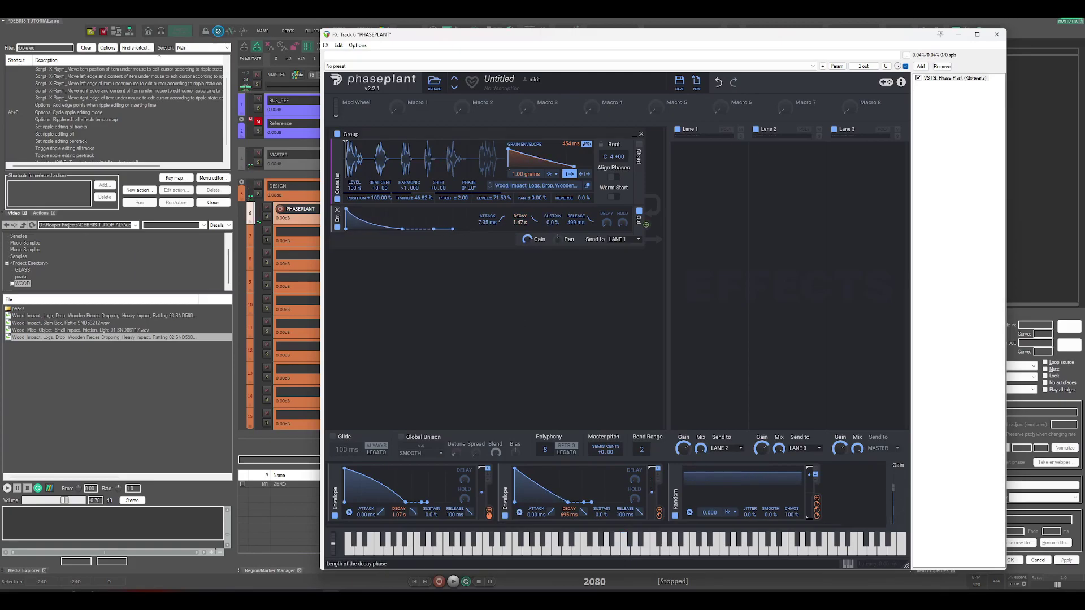
Shorten the output envelope's randomly modulated decay to 1.17 s and audition C4 repeatedly.
left_click_drag(817, 500, 519, 221)
left_click(626, 545)
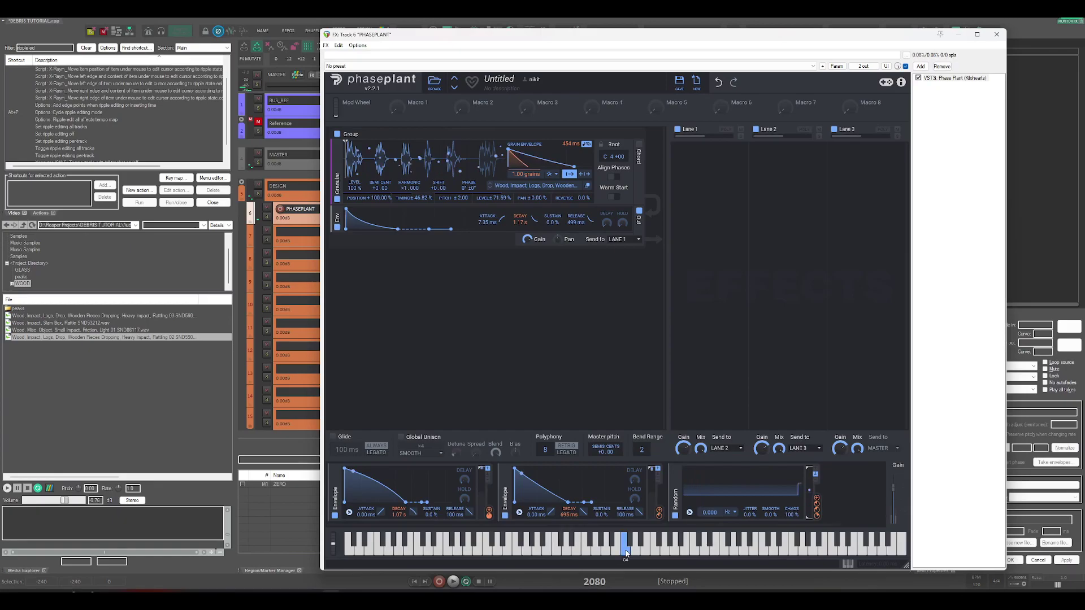
left_click(625, 545)
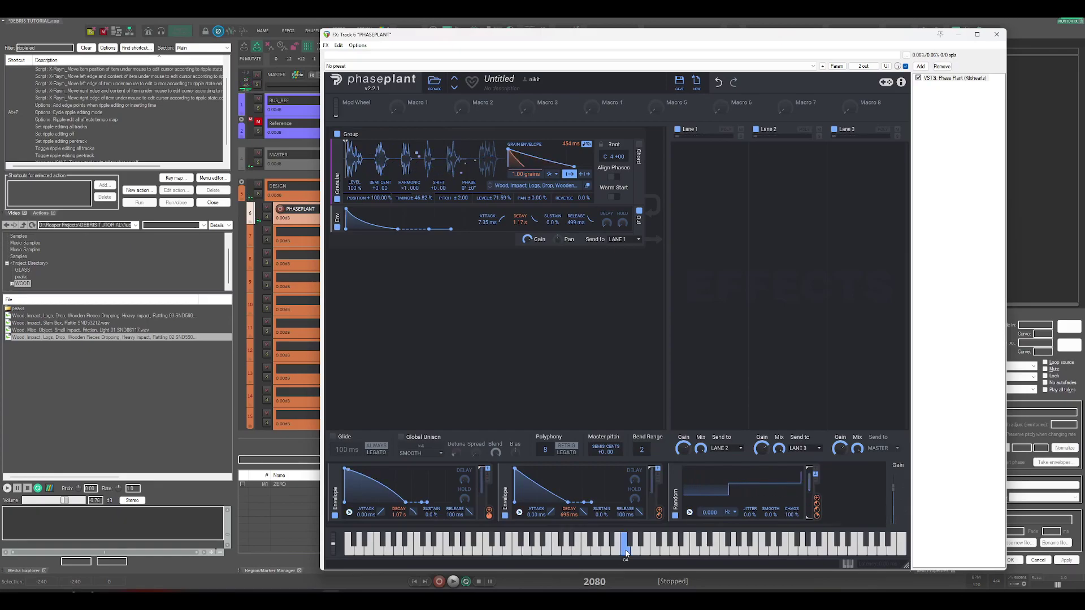
left_click(625, 548)
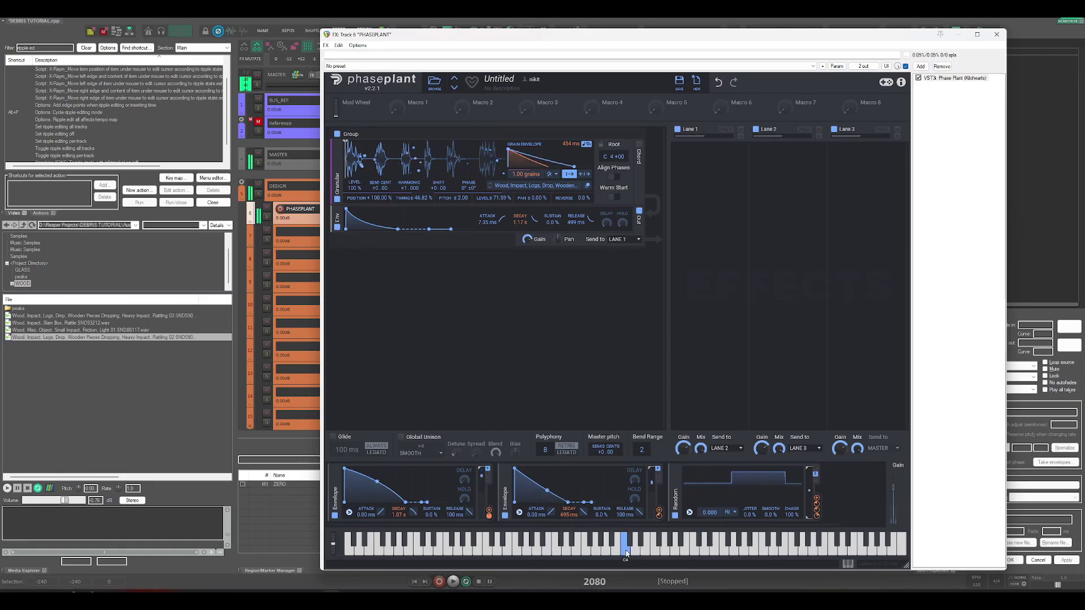
left_click(625, 548)
left_click(625, 548)
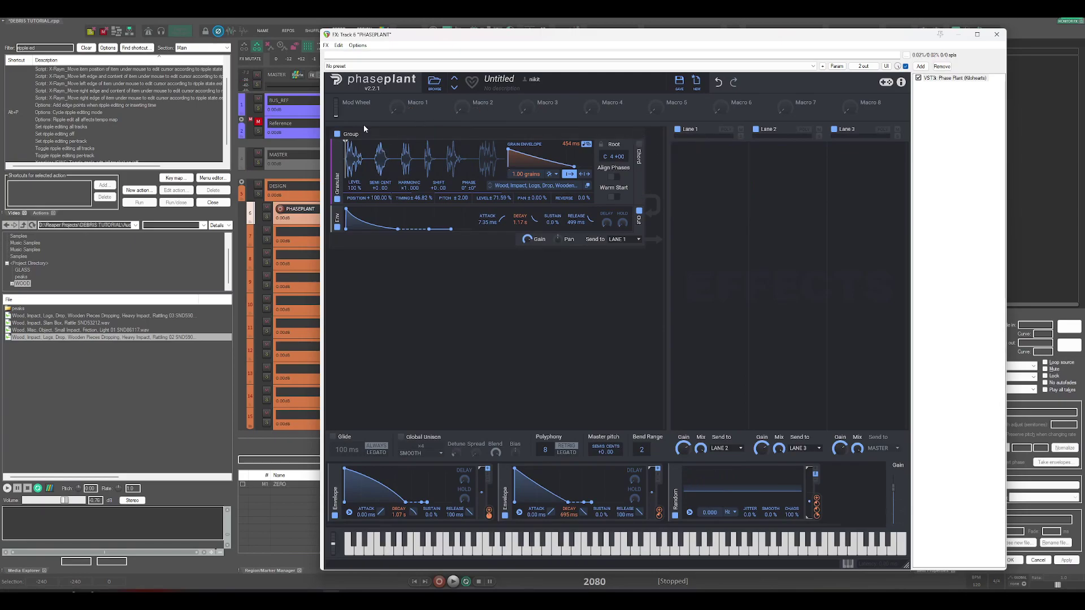
Add a Distortion effect to Lane 1.
left_click(716, 180)
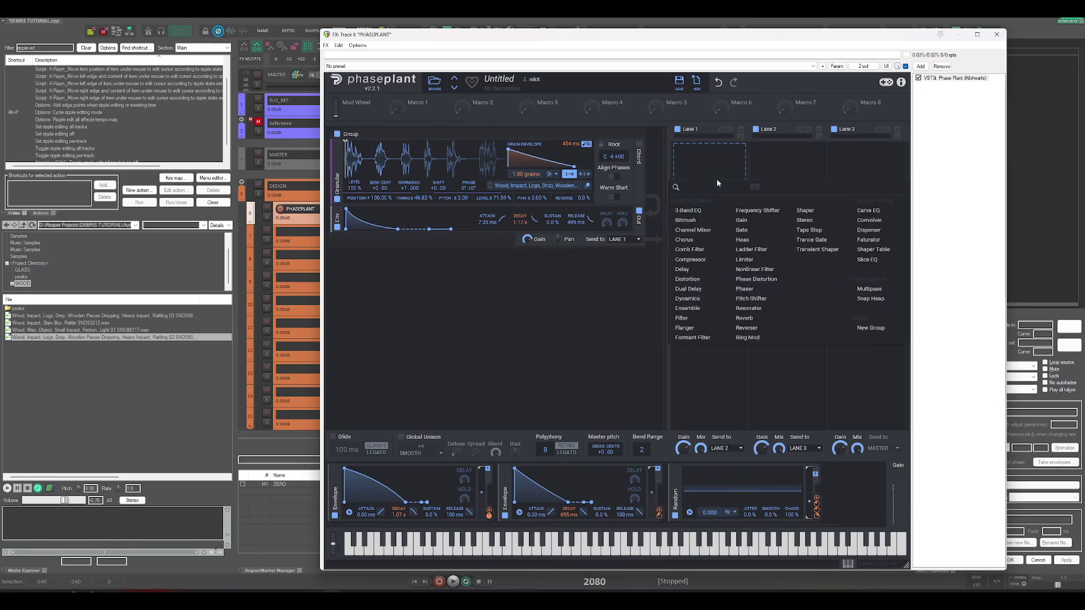
left_click(704, 281)
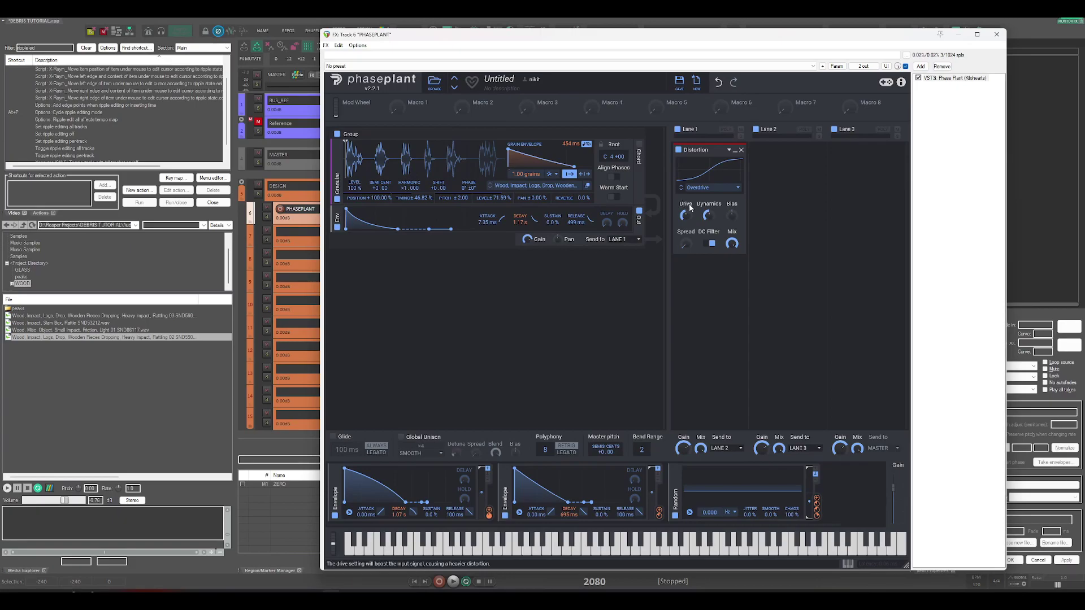
left_click(842, 505)
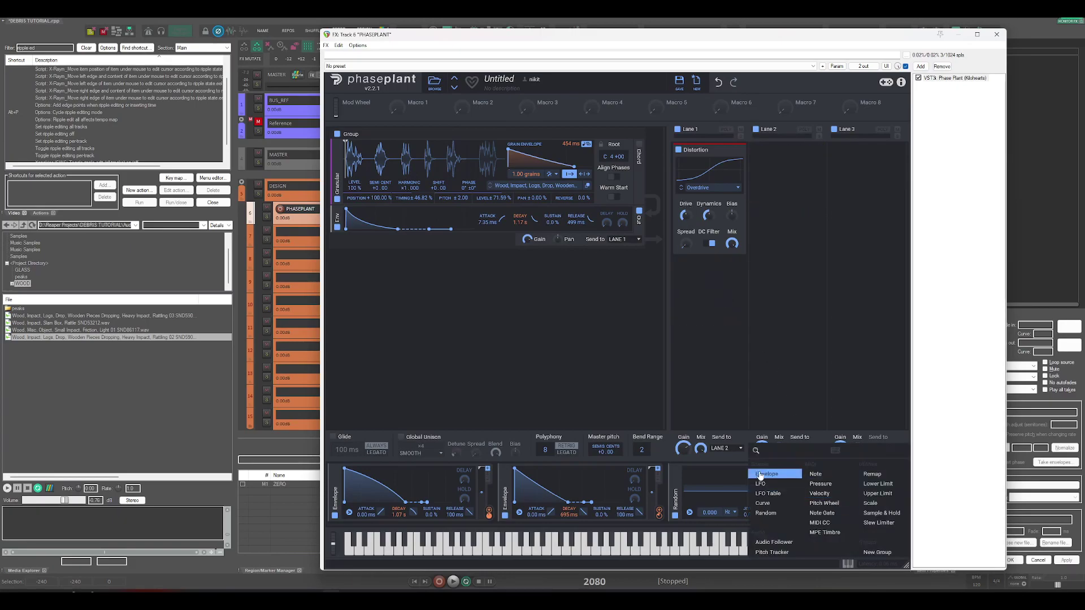
left_click(612, 463)
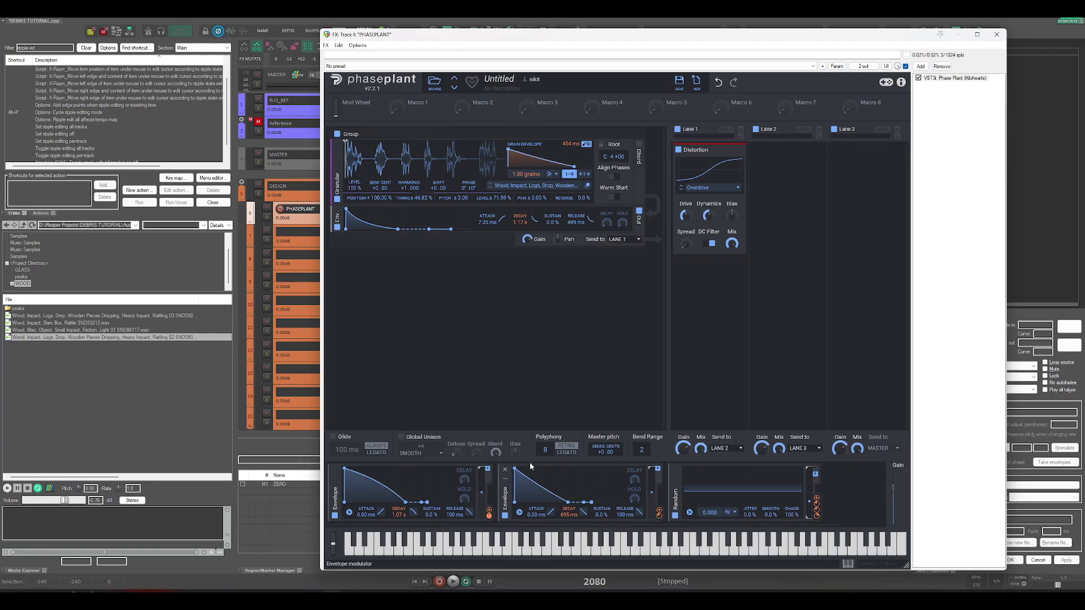
Assign the first modulation envelope to the Distortion's Drive and audition C4 repeatedly.
left_click_drag(490, 511, 687, 218)
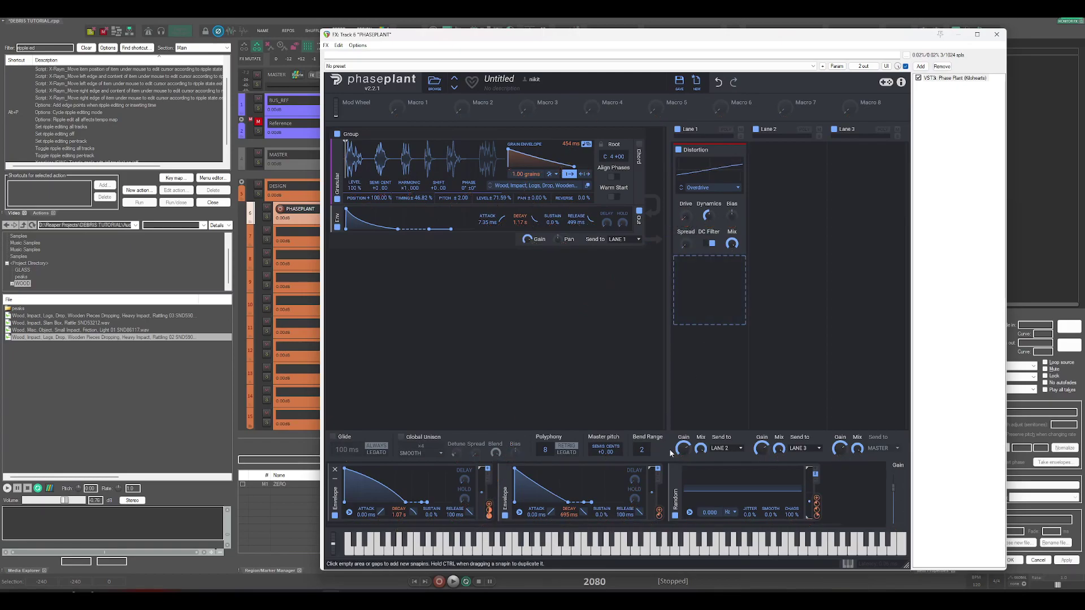
left_click(626, 552)
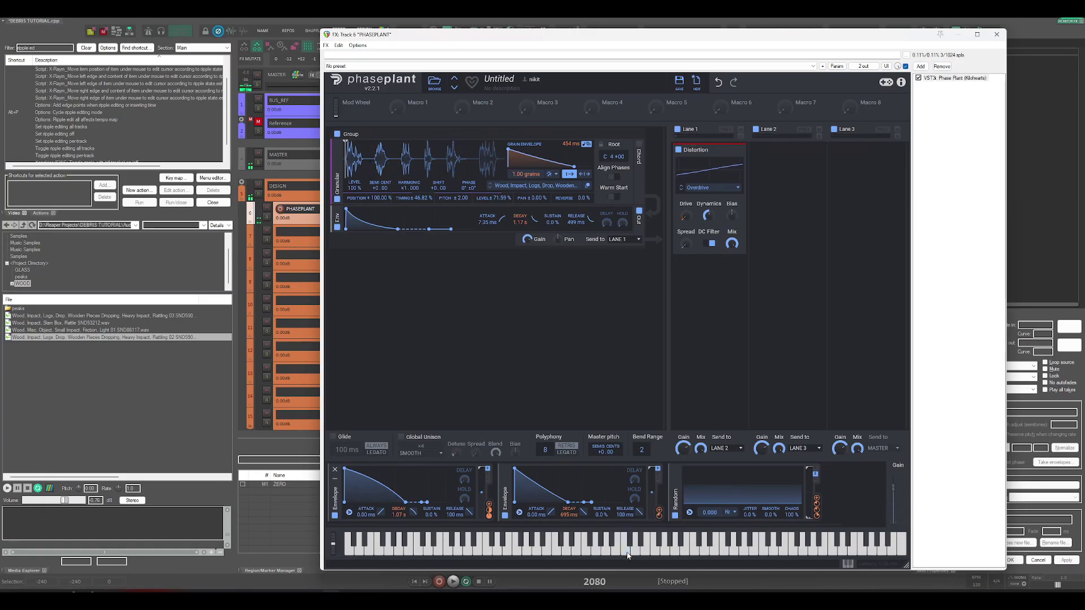
left_click(626, 553)
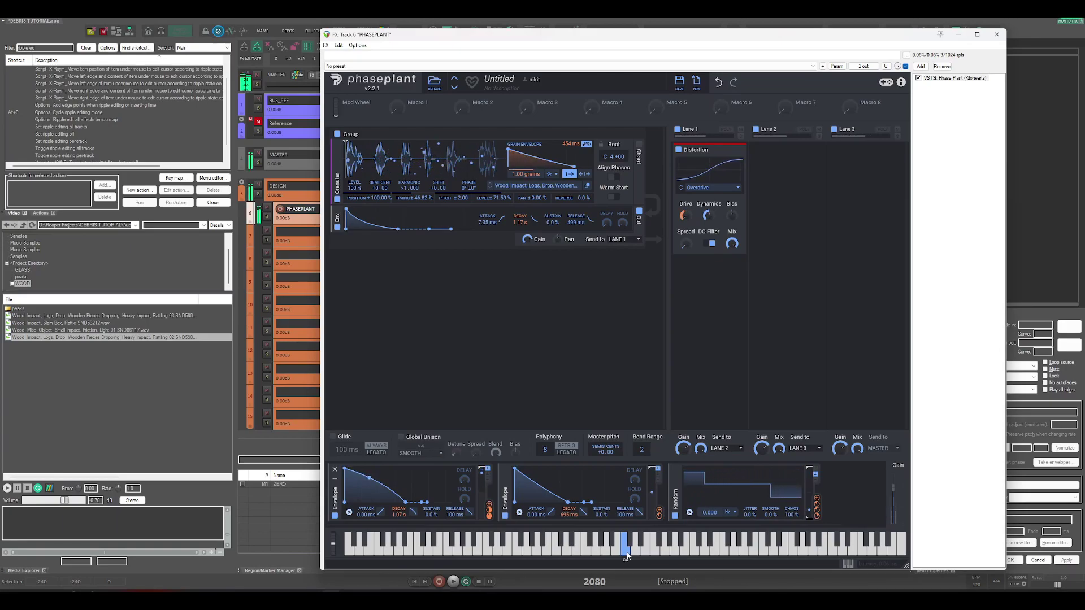
left_click_drag(626, 556, 626, 556)
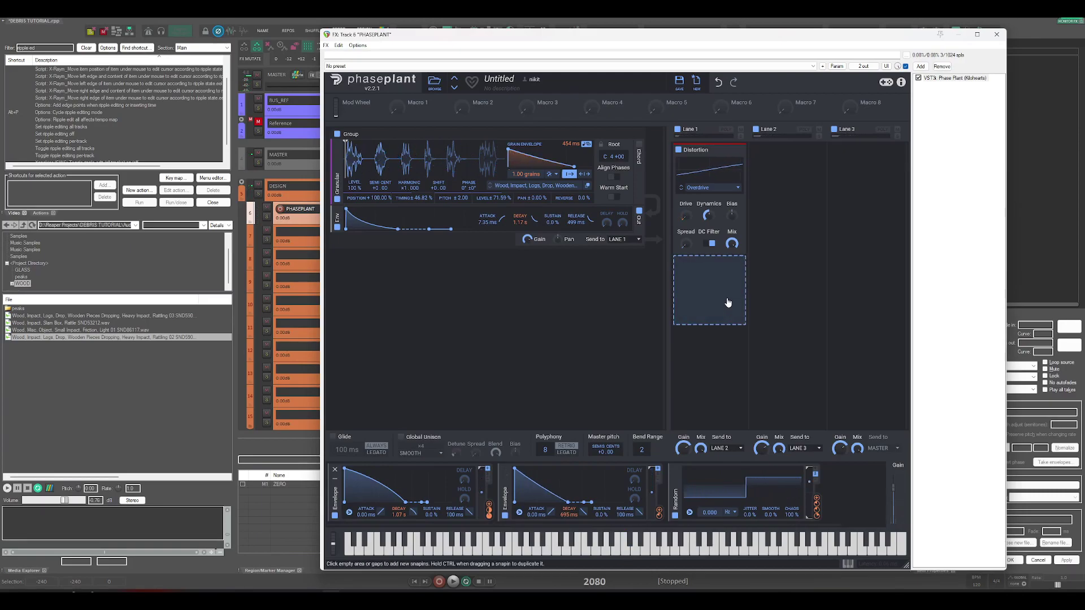
Add a Nonlinear Filter below the Distortion with its cutoff modulated by the Random modulator, and audition C4 repeatedly.
left_click(729, 303)
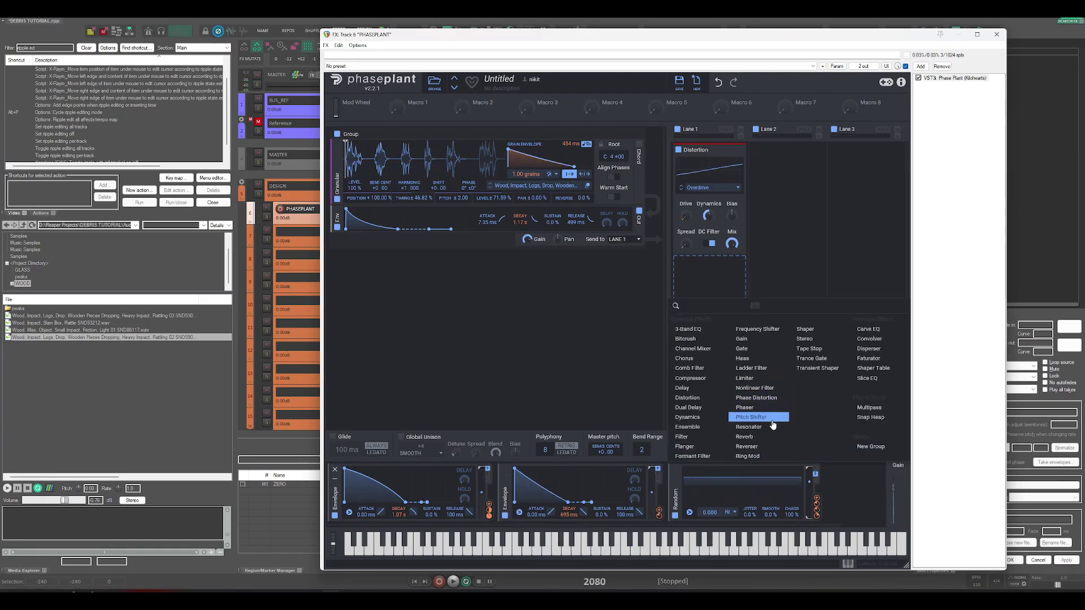
left_click(764, 389)
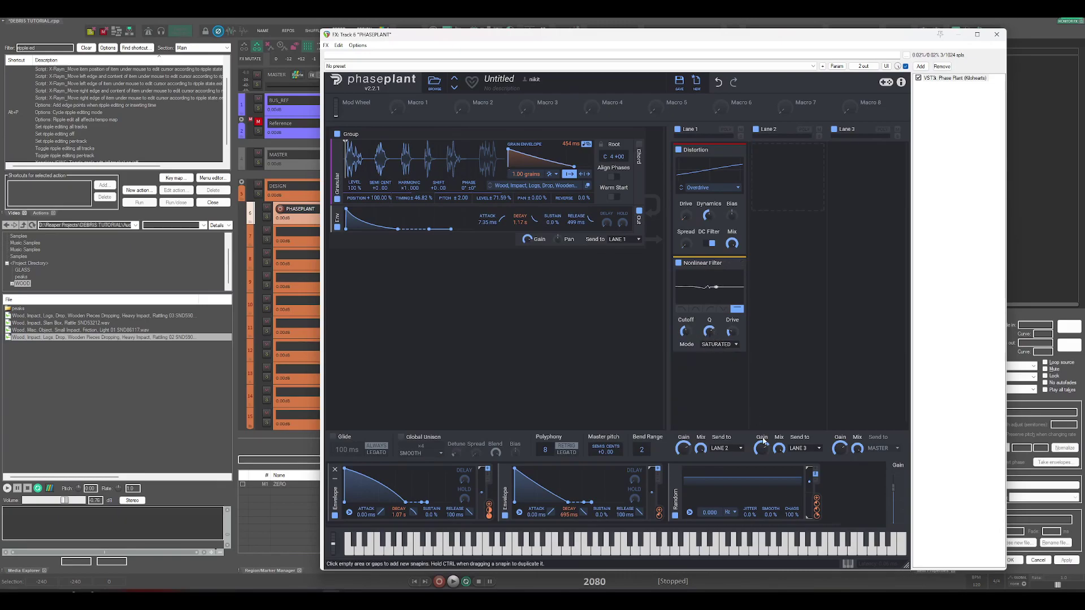
left_click_drag(816, 500, 686, 333)
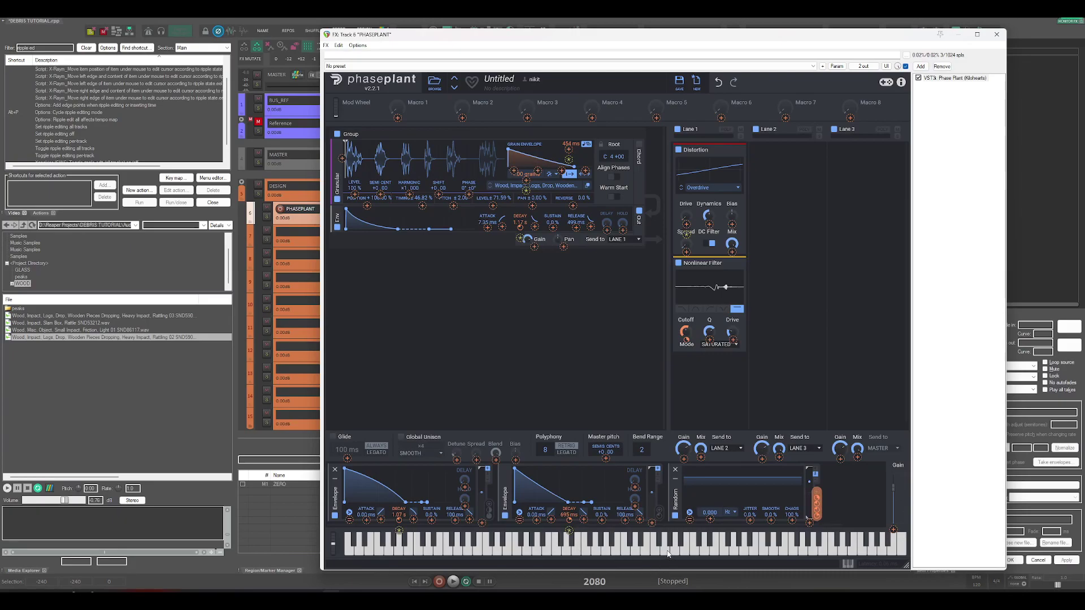
left_click(625, 551)
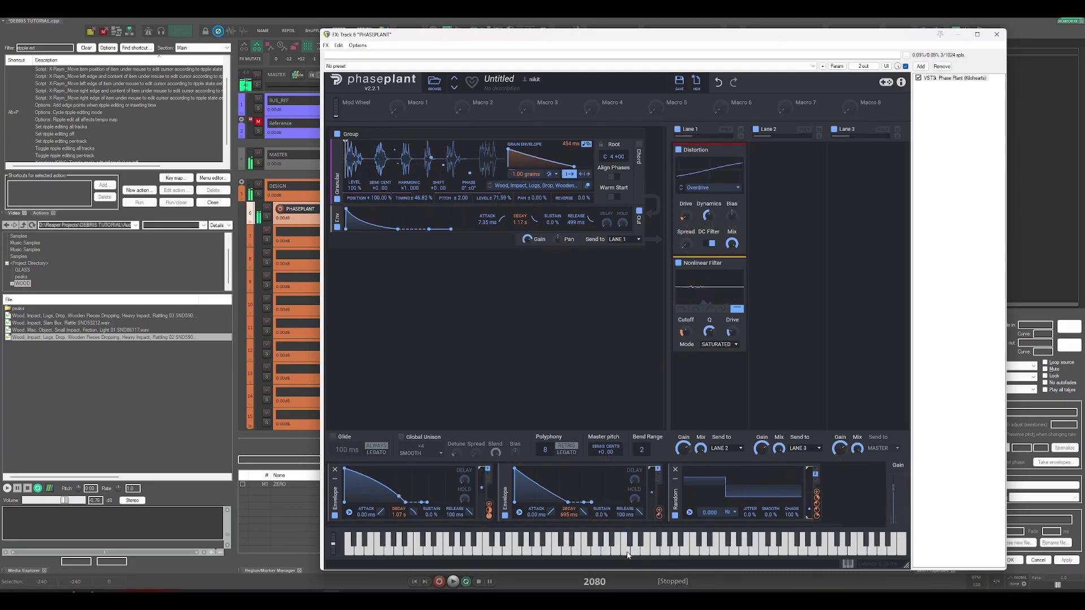
left_click(626, 551)
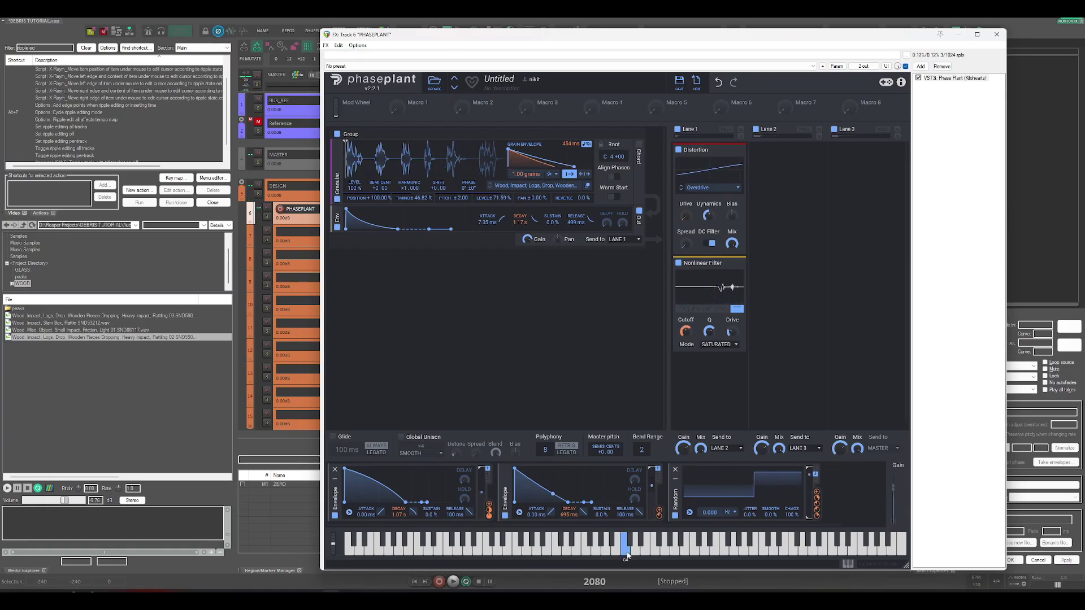
left_click(625, 551)
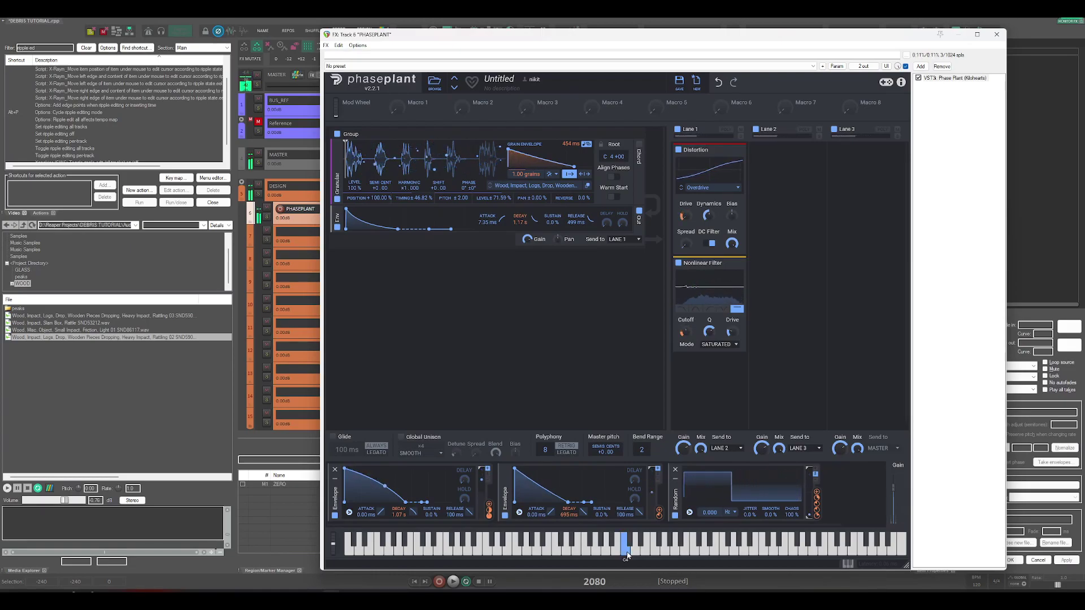
left_click(627, 555)
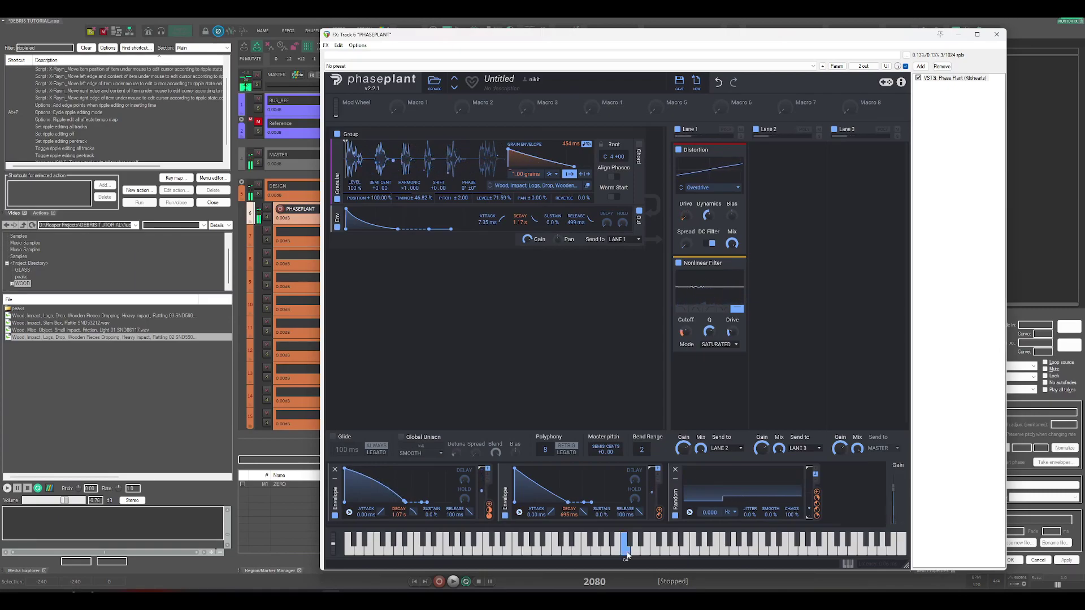
Adjust the first envelope's modulation amount on the granulator's grain density and audition C4 repeatedly.
left_click_drag(526, 179, 527, 181)
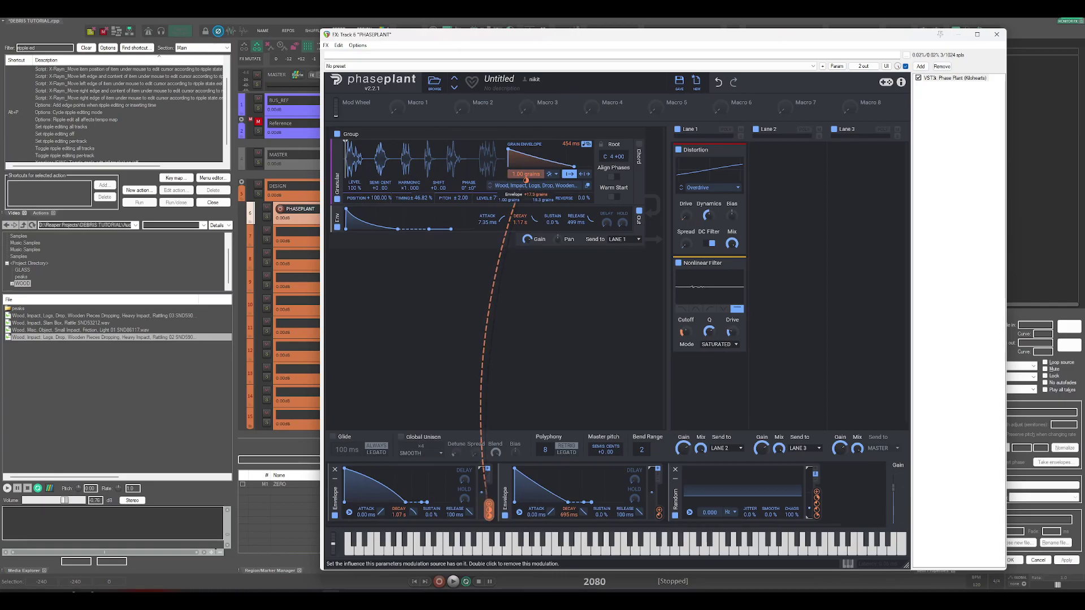
left_click(624, 551)
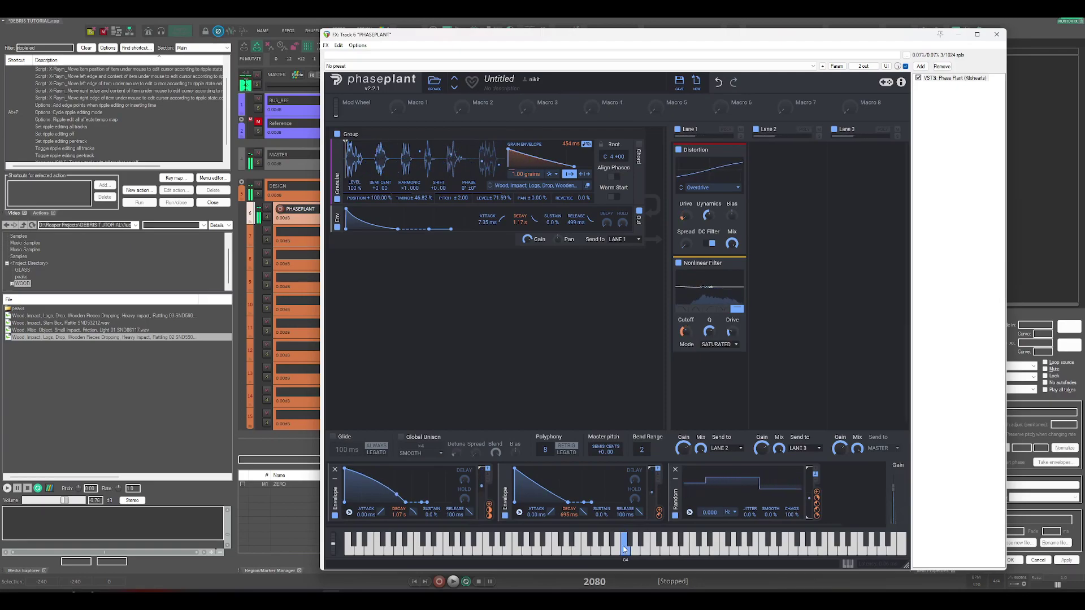
left_click(624, 550)
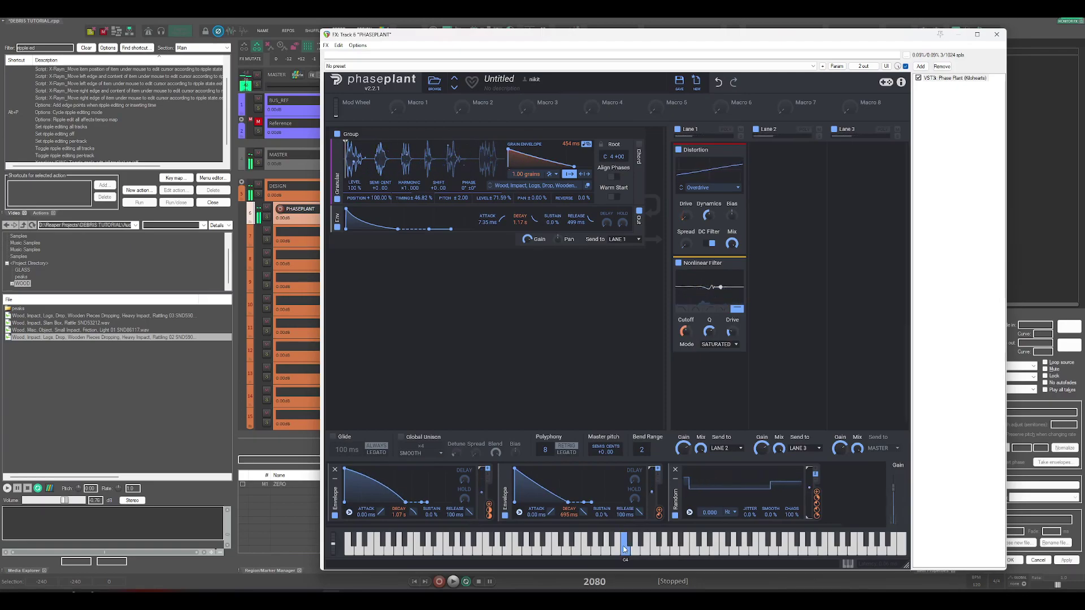
left_click(624, 549)
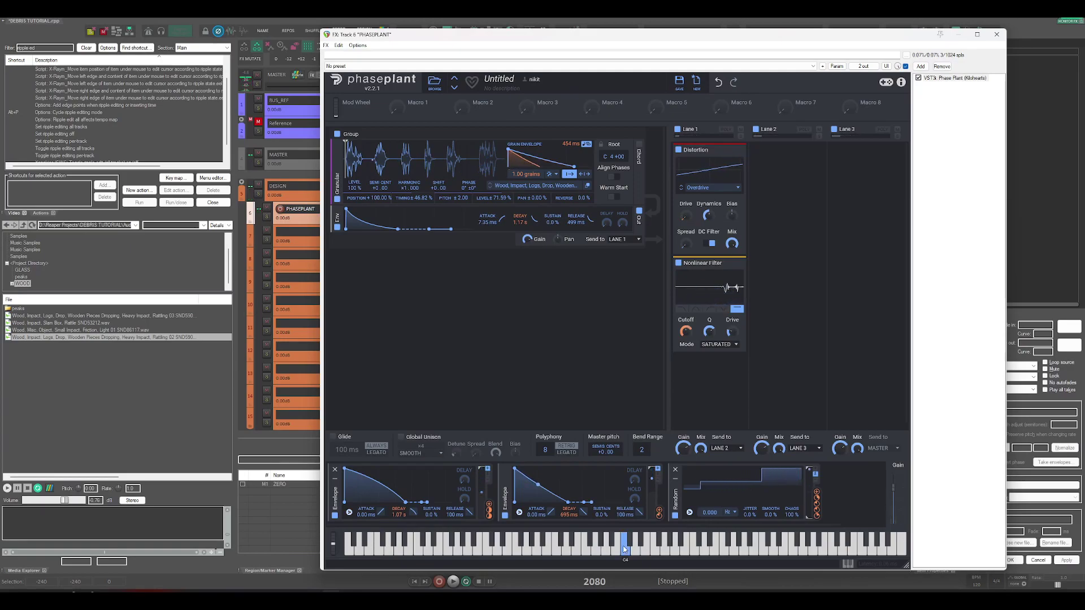
left_click(625, 550)
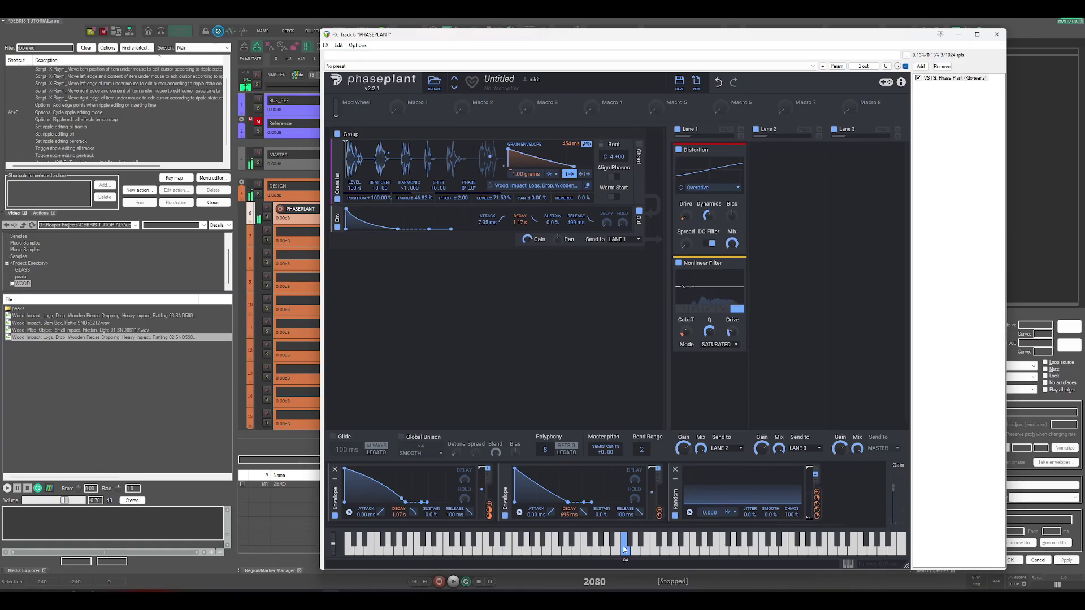
Raise the Nonlinear Filter's Drive, audition C4, and close the Phase Plant window.
mouse_move(730, 333)
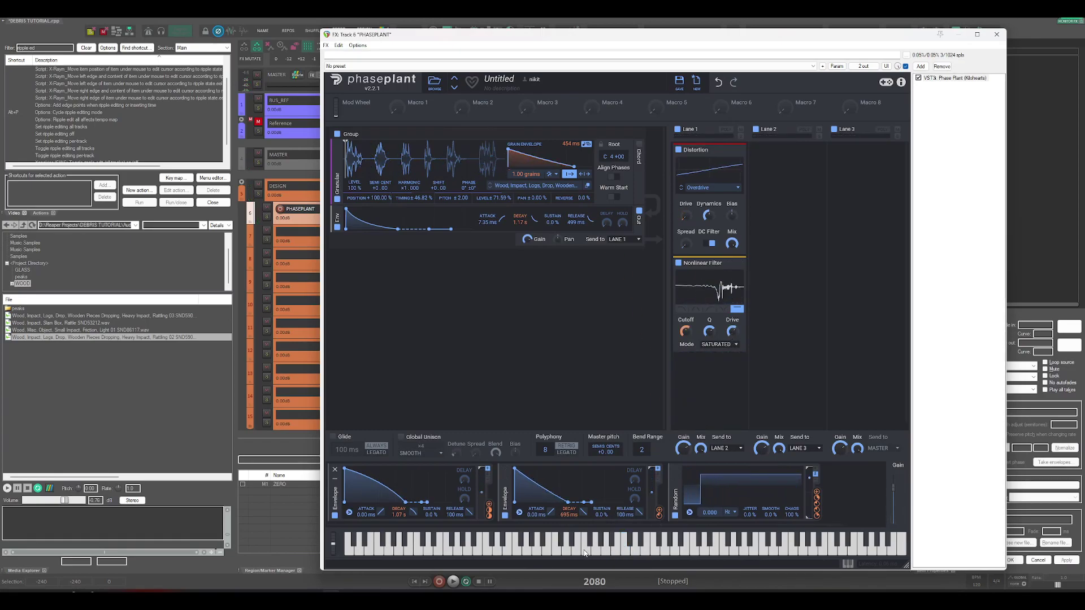
left_click(626, 553)
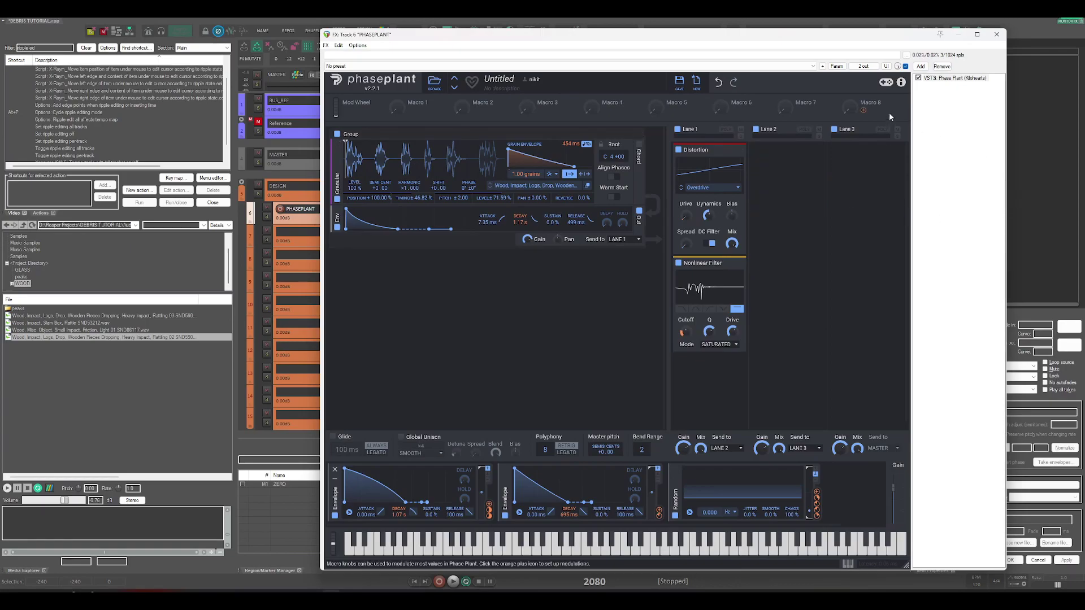
left_click(997, 35)
Insert a new MIDI item over a short time selection at the project start and move it onto the PHASEPLANT track.
scroll(527, 216, "up", 2)
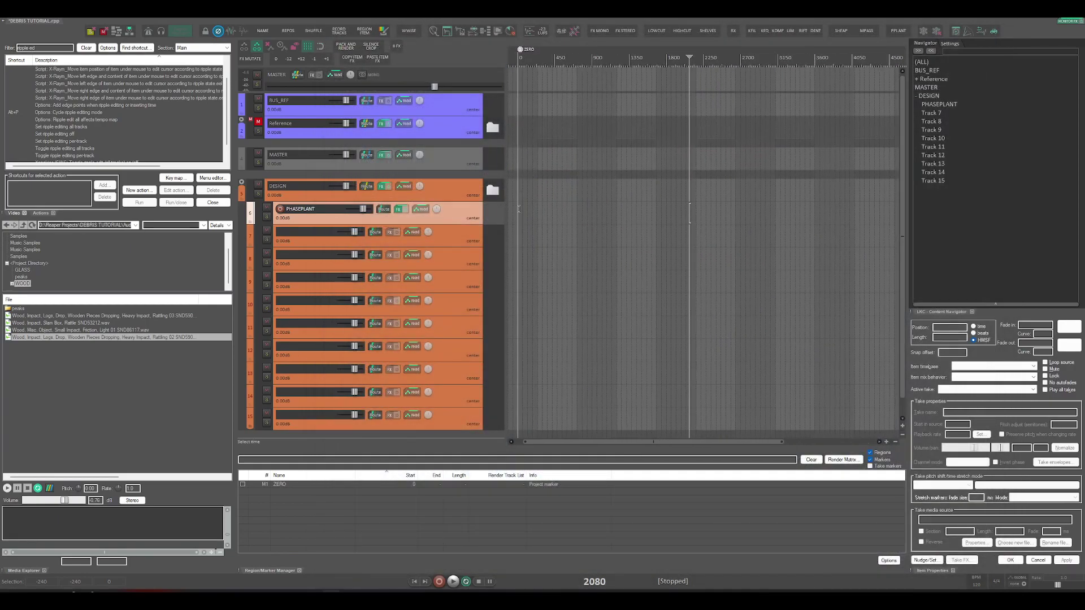
left_click(537, 211)
scroll(536, 211, "up", 2)
scroll(537, 211, "left", 1)
left_click_drag(538, 214, 558, 214)
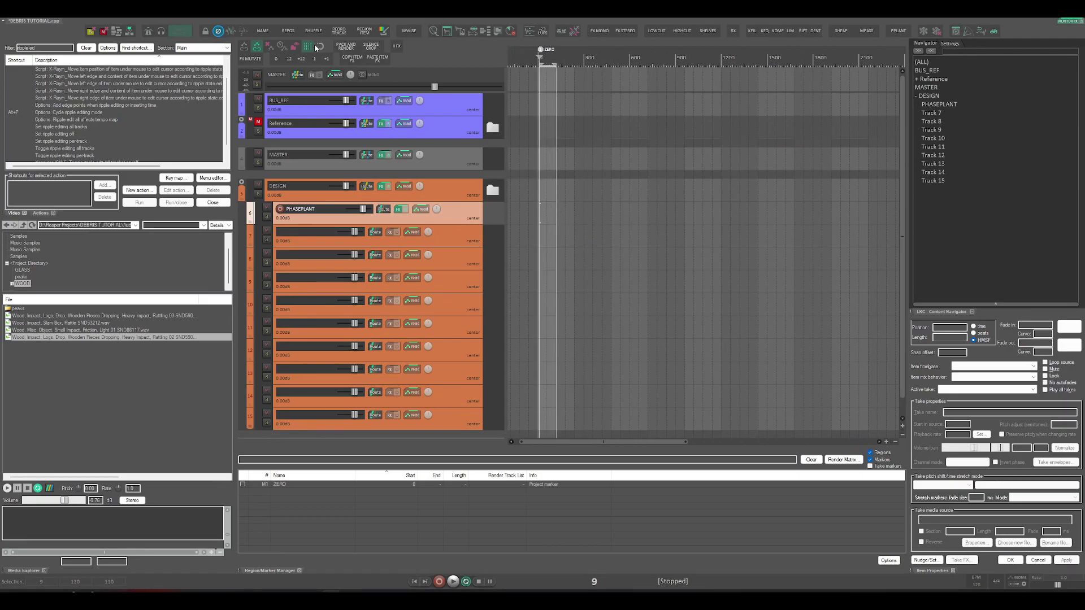
left_click(316, 260)
left_click(55, 12)
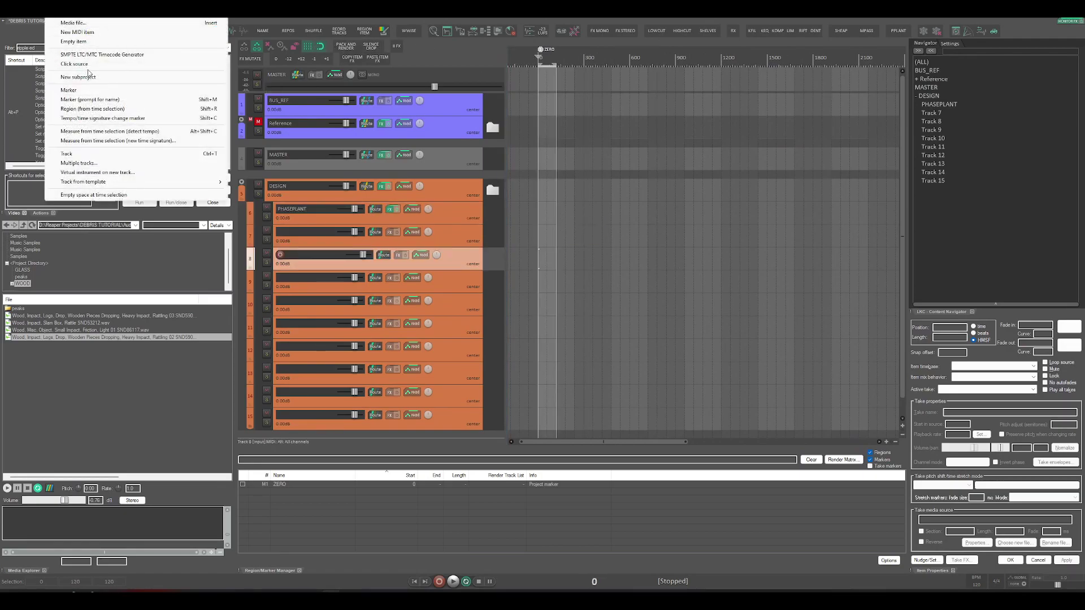
left_click(78, 31)
left_click_drag(547, 257, 546, 215)
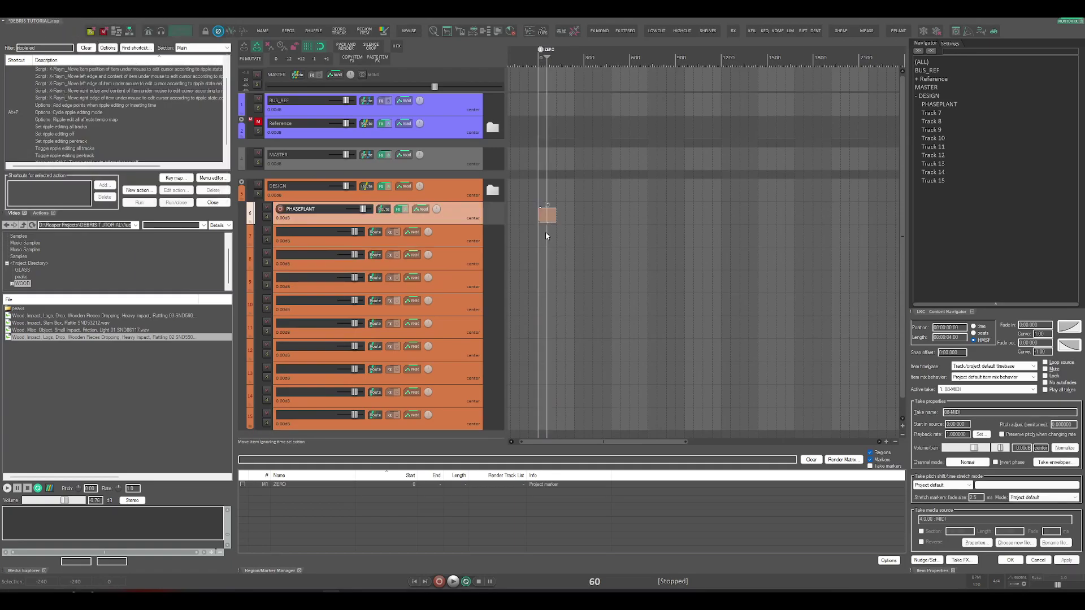
Add a C4 note spanning the full length of the new MIDI item and play it back.
double_click(545, 221)
left_click(233, 417)
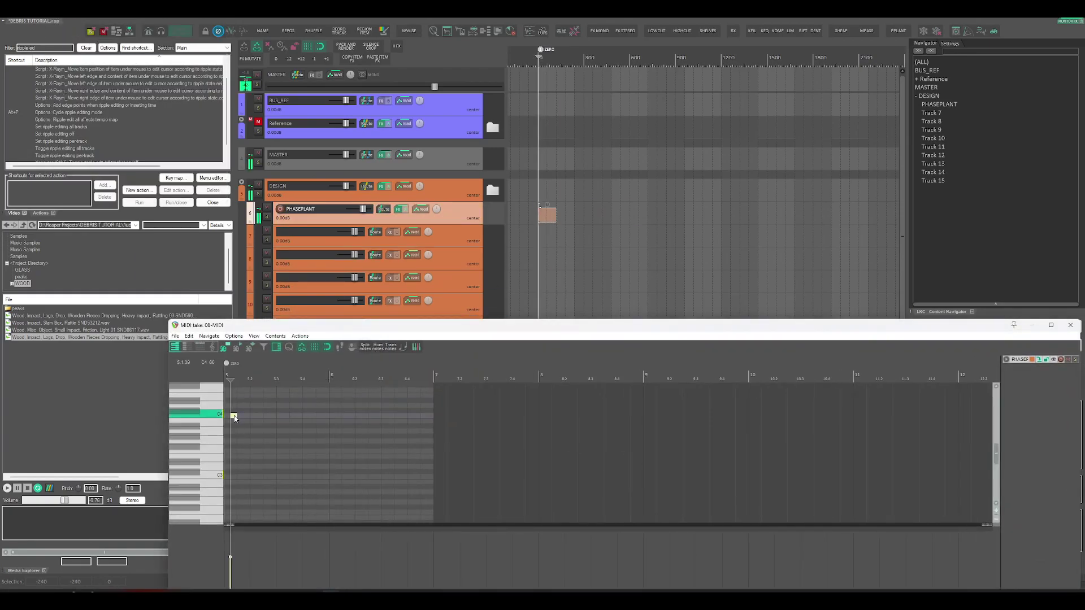
left_click_drag(230, 420, 430, 416)
key("space")
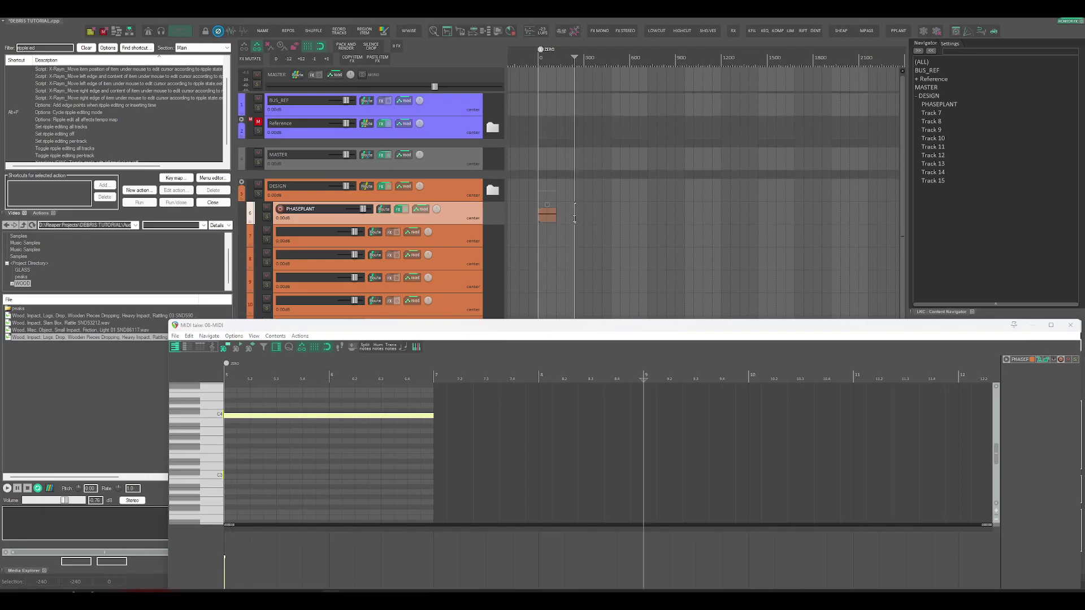
Duplicate the MIDI item eight times along the PHASEPLANT track with a gap after each, and close the MIDI editor.
left_click_drag(539, 204, 558, 225)
key("ctrl+d")
key("ctrl+d")
key("ctrl+d")
key("ctrl+d")
key("ctrl+d")
key("ctrl+d")
key("ctrl+d")
key("ctrl+d")
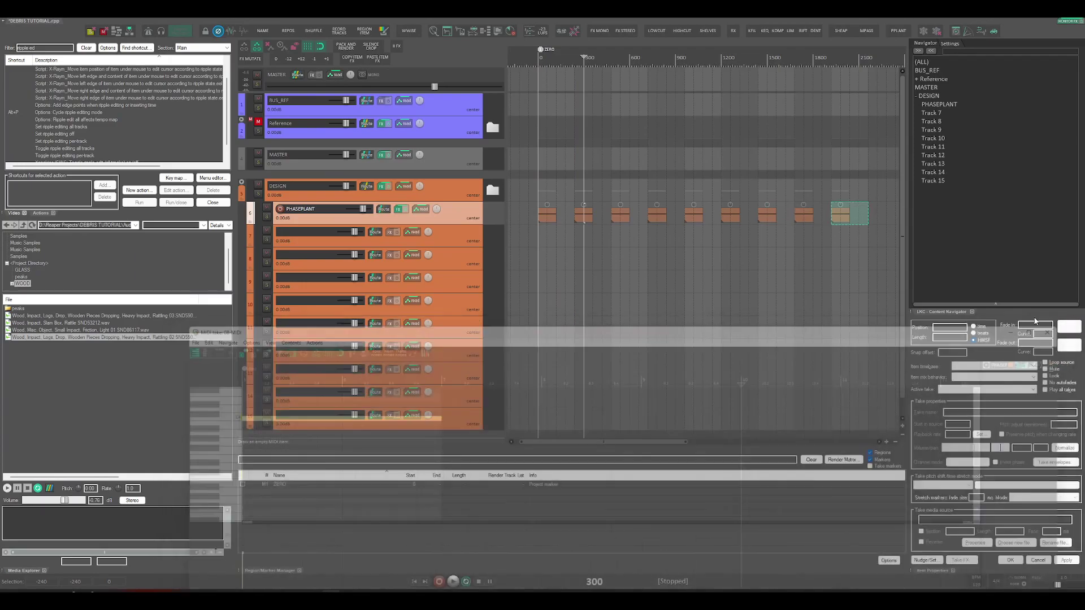
left_click(1070, 325)
Render all the MIDI items on the PHASEPLANT track to a stem track, and play back its enlarged waveform.
left_click(479, 246)
key("ctrl+a")
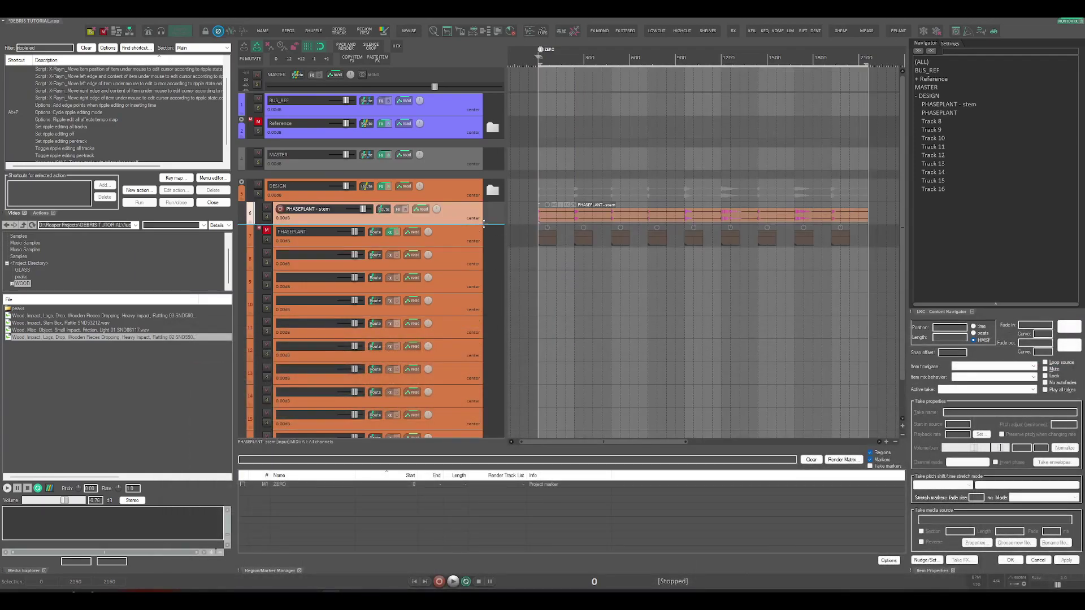
left_click_drag(483, 224, 483, 276)
left_click(703, 253)
key("space")
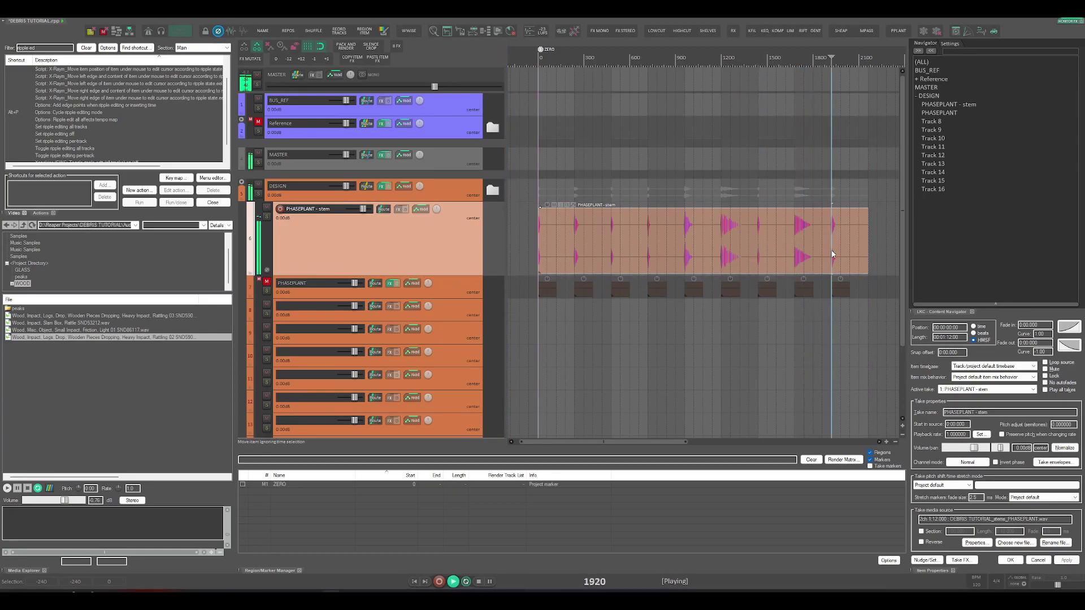
Unmute the PHASEPLANT track and lower the Nonlinear Filter's Q in its Phase Plant instance.
key("F5")
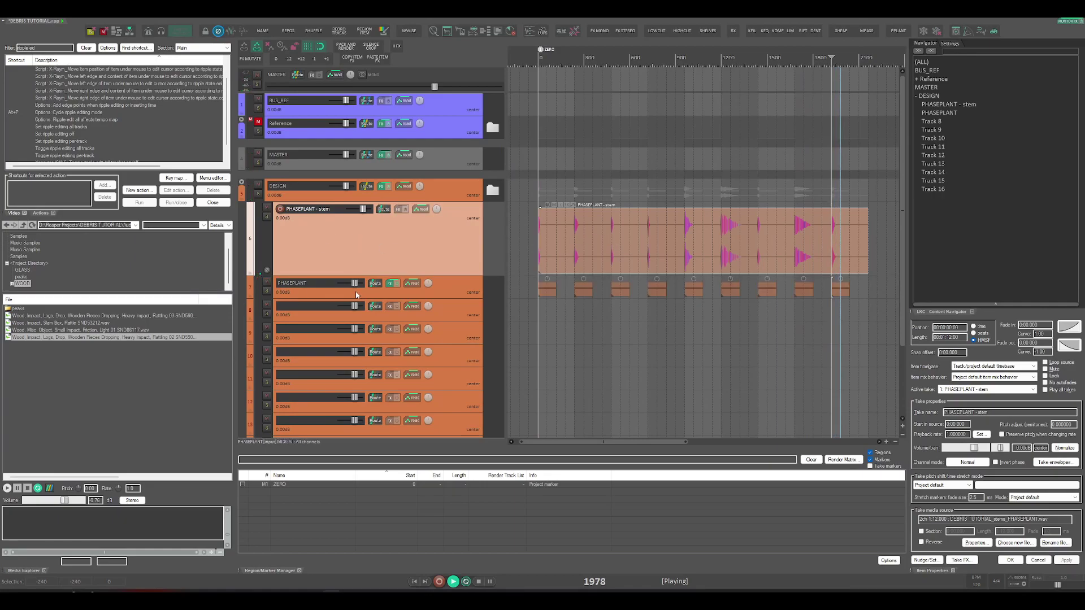
left_click(390, 285)
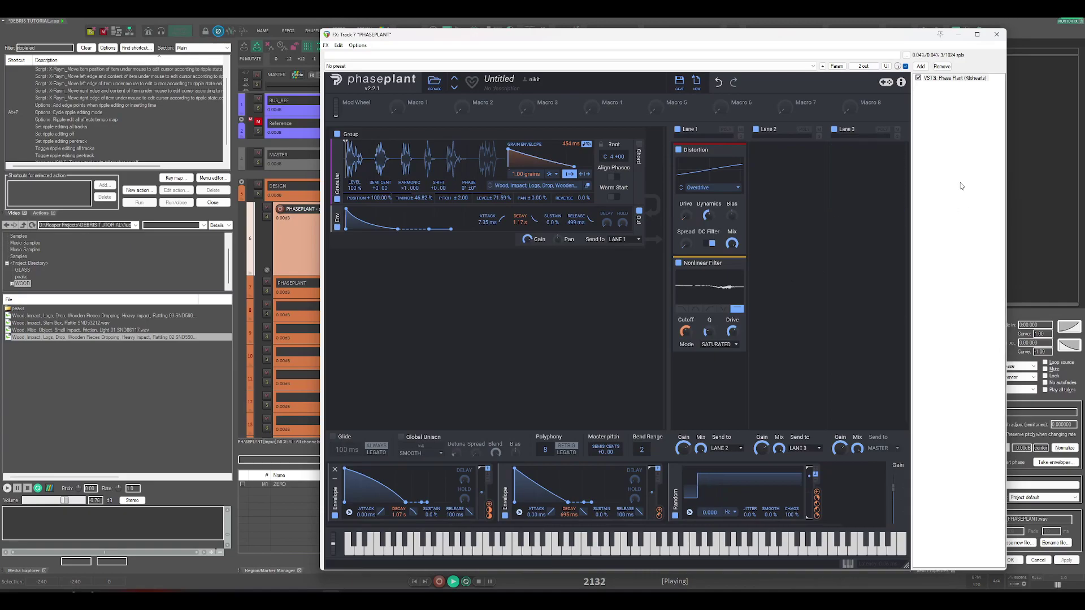
left_click(995, 35)
key("space")
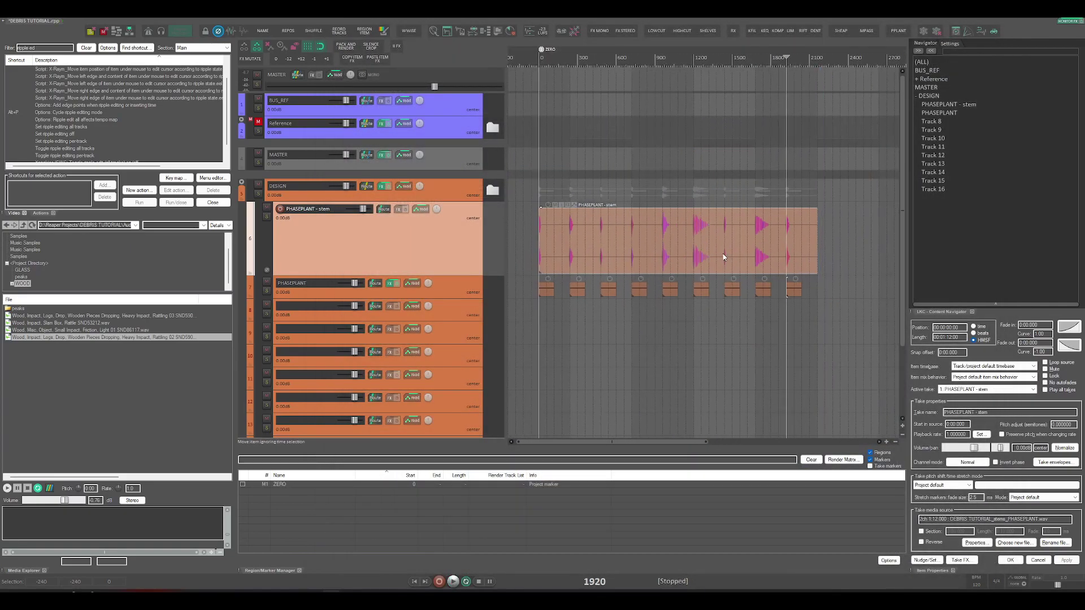
Delete the rendered stem item, render the PHASEPLANT track to a new stem, and play it back.
key("Delete")
key("ctrl+alt+r")
key("space")
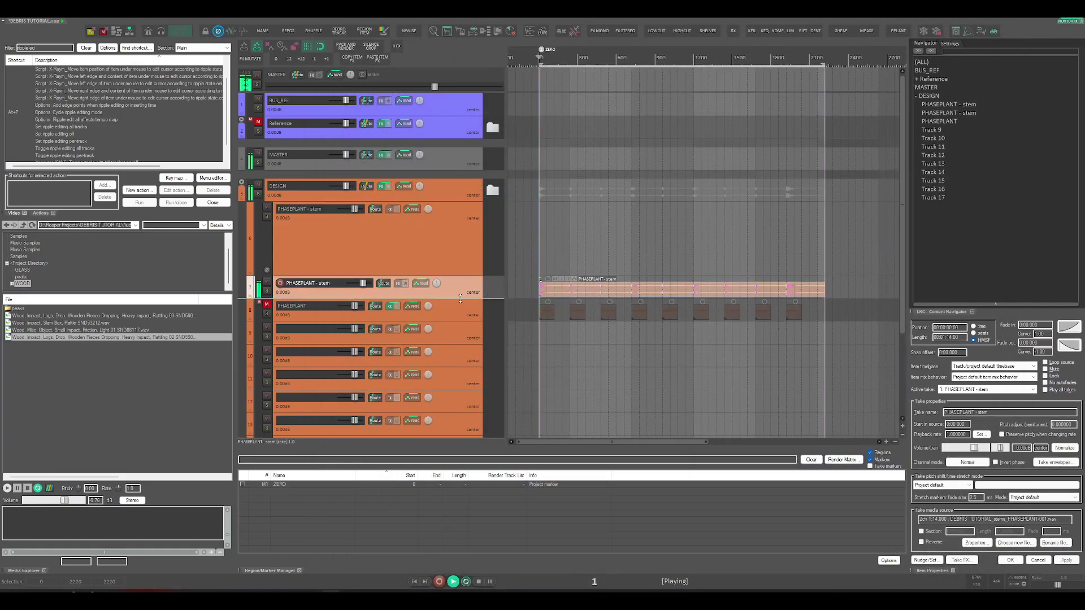
Play back the rendered PHASEPLANT stem from several points to hear its different debris variations.
left_click(585, 288)
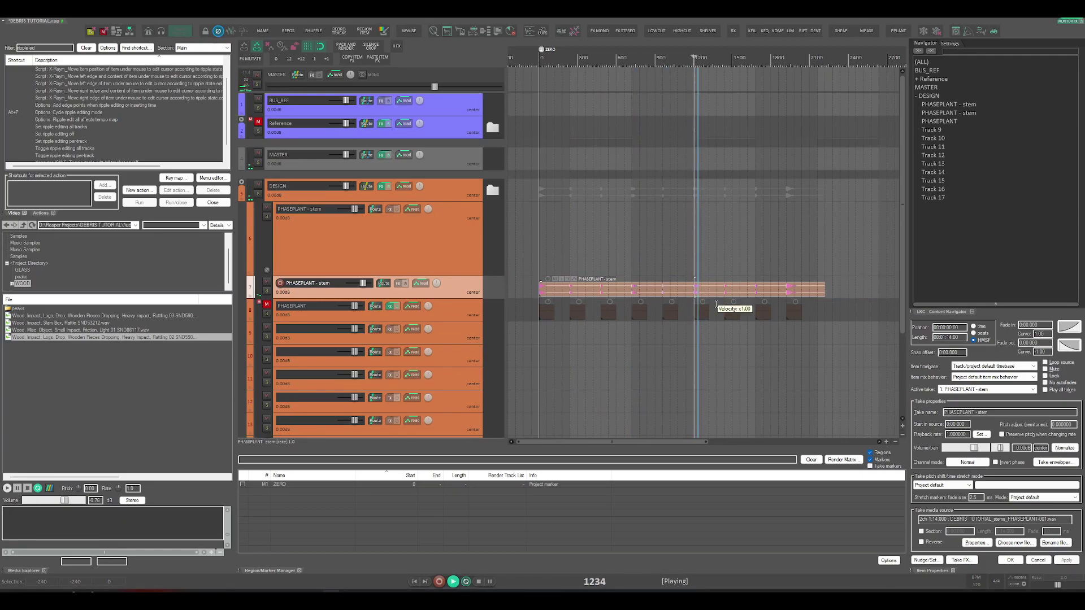
key("space")
left_click(716, 304)
key("space")
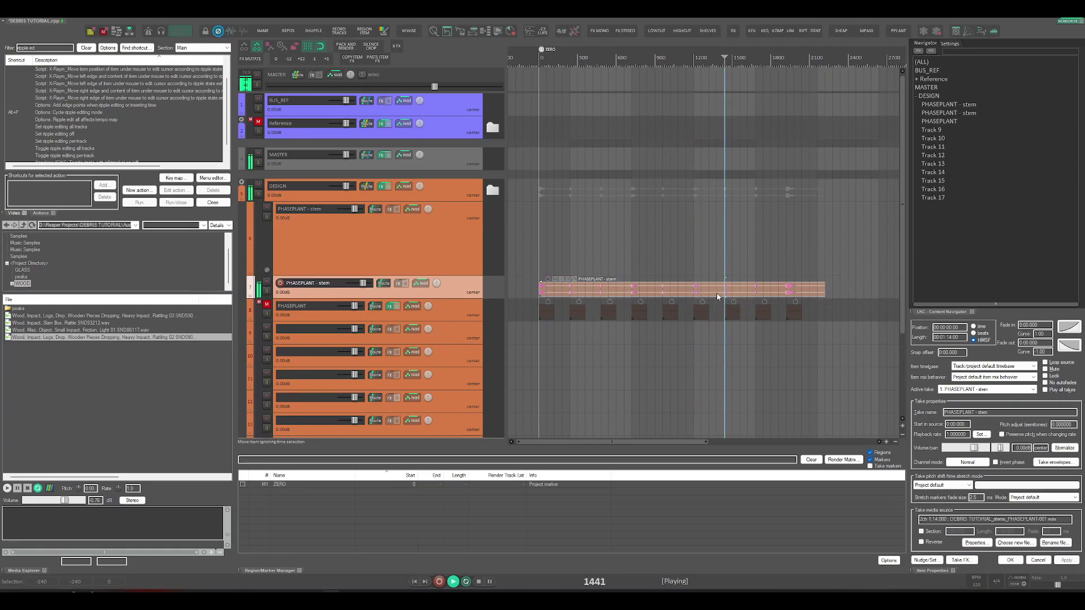
key("space")
left_click(750, 293)
key("space")
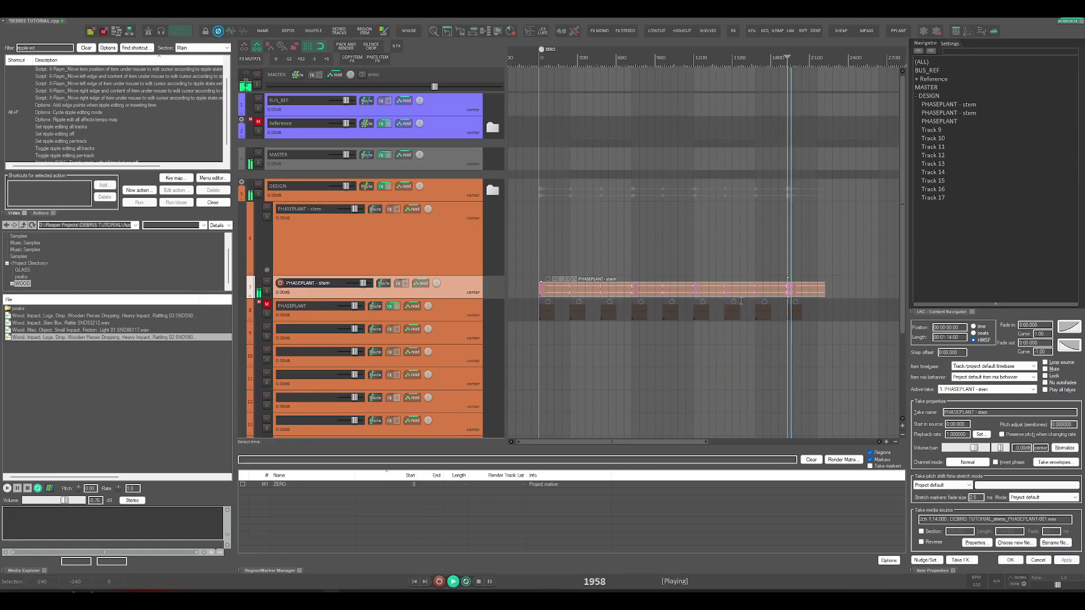
key("space")
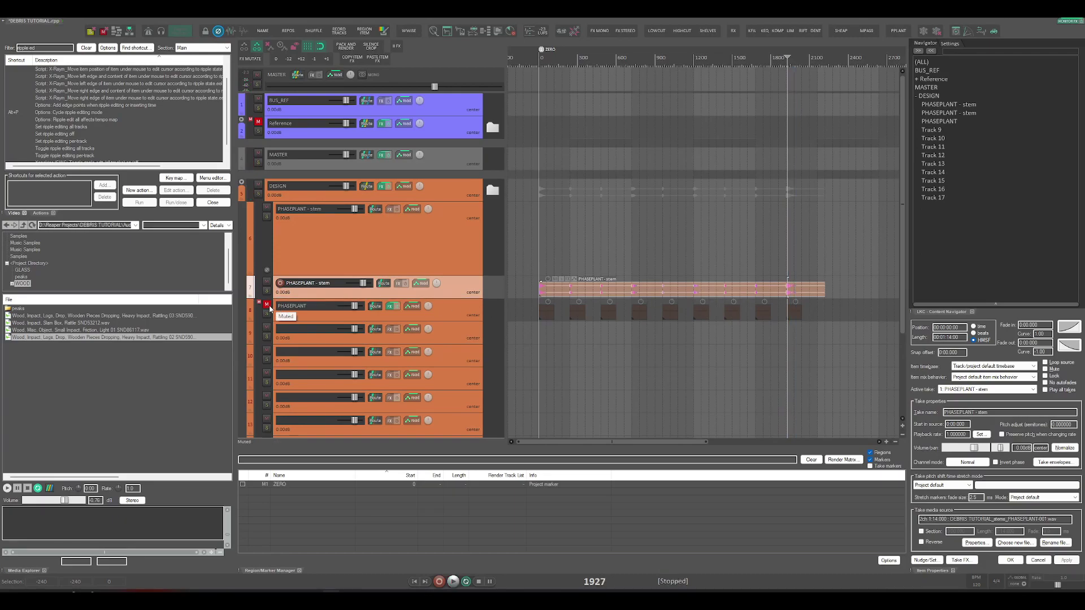
Unmute the PHASEPLANT track, check the random modulation on its Phase Plant envelope decay, and render its MIDI items to another stem.
left_click(267, 305)
left_click(389, 306)
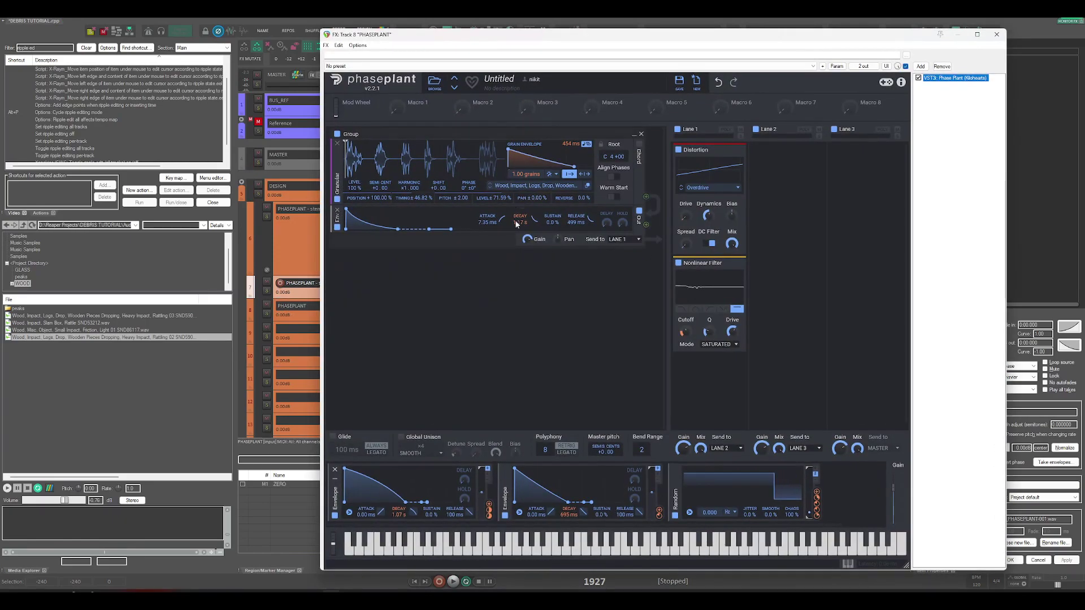
mouse_move(520, 226)
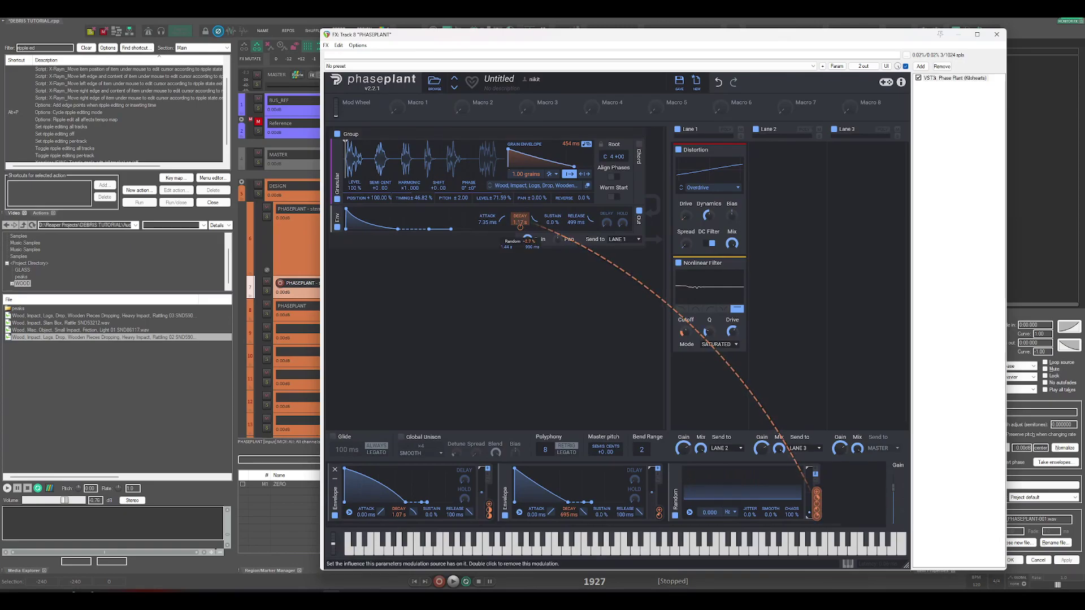
left_click(997, 35)
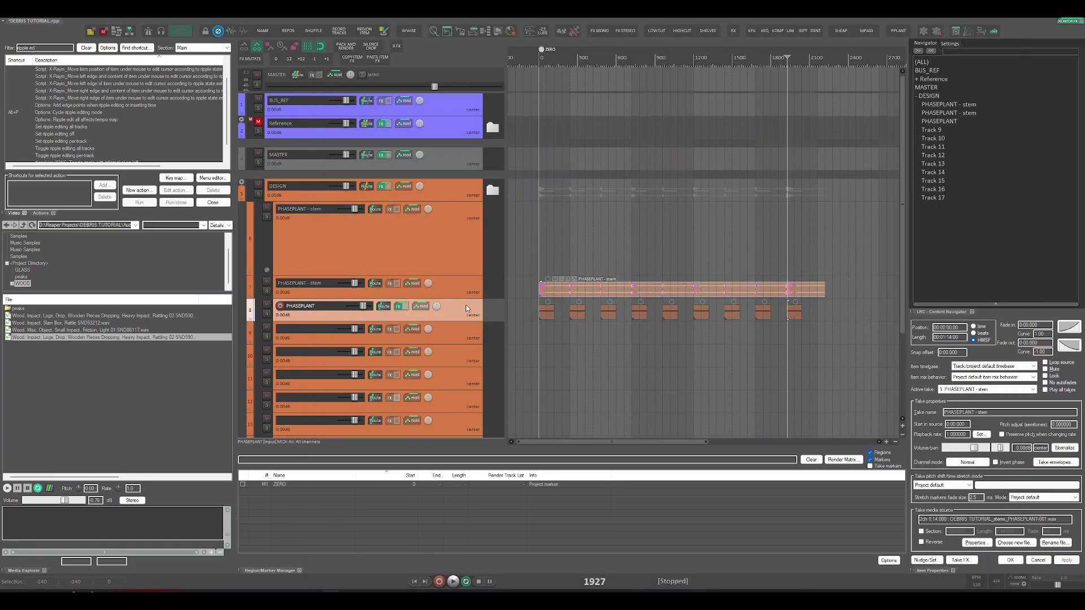
left_click_drag(836, 310, 483, 326)
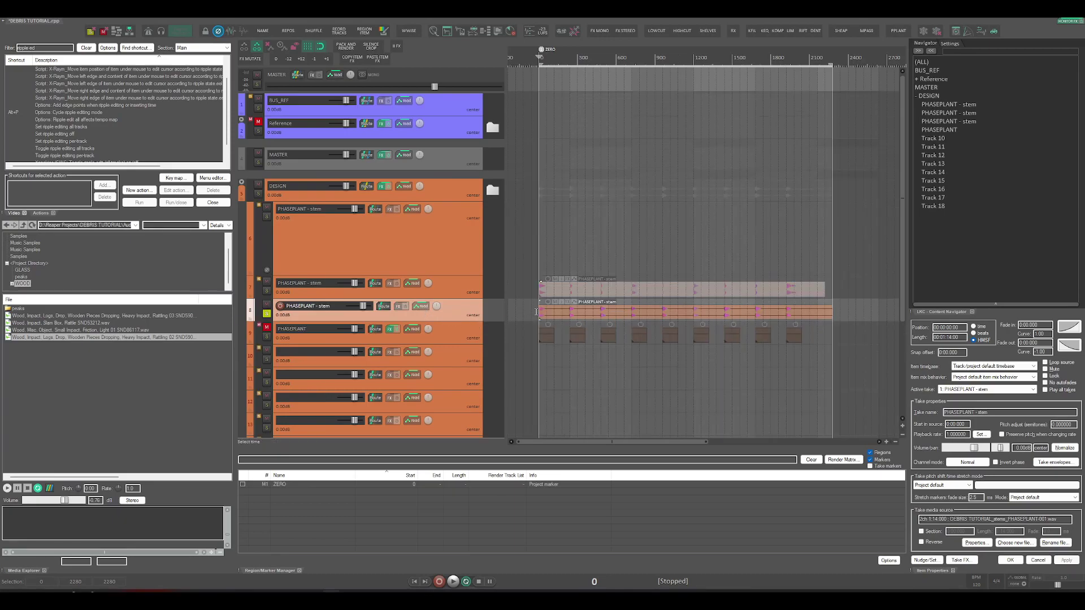
Play back the newest PHASEPLANT stem in solo from several points and turn its solo off.
left_click(529, 316)
key("space")
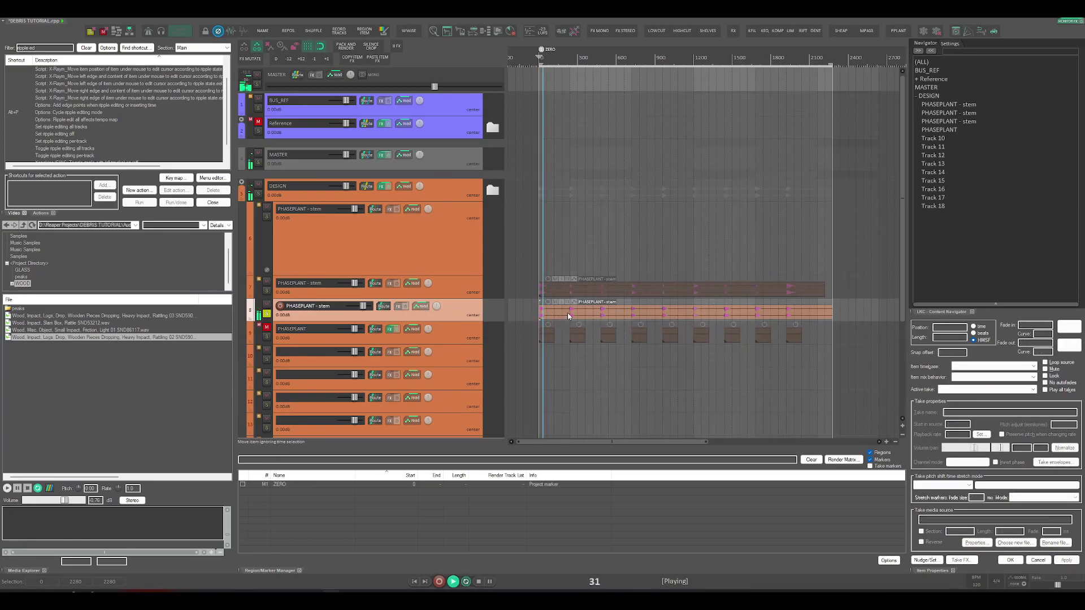
left_click(568, 316)
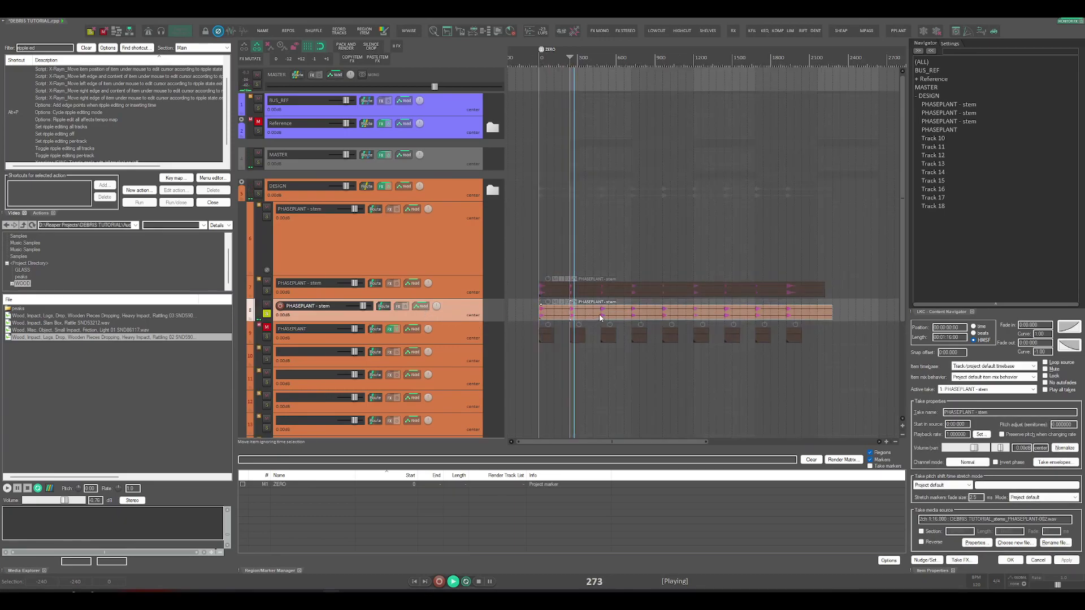
key("space")
key("space")
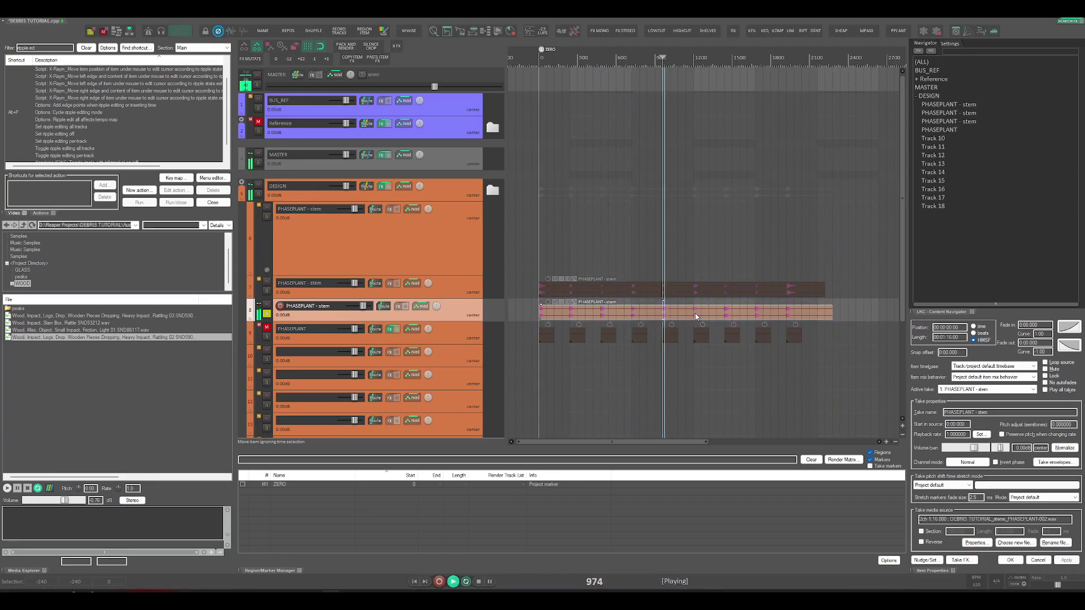
key("space")
key("space")
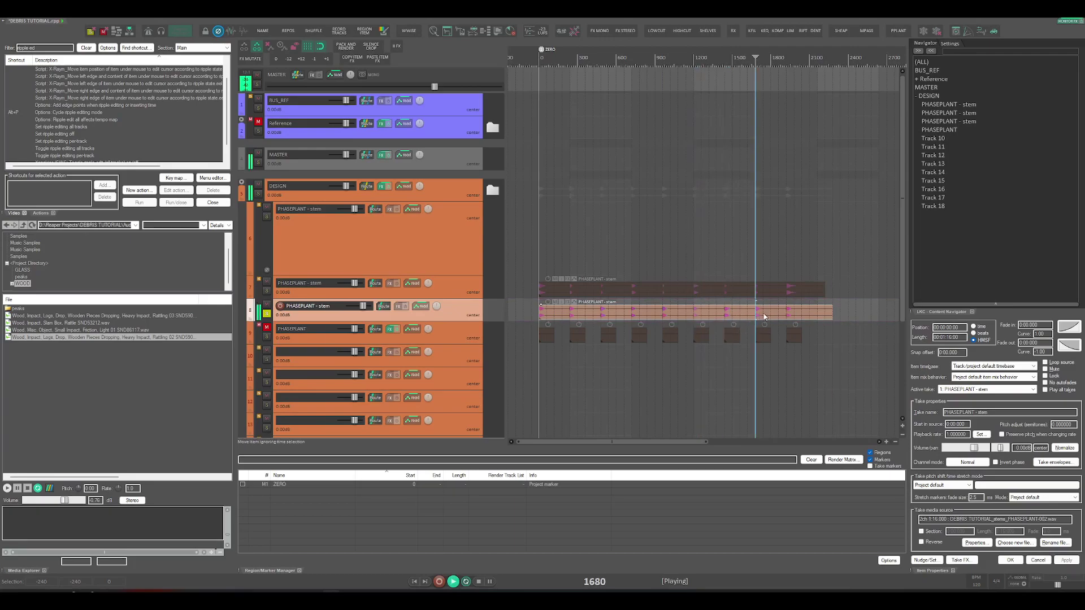
key("space")
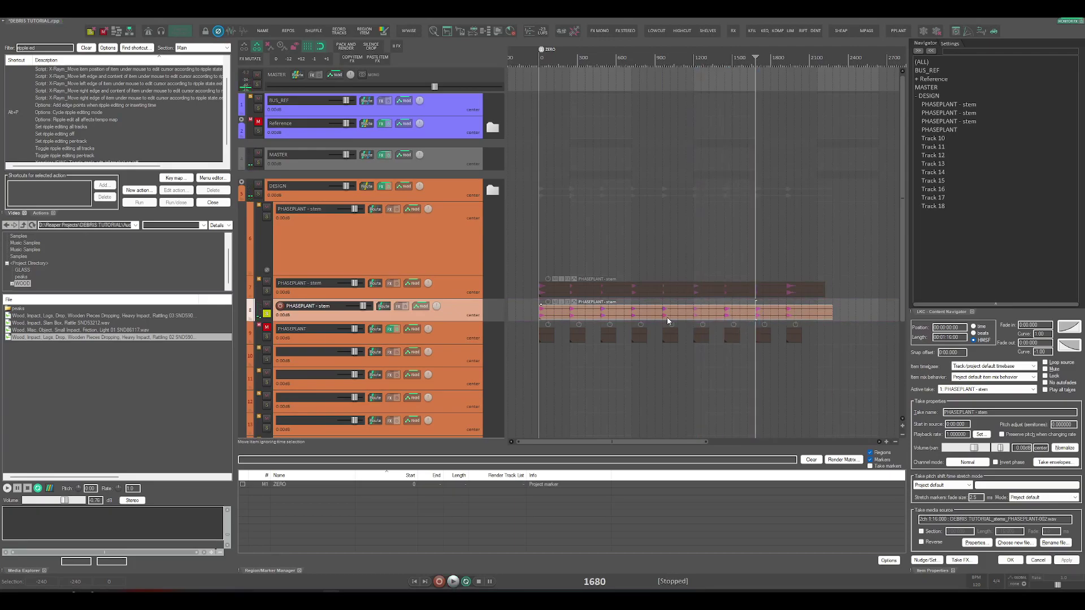
left_click(268, 314)
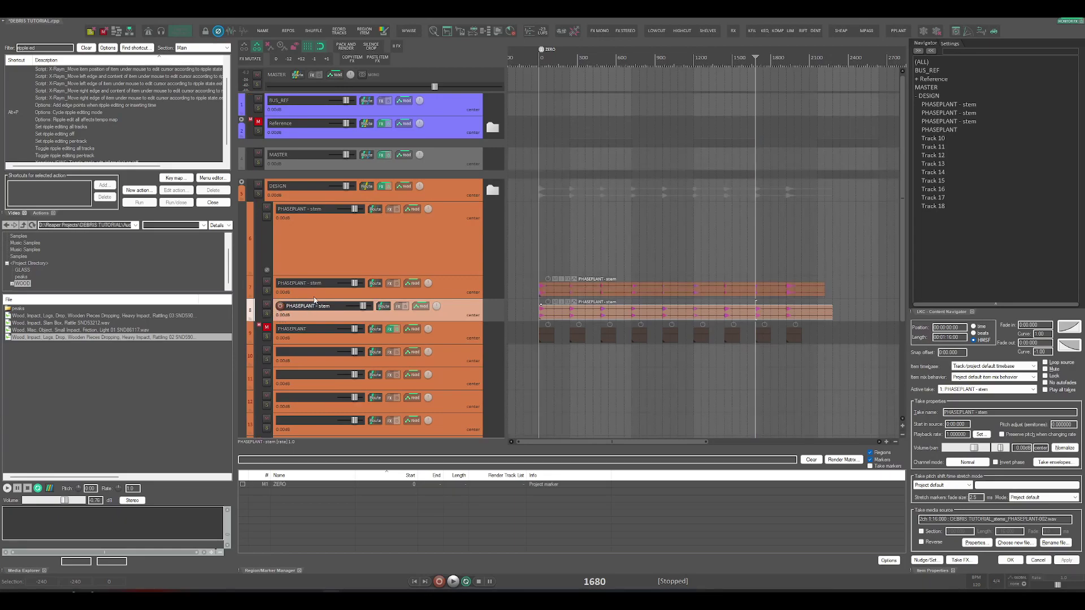
left_click_drag(127, 338, 553, 384)
scroll(550, 379, "up", 3)
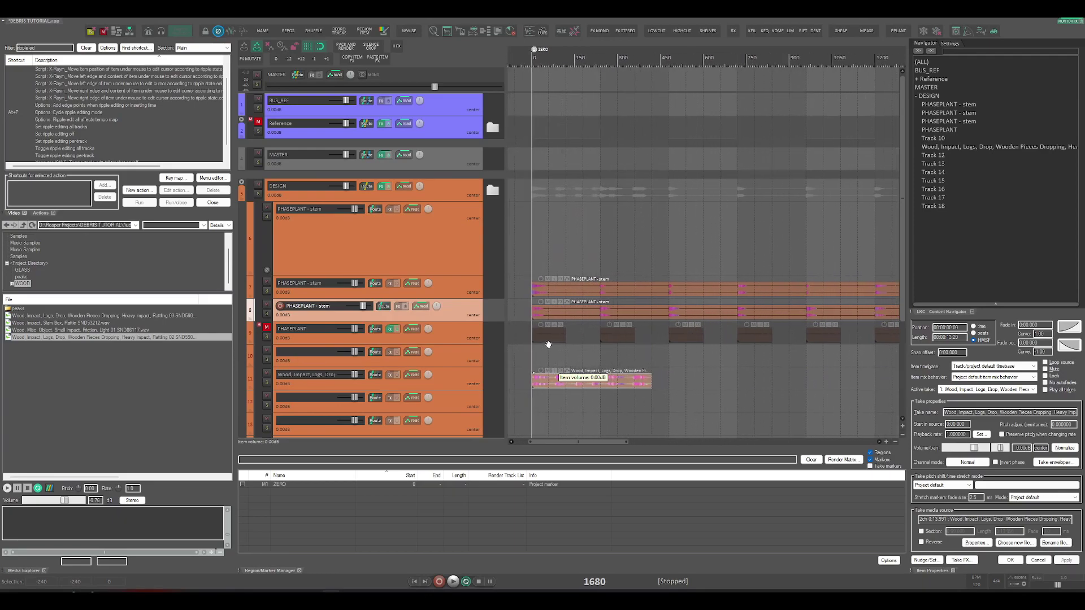
left_click(611, 386)
key("Delete")
scroll(610, 375, "down", 4)
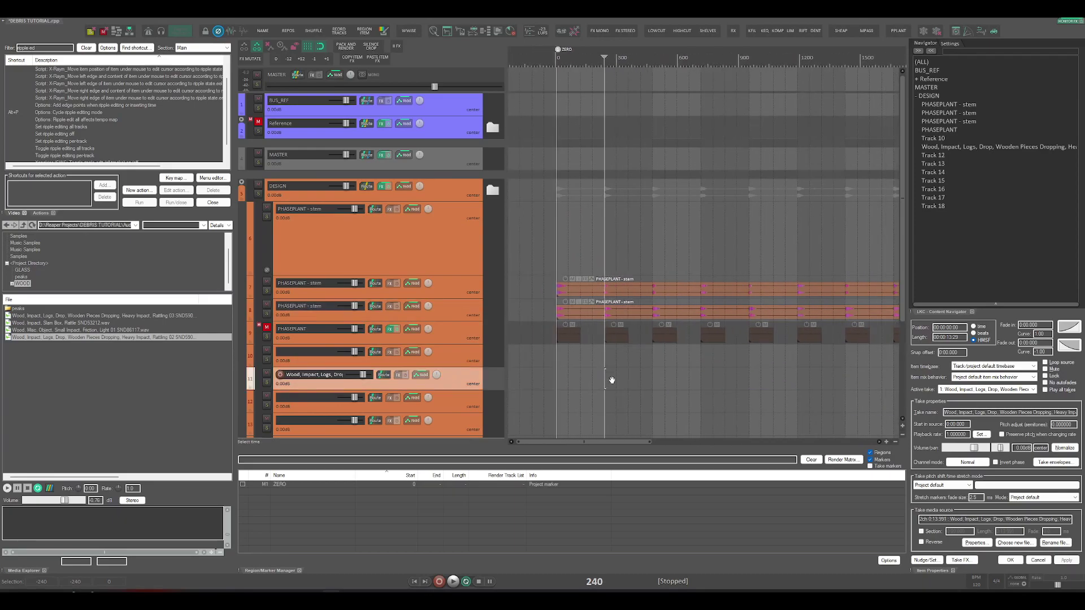
scroll(610, 401, "down", 1)
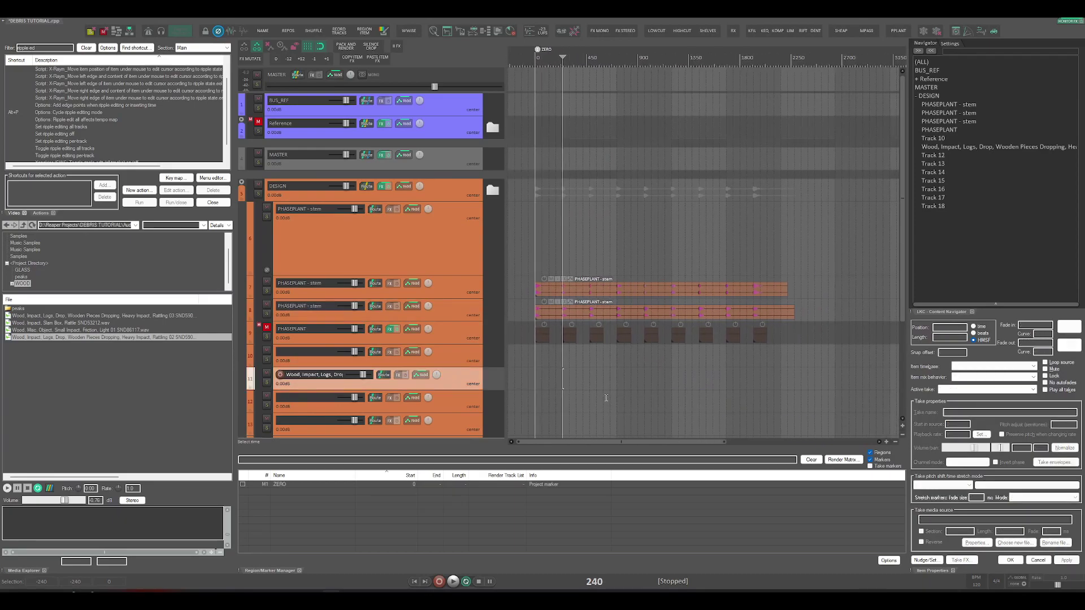
Unmute the PHASEPLANT instrument track and duplicate it with its MIDI items.
left_click(267, 329)
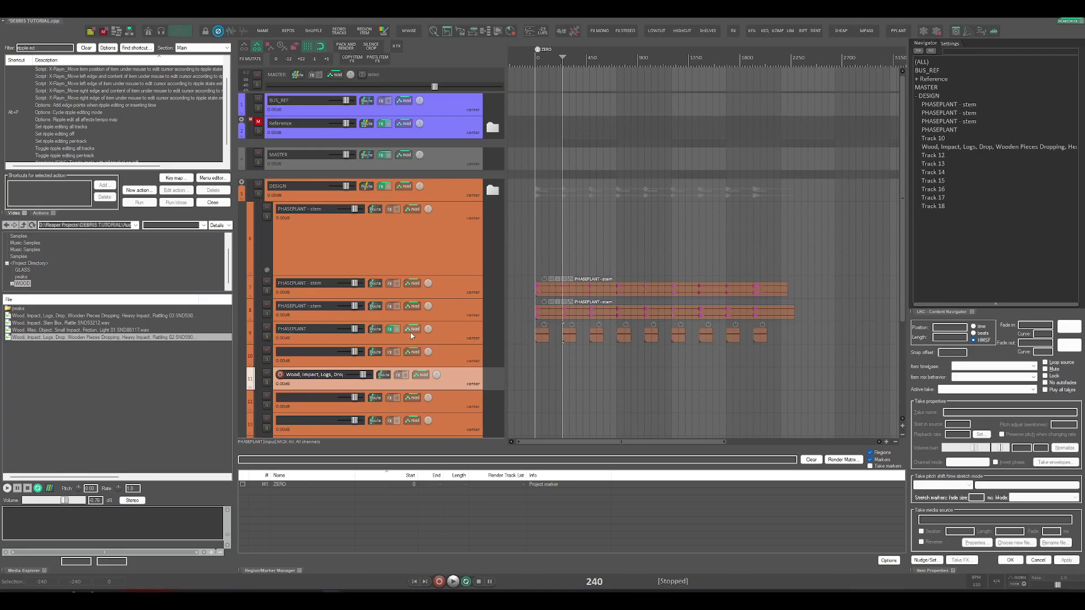
left_click(446, 338)
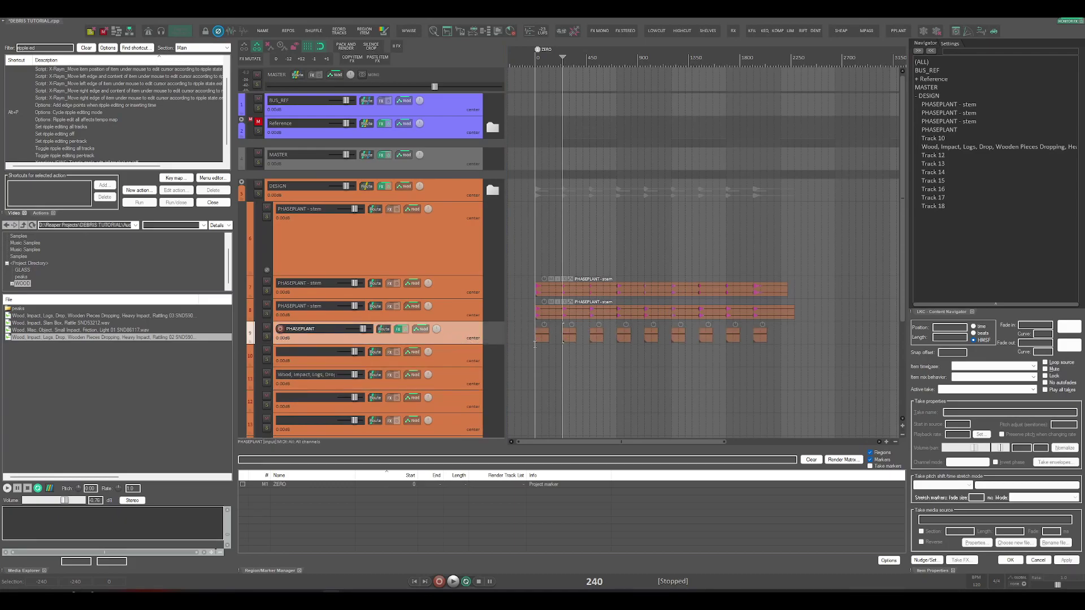
key("ctrl+d")
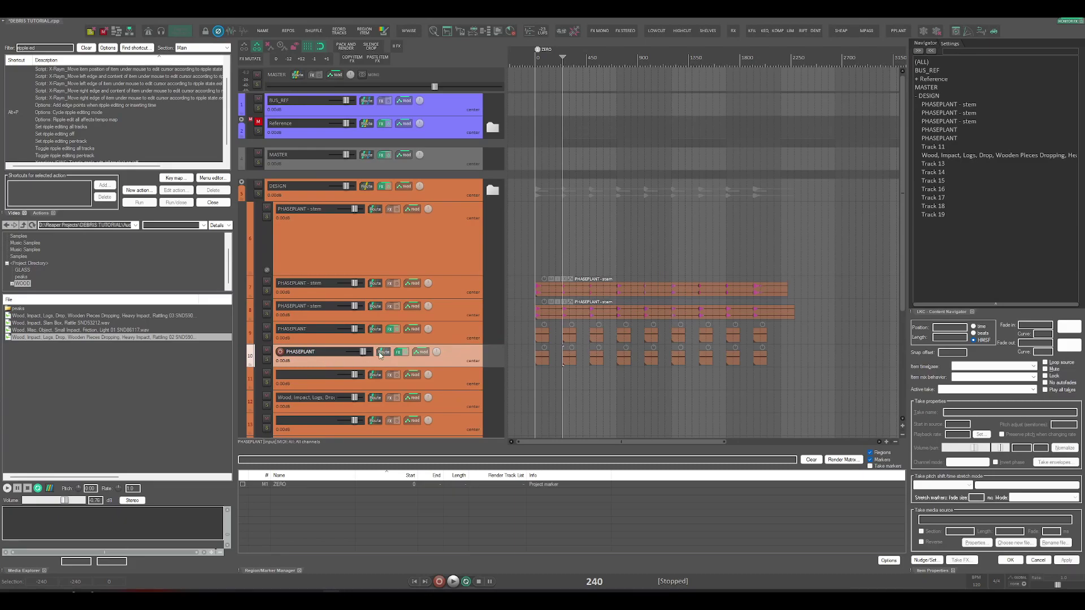
Audition the wood samples and load the Wooden Pieces Dropping, Heavy Impact, Rattling 03 file into the duplicate track's Phase Plant granulator.
left_click(399, 352)
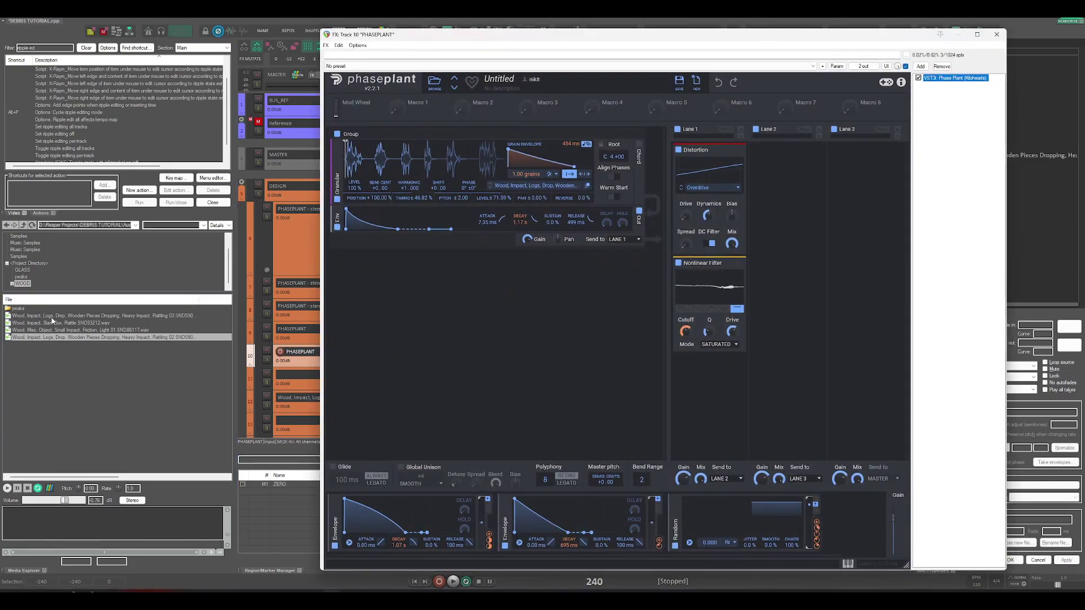
left_click(85, 324)
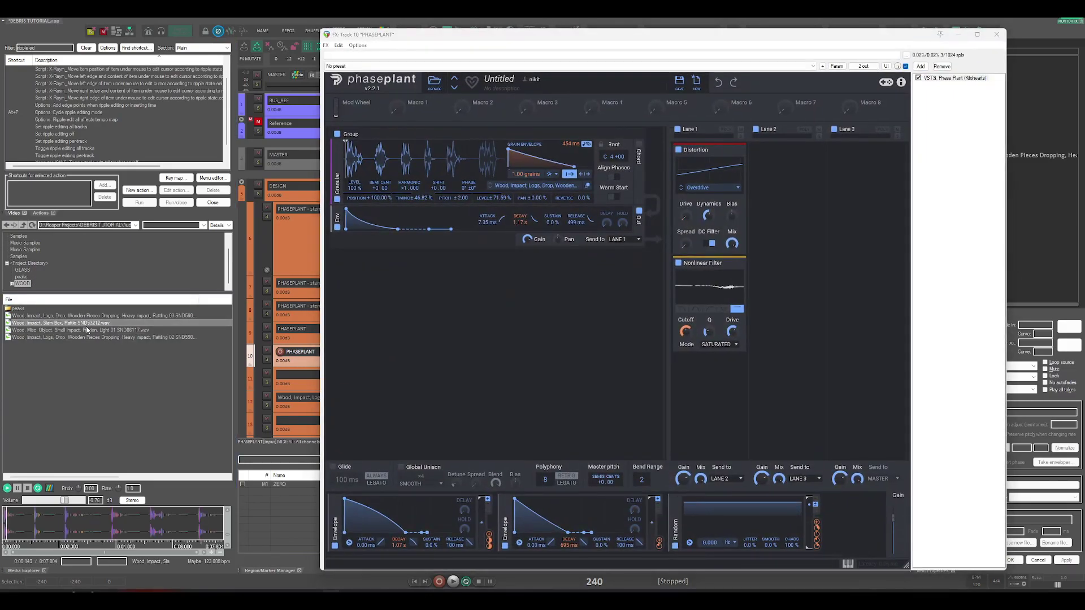
left_click(82, 316)
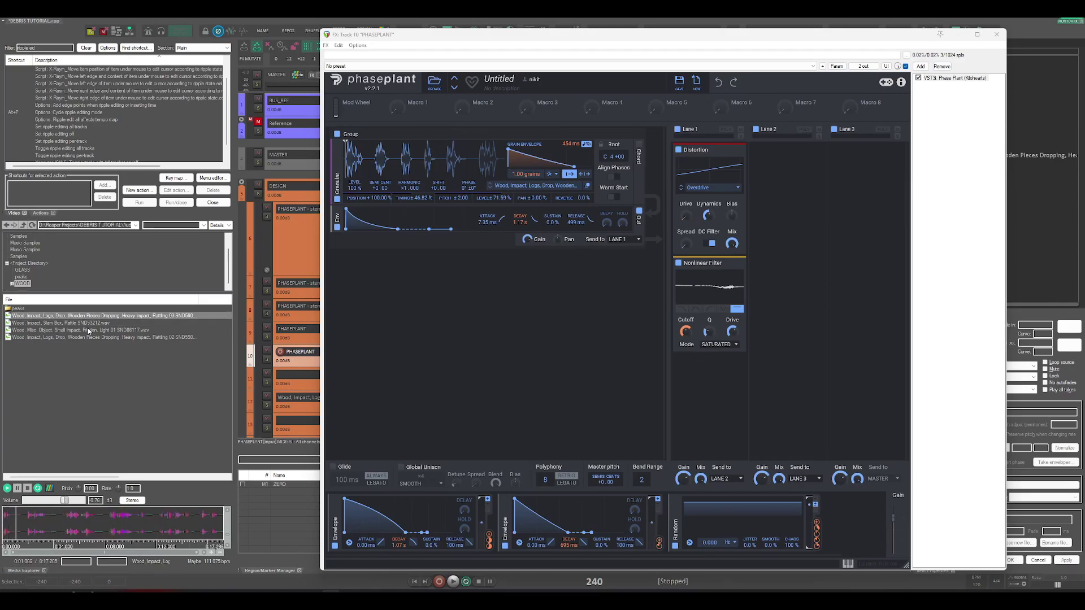
left_click_drag(93, 318, 362, 155)
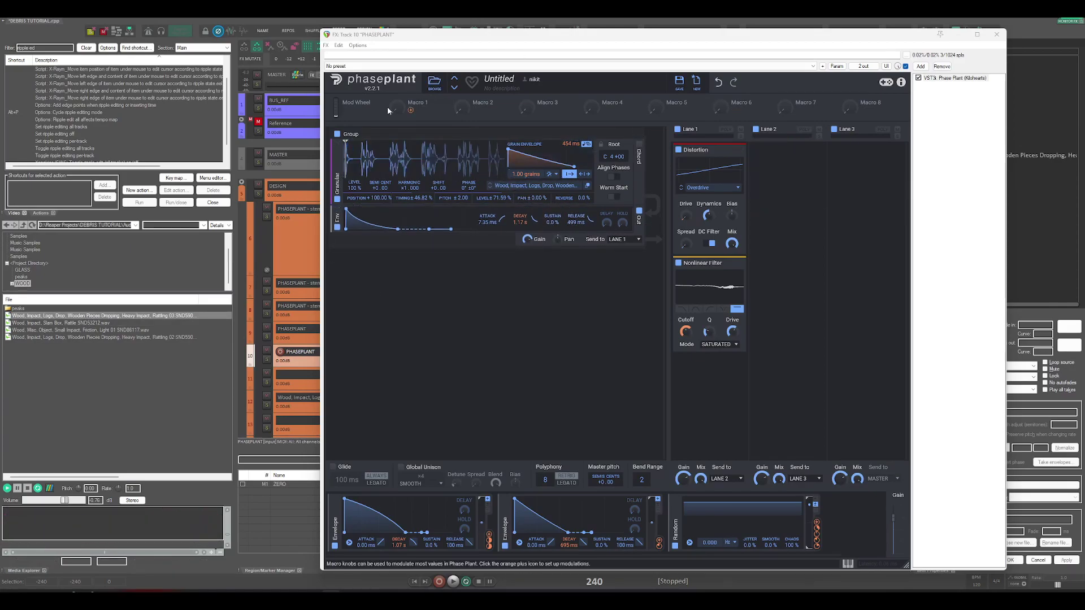
Move the Phase Plant window aside, solo both PHASEPLANT instrument tracks, and play them together.
left_click_drag(413, 42, 769, 68)
left_click(267, 360)
left_click(267, 337)
left_click(533, 339)
key("space")
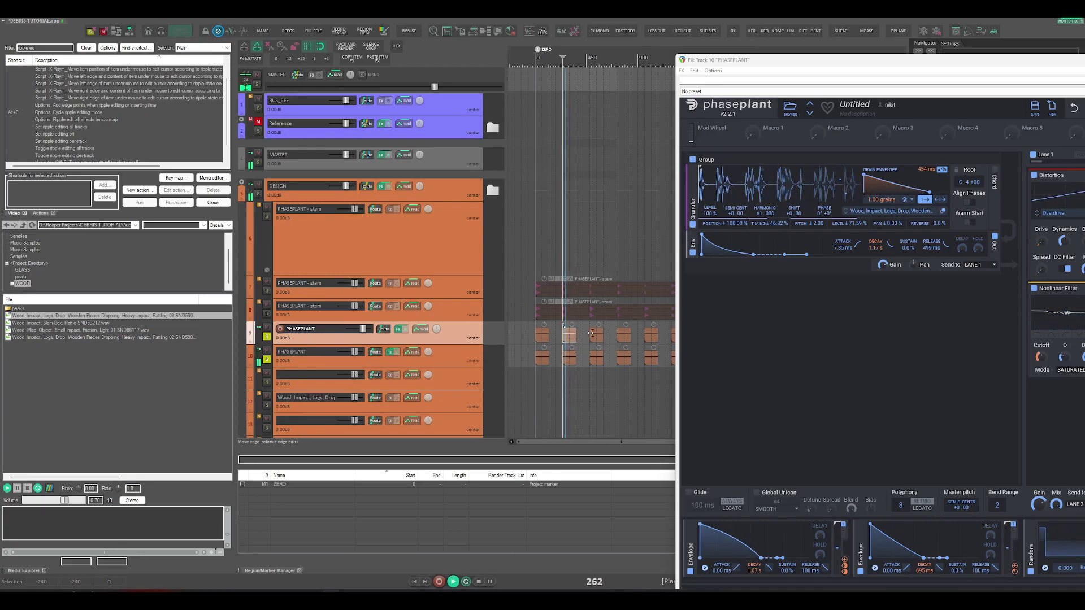
Compare playback with the duplicate PHASEPLANT track's solo off and on, and listen to further items on both tracks.
left_click(267, 351)
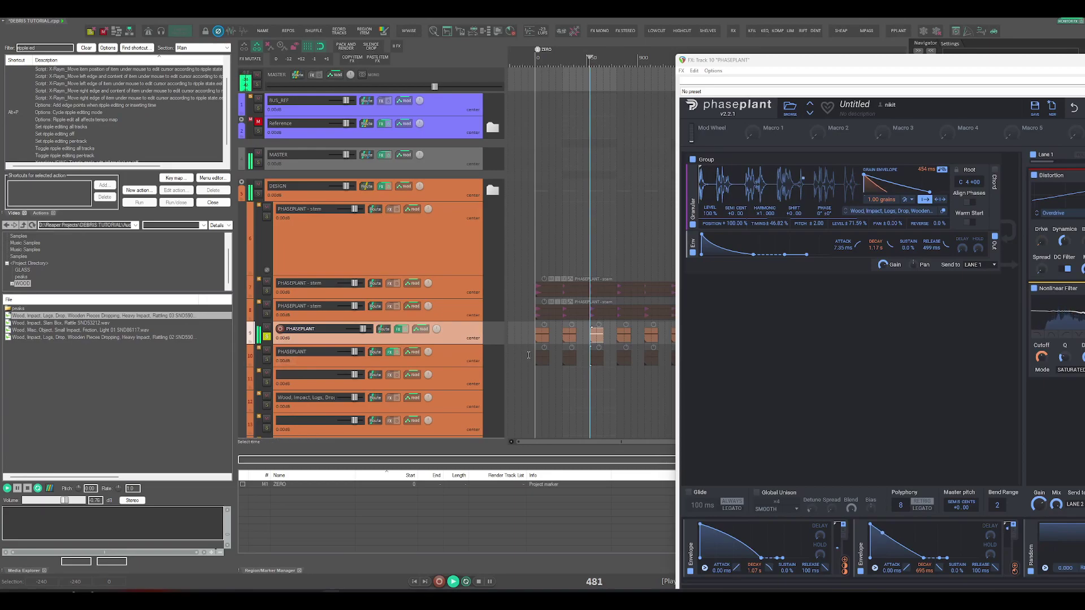
left_click(268, 351)
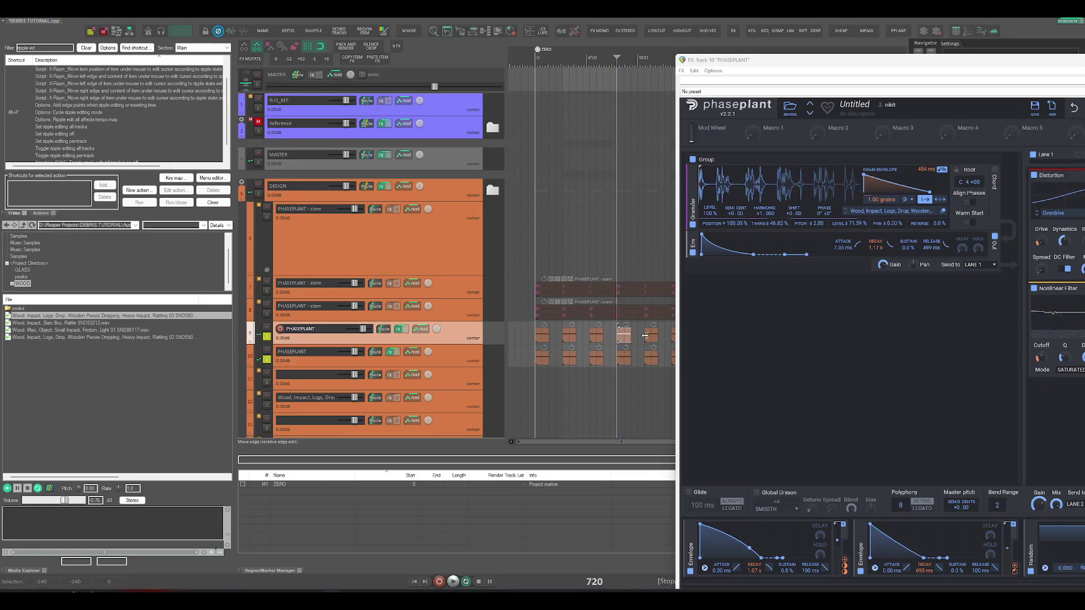
scroll(622, 342, "down", 2)
key("space")
left_click(622, 342)
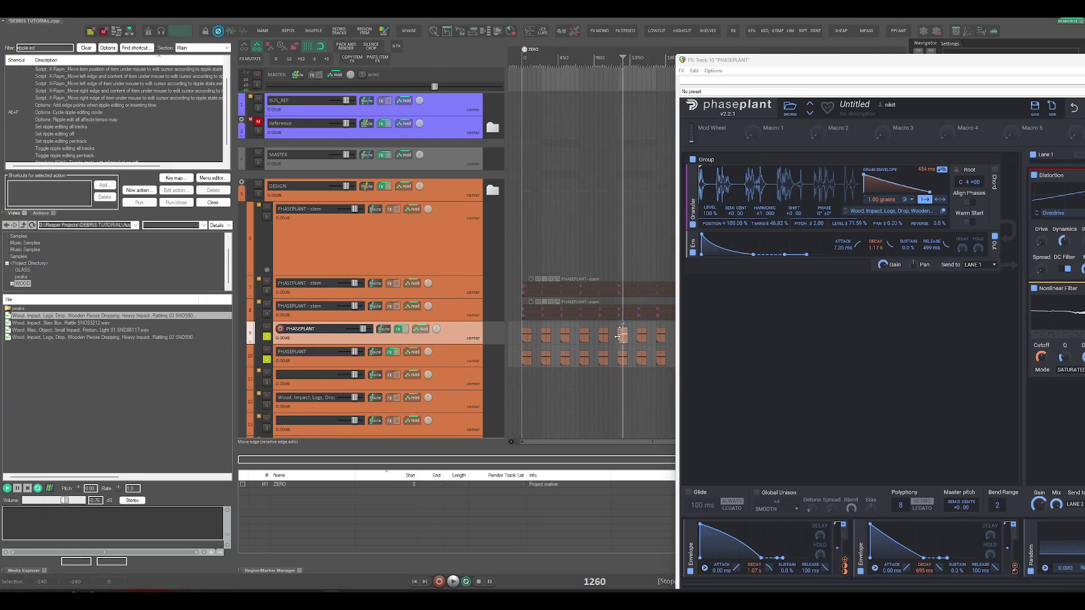
key("space")
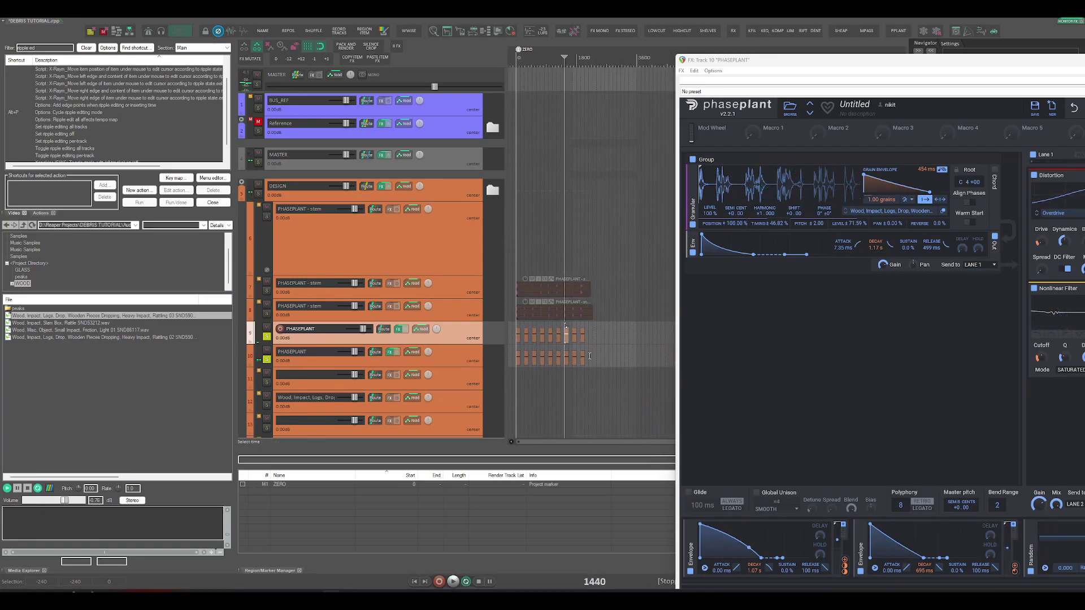
Lower the note in the duplicate PHASEPLANT track's first MIDI item to E3 and close the MIDI editor.
left_click(597, 356)
double_click(518, 357)
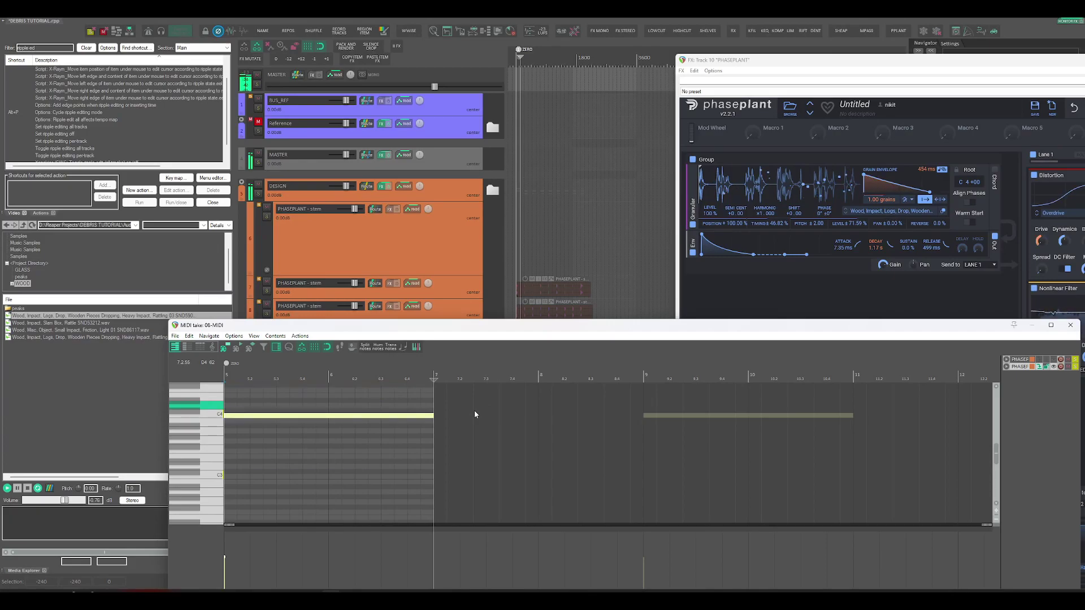
key("ctrl+Down")
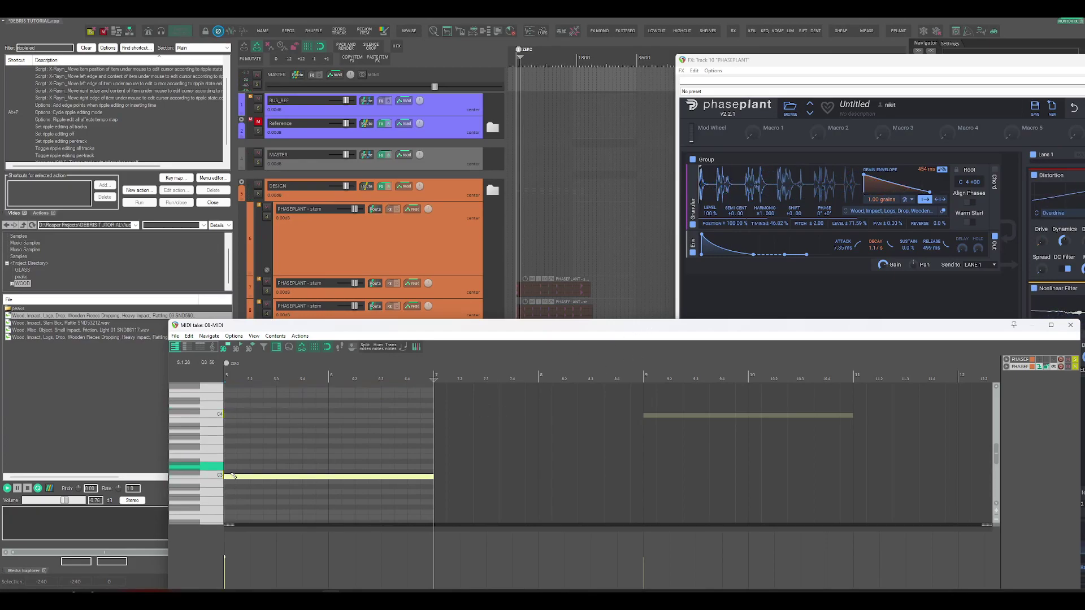
key("Up")
key("Up")
key("Up")
key("Up")
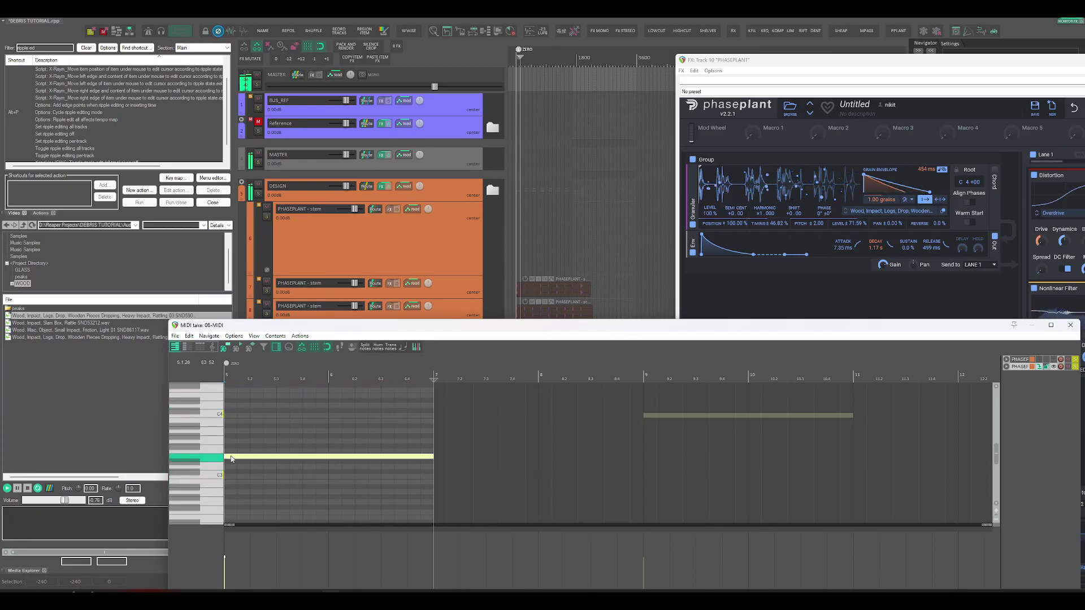
left_click(1070, 325)
Copy the edited first MIDI item along the duplicate PHASEPLANT track, undo the last item edit, and play both layers together.
scroll(531, 346, "up", 4)
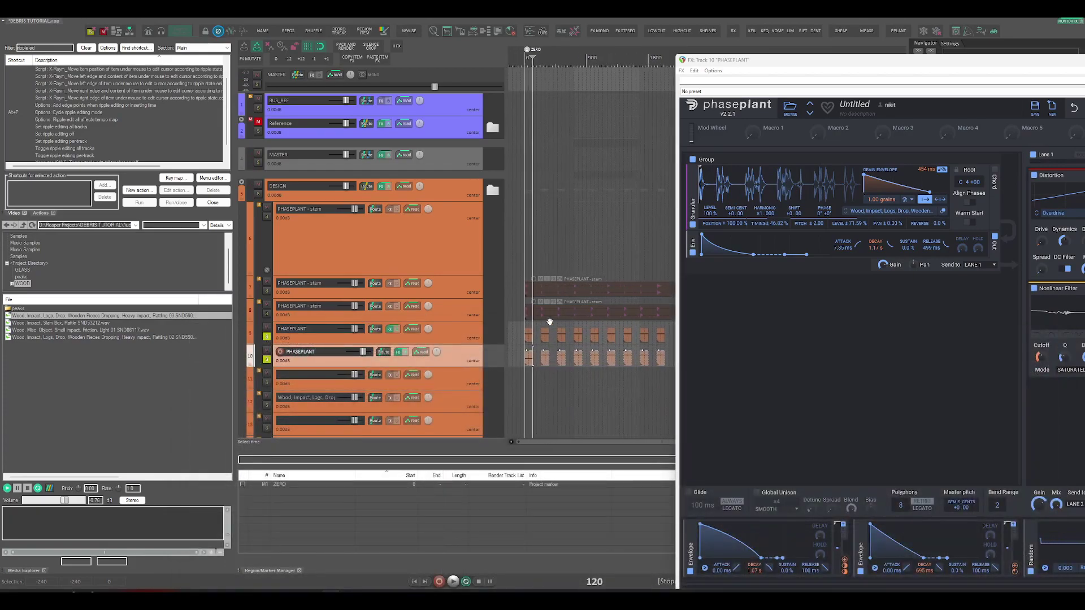
left_click_drag(531, 359, 566, 362)
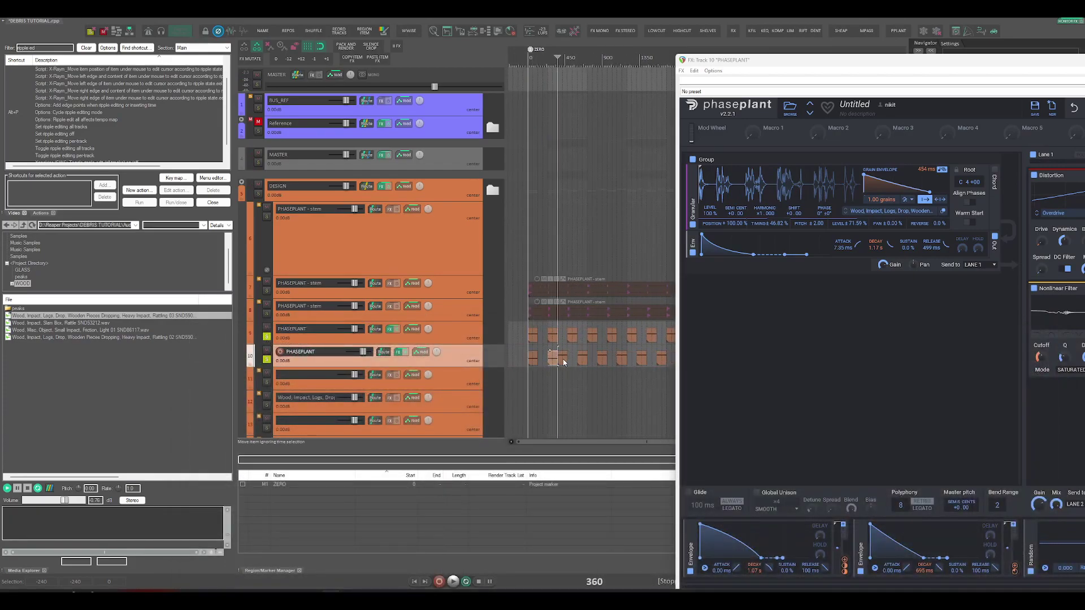
left_click(566, 359)
key("ctrl+z")
scroll(568, 360, "down", 3)
key("space")
key("space")
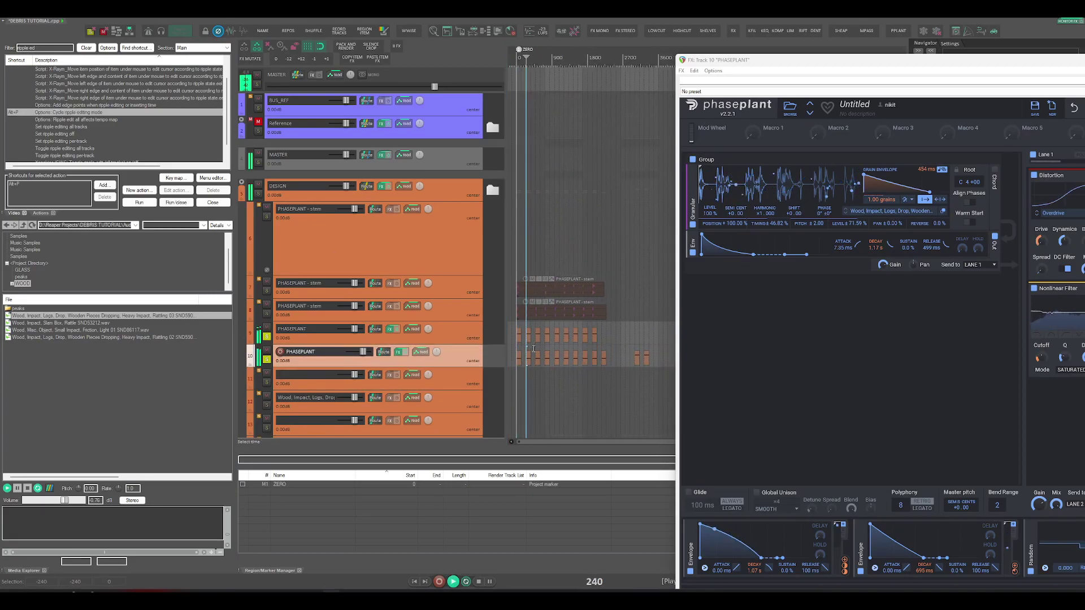
Set the grain envelope length to 268 ms in the duplicate PHASEPLANT track's Phase Plant and play both layers from the first item.
left_click(399, 352)
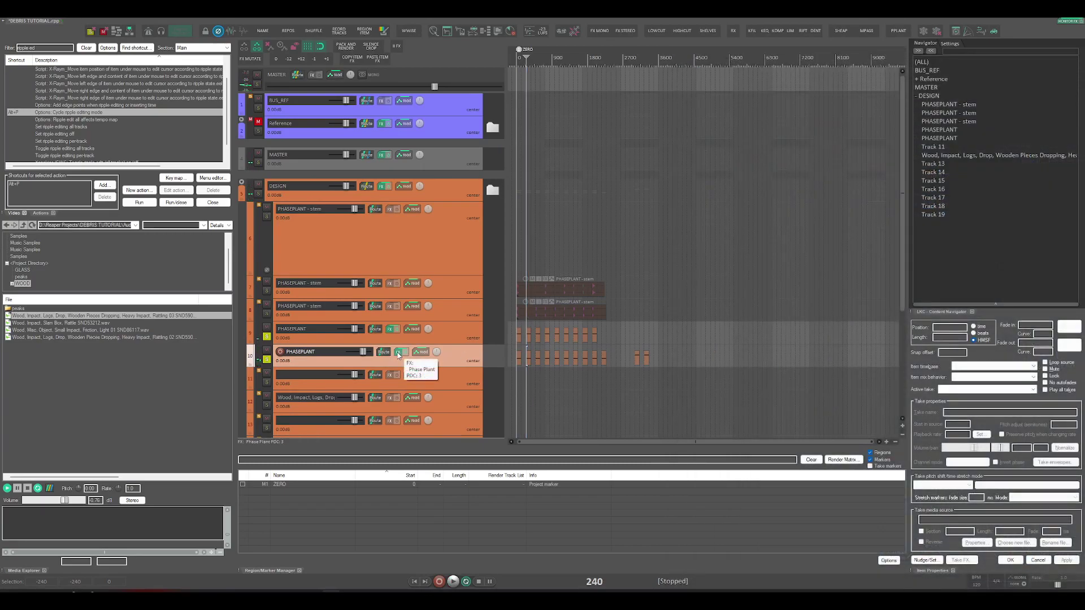
left_click(399, 353)
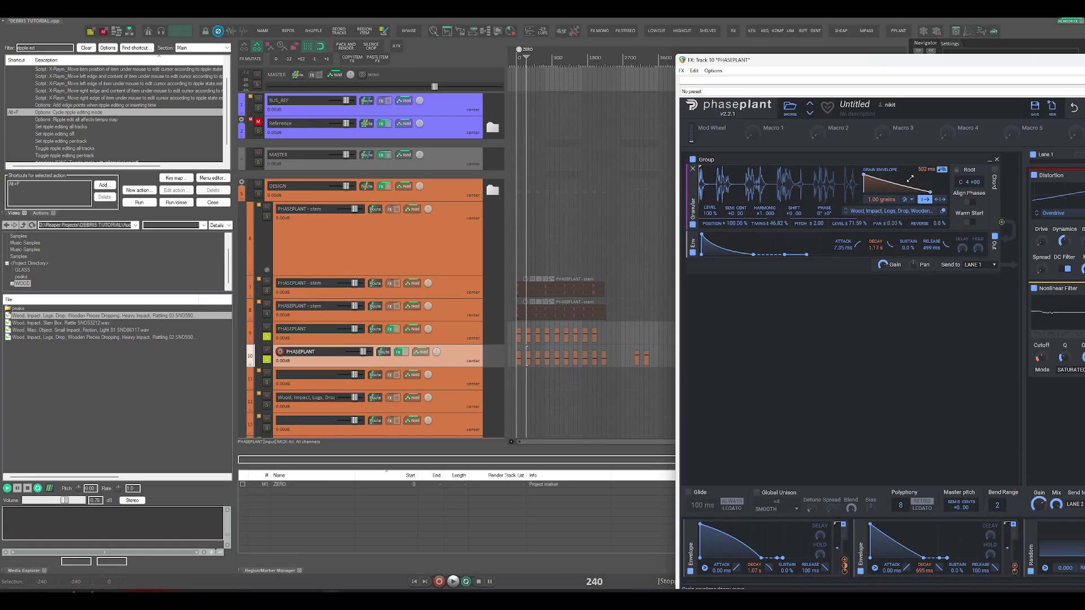
left_click(515, 336)
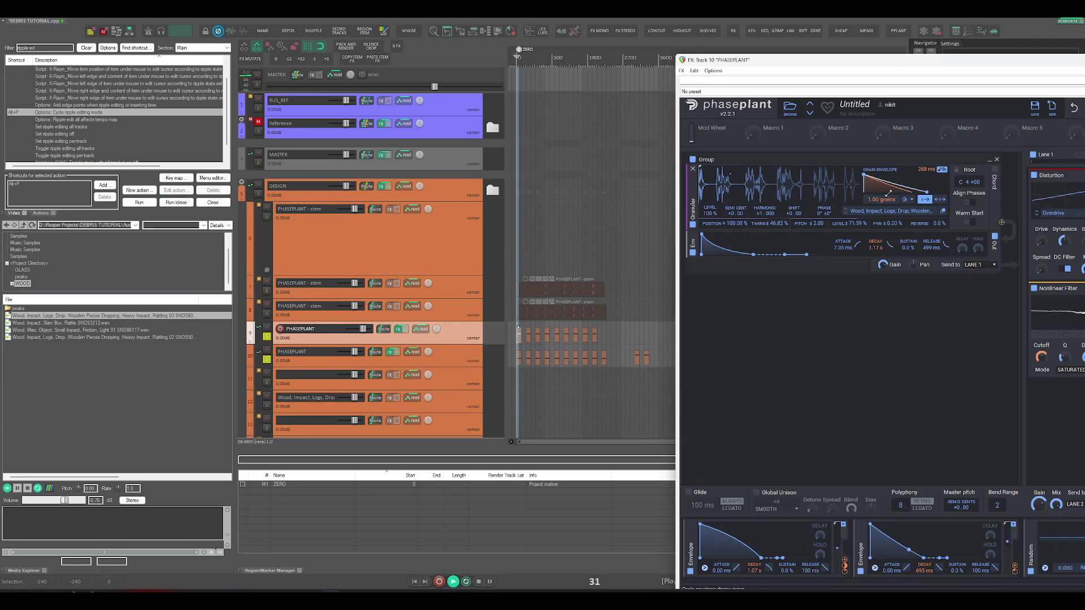
key("space")
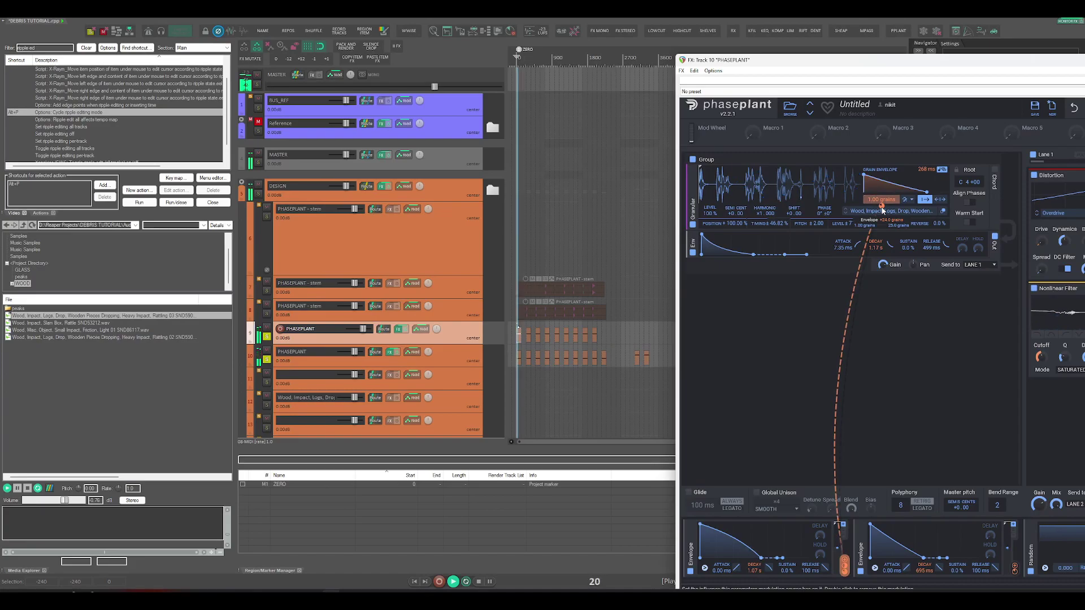
Play both wood layers from the second item and from further items along the timeline.
left_click(538, 348)
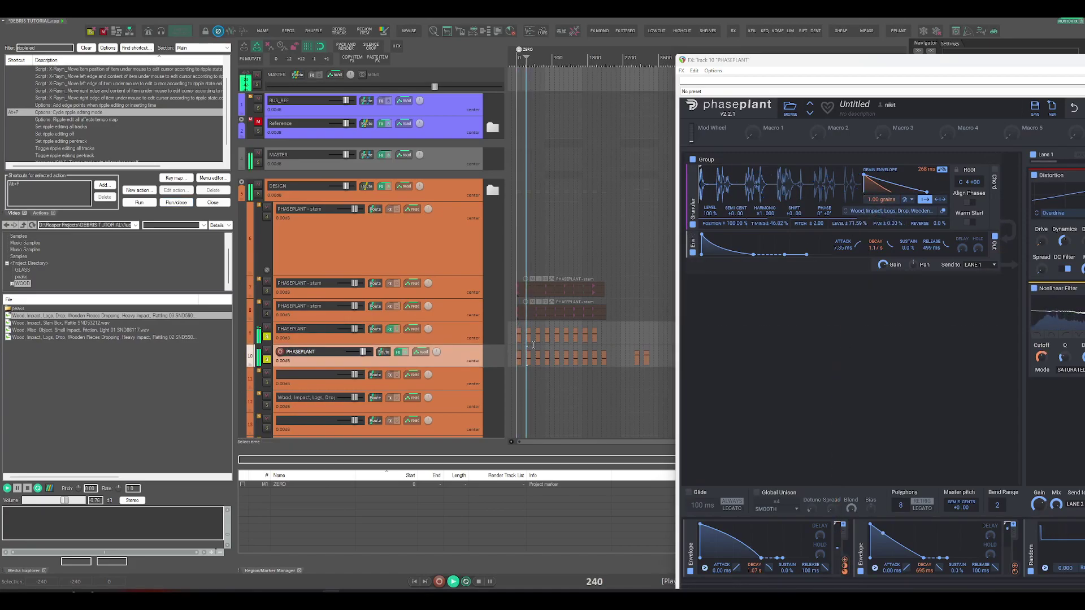
key("space")
key("space")
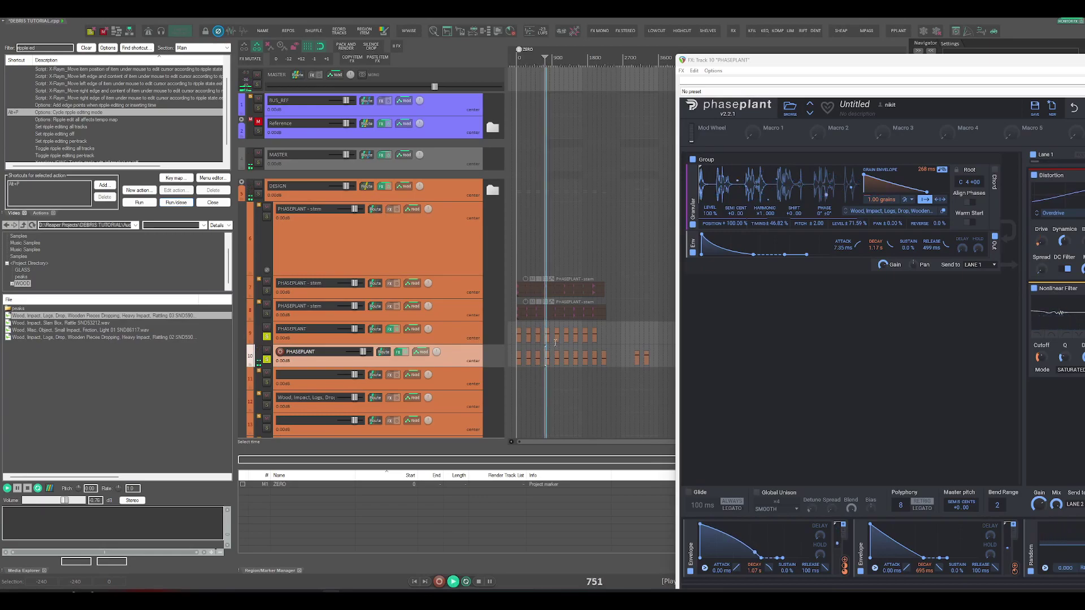
left_click(555, 342)
key("space")
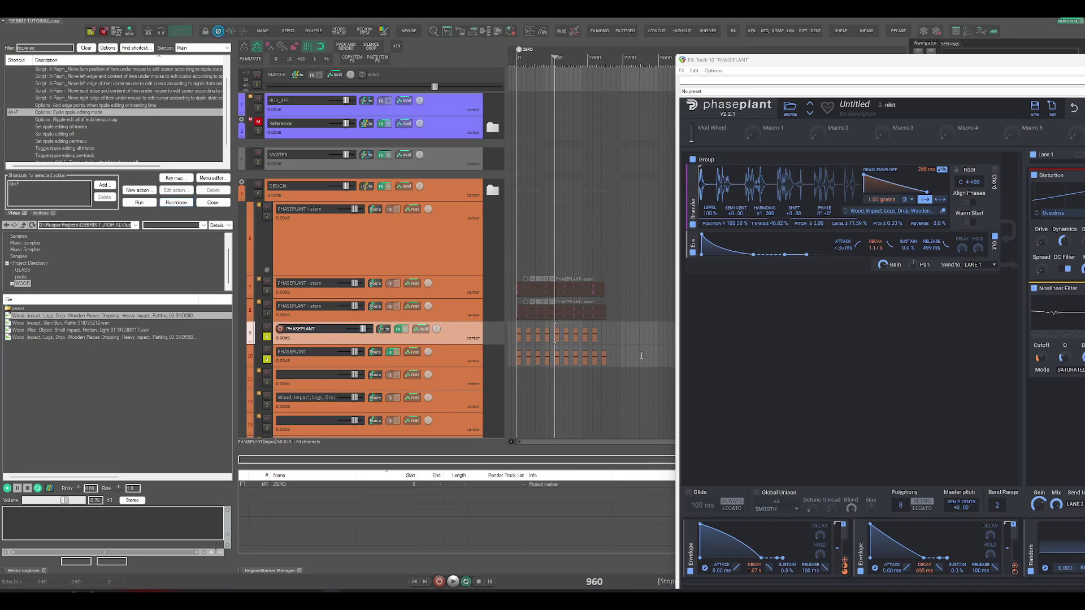
Duplicate the lower PHASEPLANT track as a third layer and preview the glass debris samples in the project's GLASS folder.
left_click(441, 359)
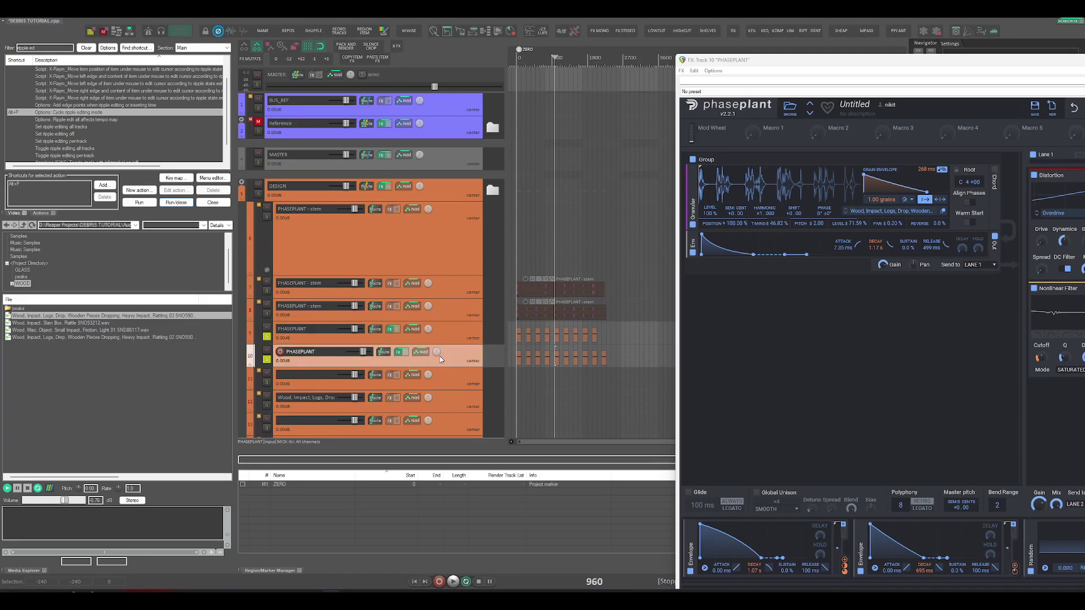
key("ctrl+alt+d")
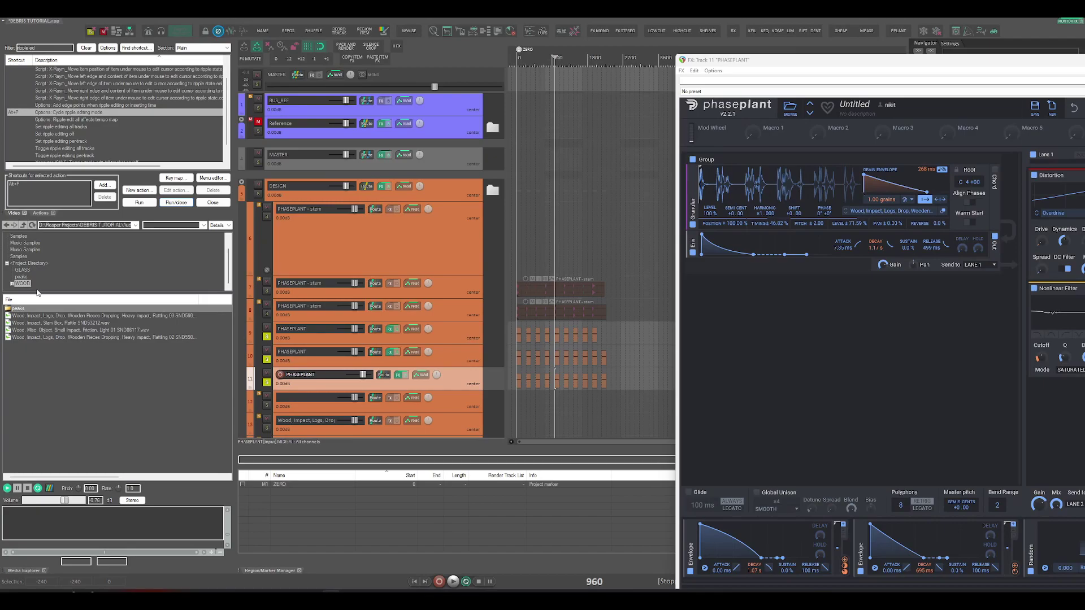
scroll(226, 276, "up", 1)
left_click(23, 270)
left_click(65, 330)
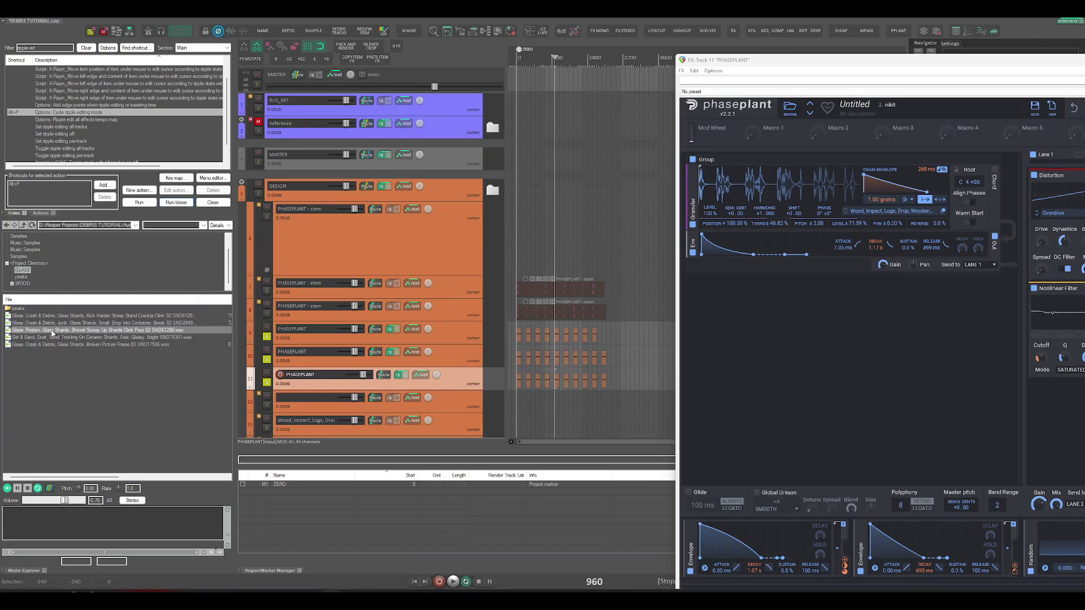
left_click(82, 323)
left_click(90, 316)
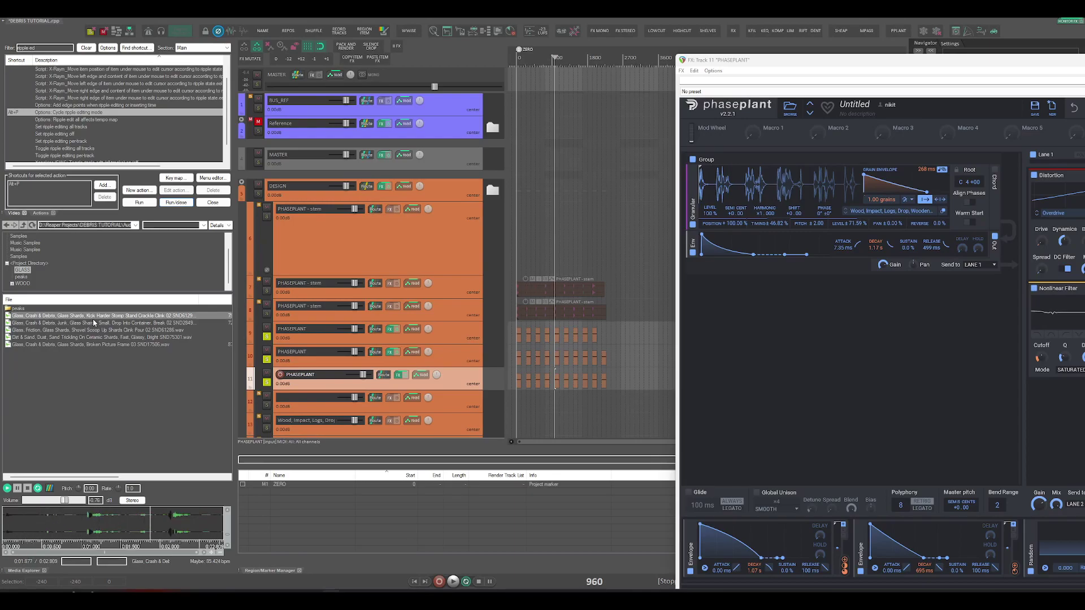
Load the "Glass Shards, Kick Harder Stomp Stand Crackle Clink 02" sample into the third layer's Phase Plant granular generator.
left_click(414, 381)
left_click(401, 375)
left_click_drag(89, 315, 736, 269)
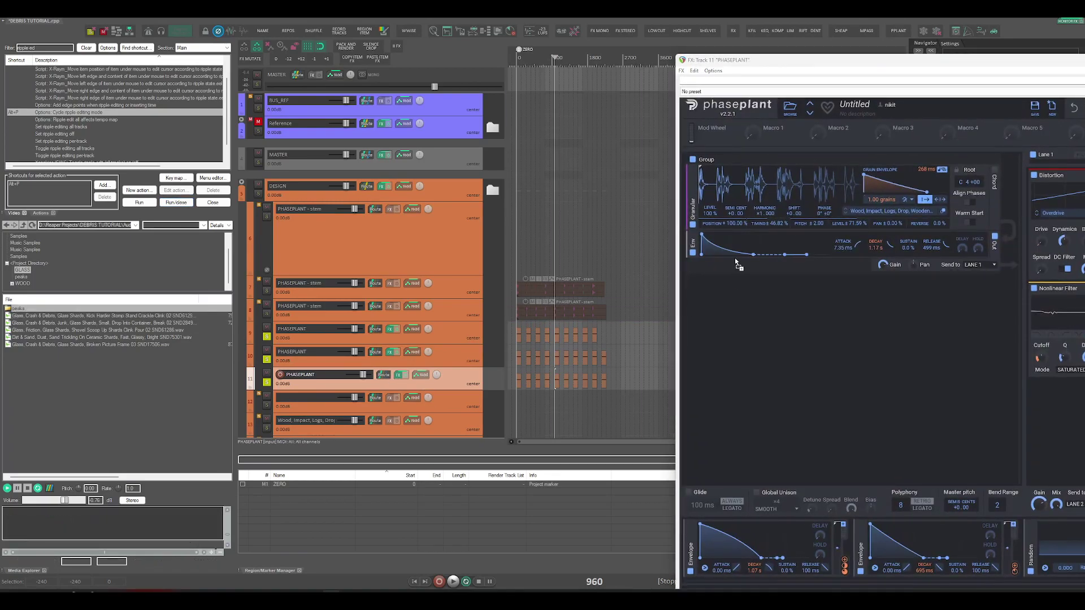
left_click_drag(742, 198, 725, 229)
left_click(564, 322)
left_click_drag(87, 317, 743, 205)
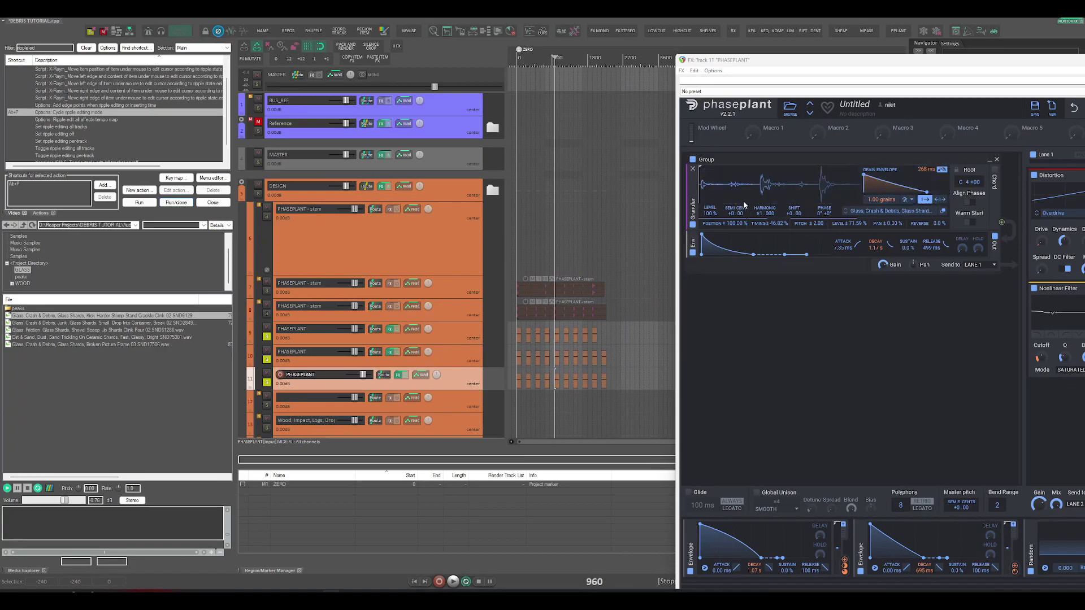
Set the third layer's granular generator to 9.06 grains and listen to the combined layers on several items.
left_click(515, 371)
key("space")
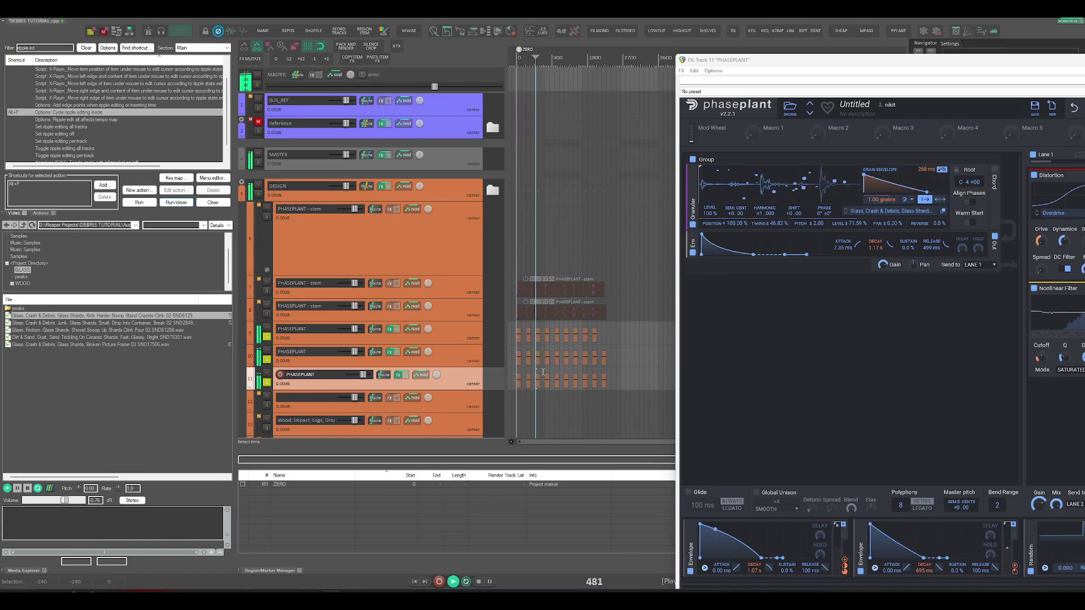
key("space")
left_click_drag(881, 200, 881, 173)
key("space")
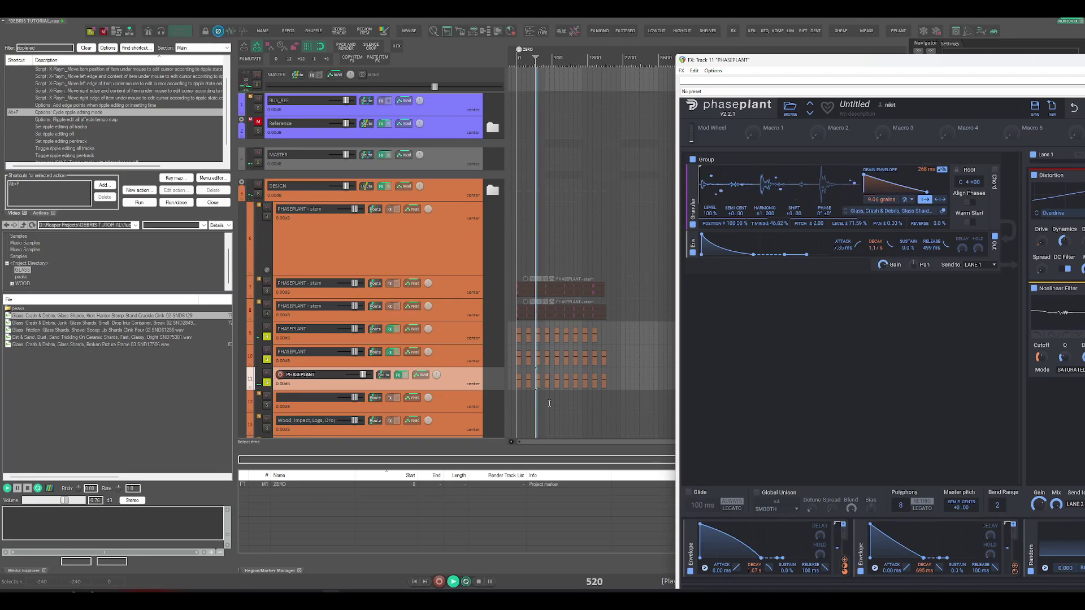
left_click(550, 403)
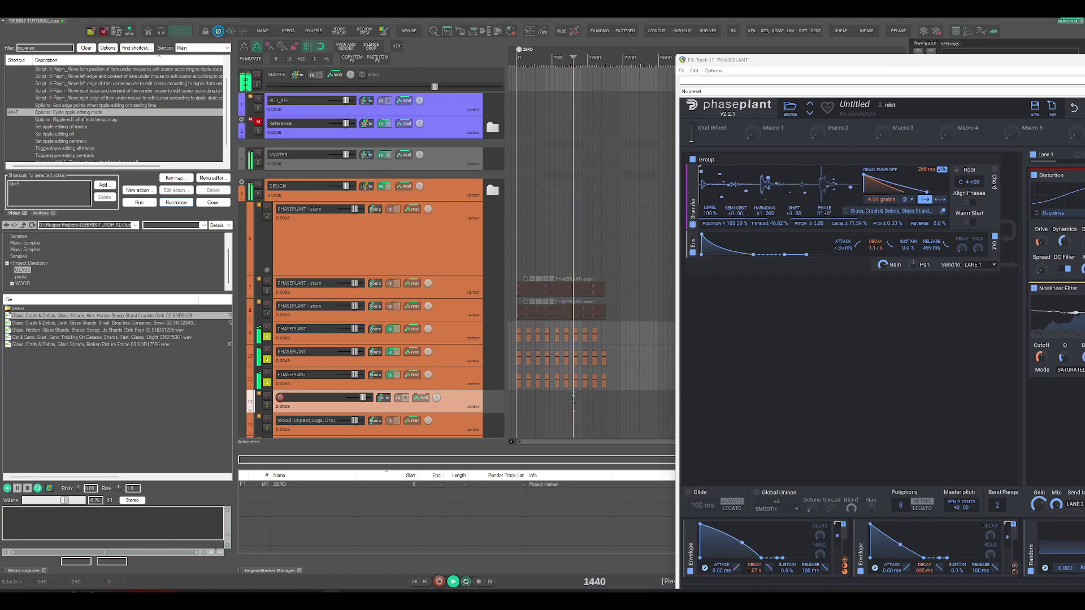
key("space")
Duplicate the glass track as a fourth layer and load the "Shovel Scoop Up Shards Clink Pour 02" sample into its granular generator.
left_click(463, 377)
key("ctrl+d")
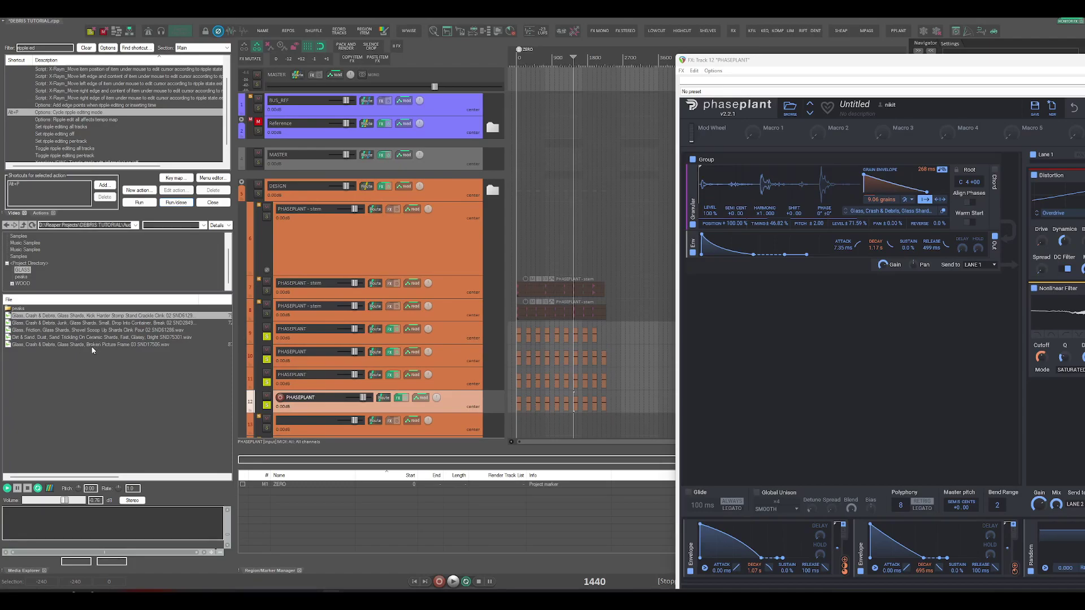
left_click(93, 346)
left_click(103, 331)
left_click_drag(107, 329, 791, 186)
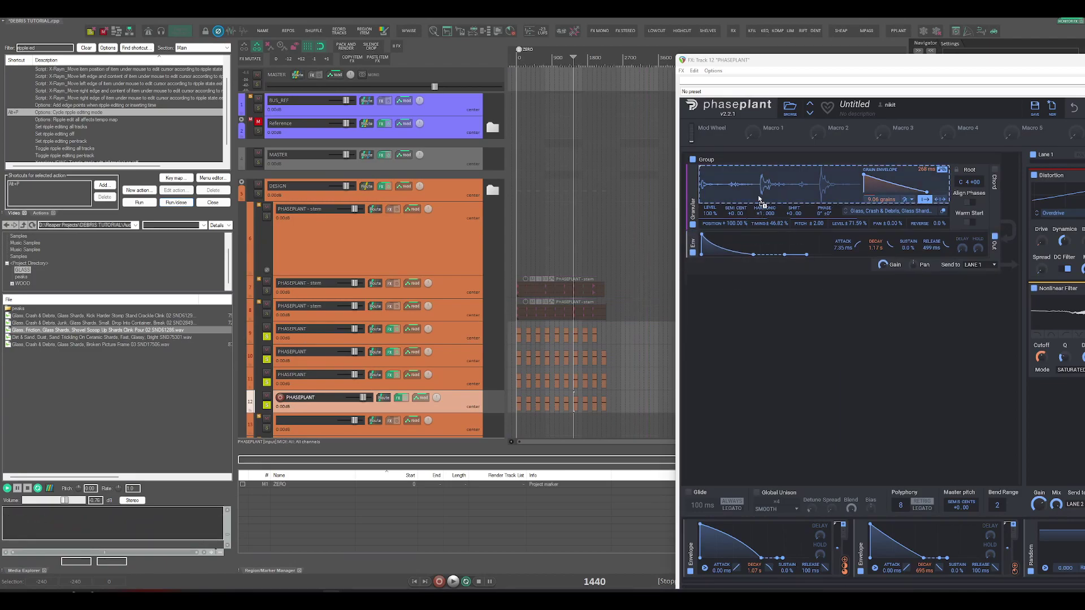
Play all four PHASEPLANT layers together from the start and from the following items.
left_click(516, 416)
key("space")
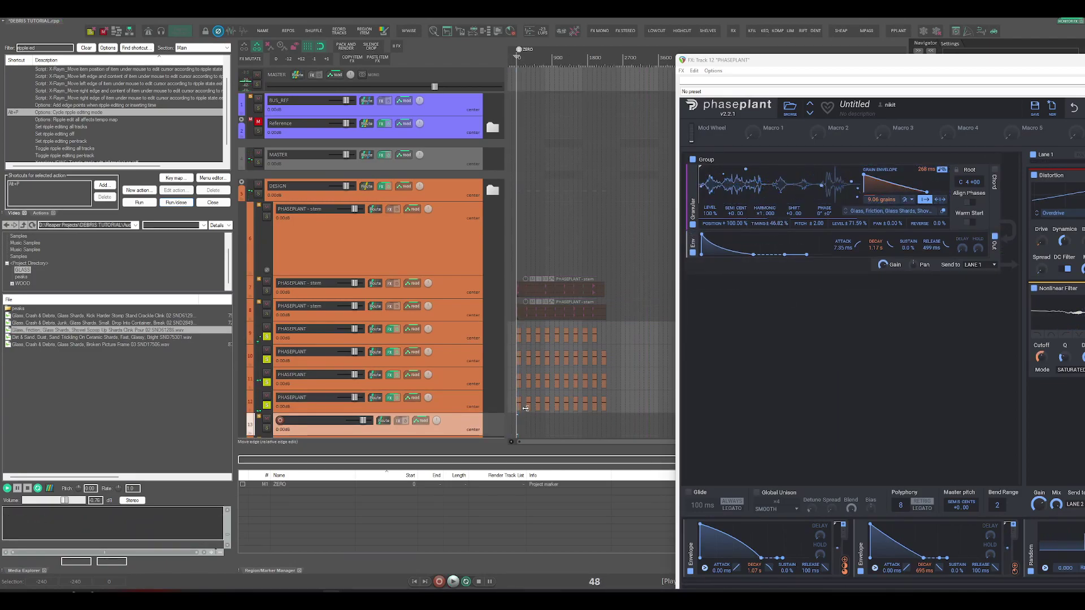
left_click(525, 408)
key("space")
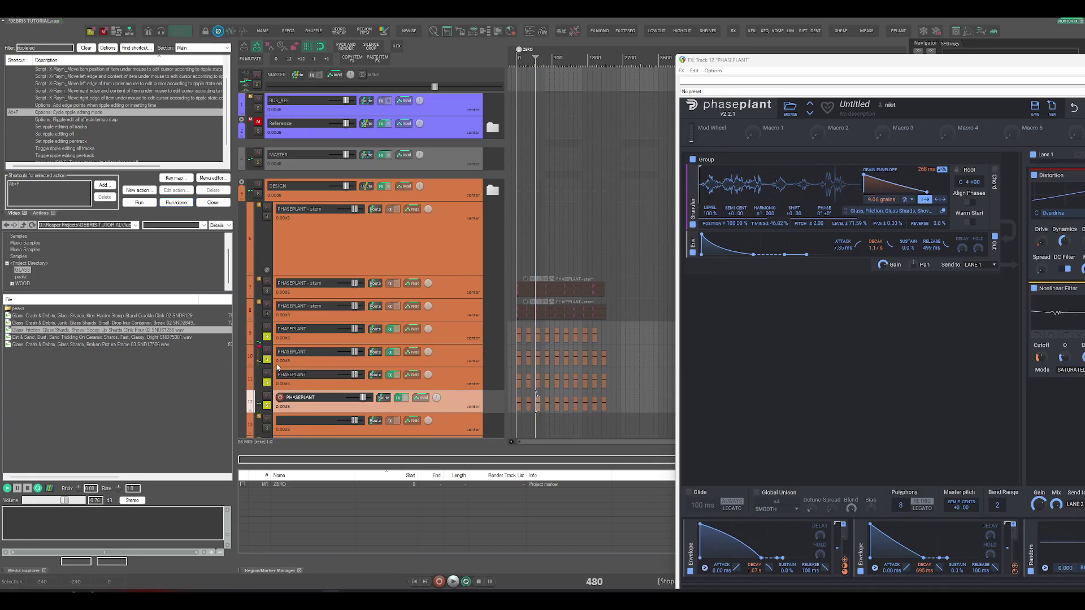
Group the four PHASEPLANT instrument tracks in a new yellow folder track and close the effect browser without adding anything.
left_click(391, 352)
key("Up")
key("Up")
key("Up")
left_click(460, 401, "shift")
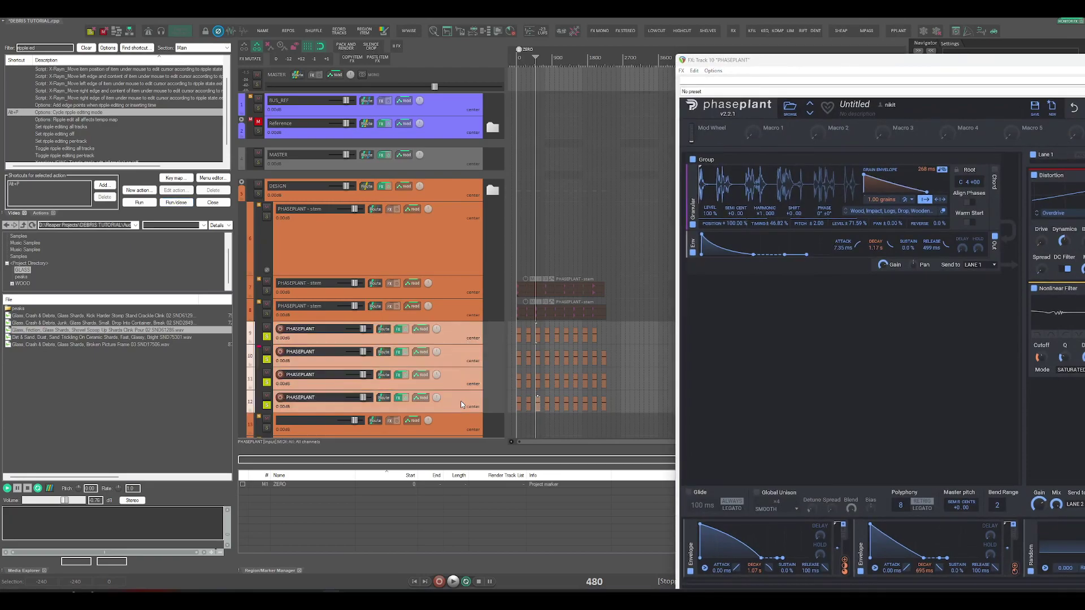
key("f")
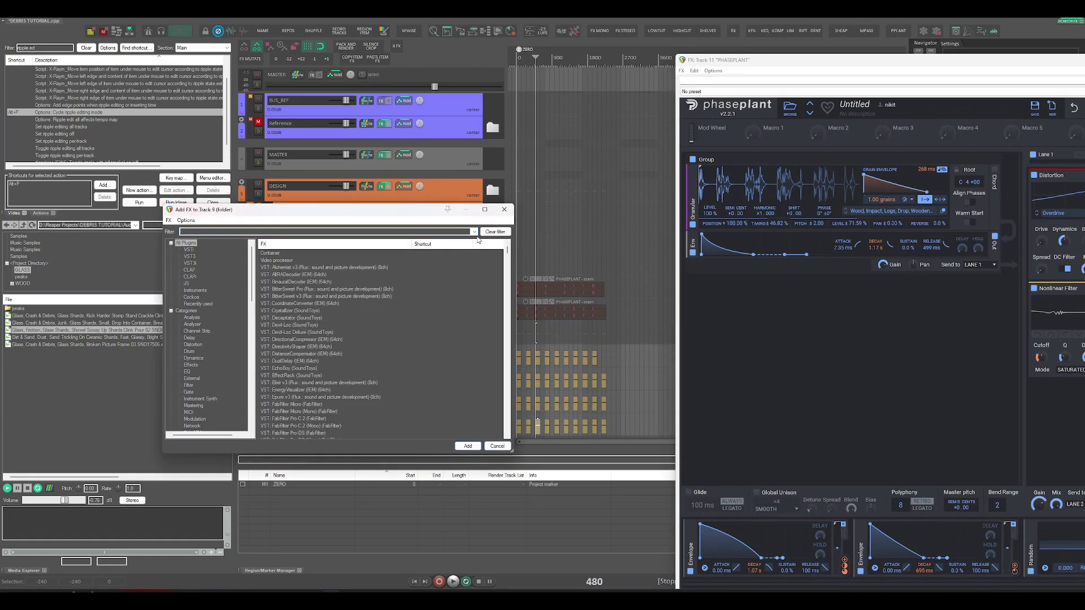
left_click(504, 209)
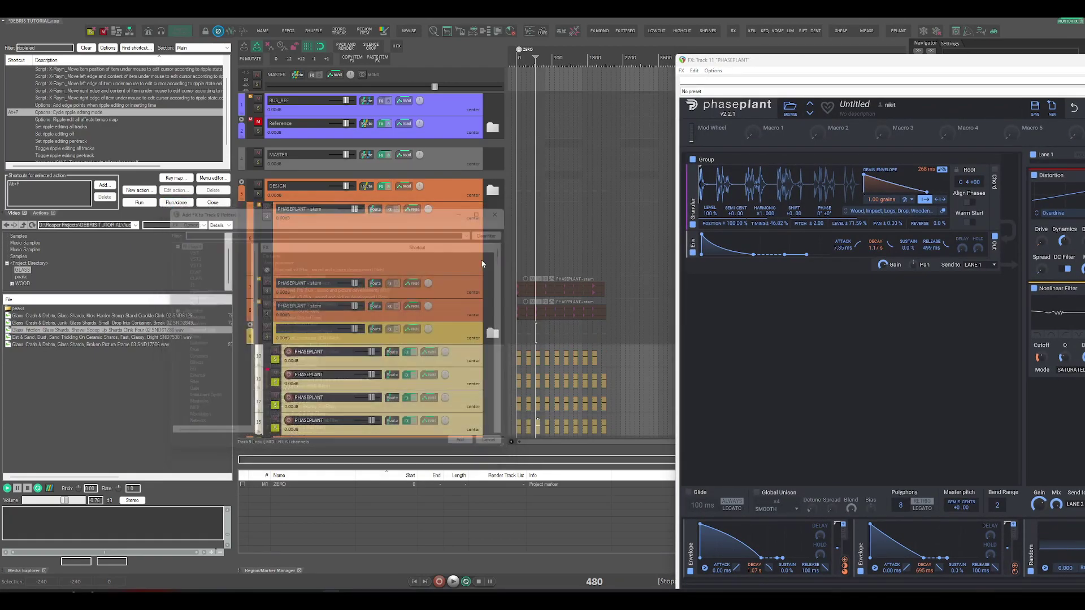
Add FabFilter Pro-Q 3 to the folder track and create a side-only low shelf of -30 dB at about 1100 Hz.
left_click(451, 338)
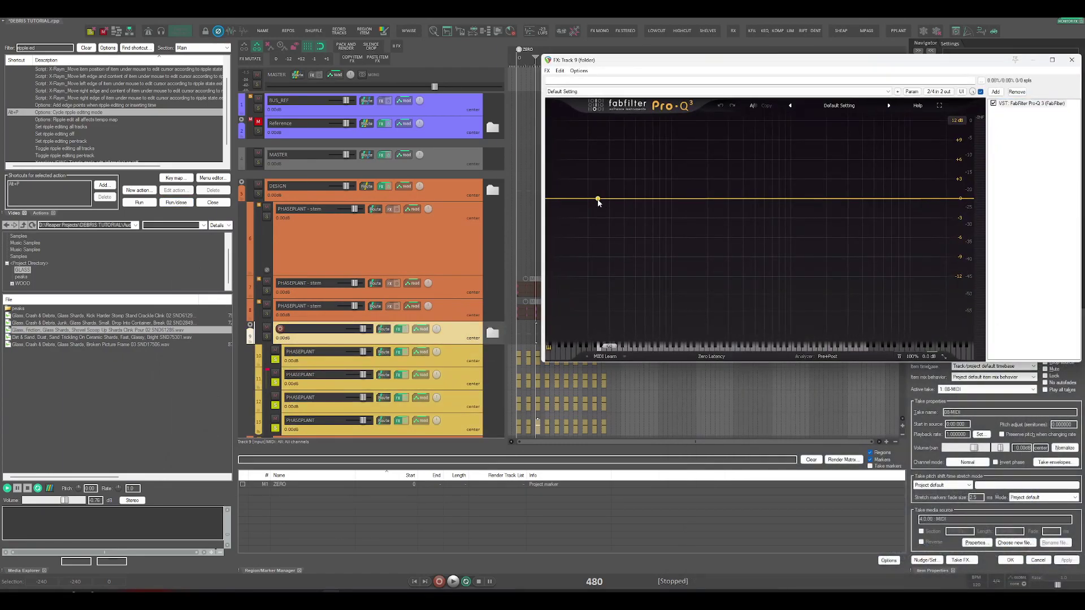
left_click(597, 199)
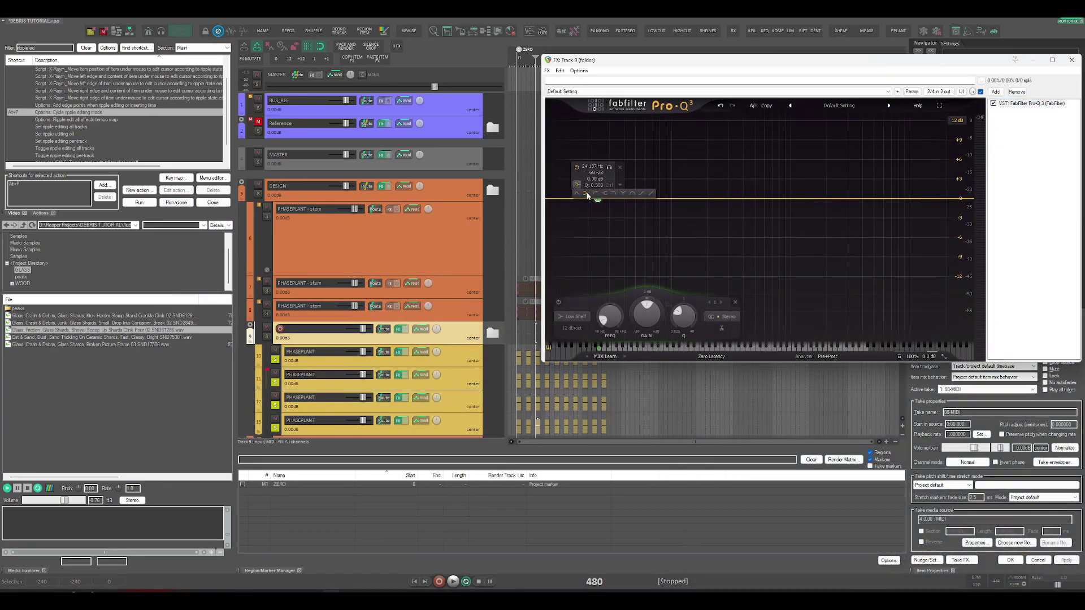
left_click(619, 185)
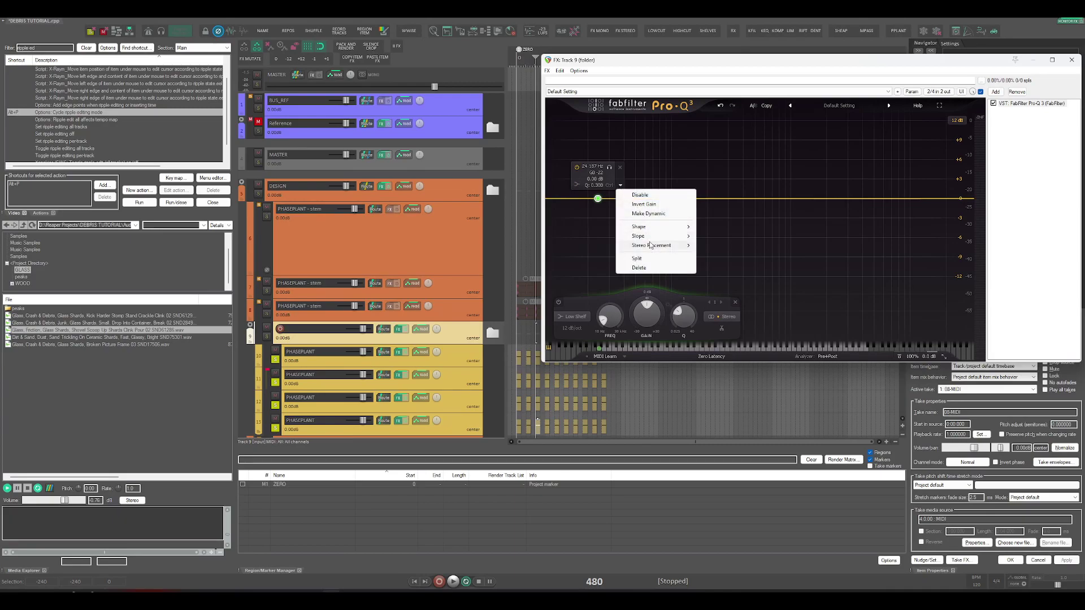
left_click(724, 284)
left_click_drag(598, 199, 794, 418)
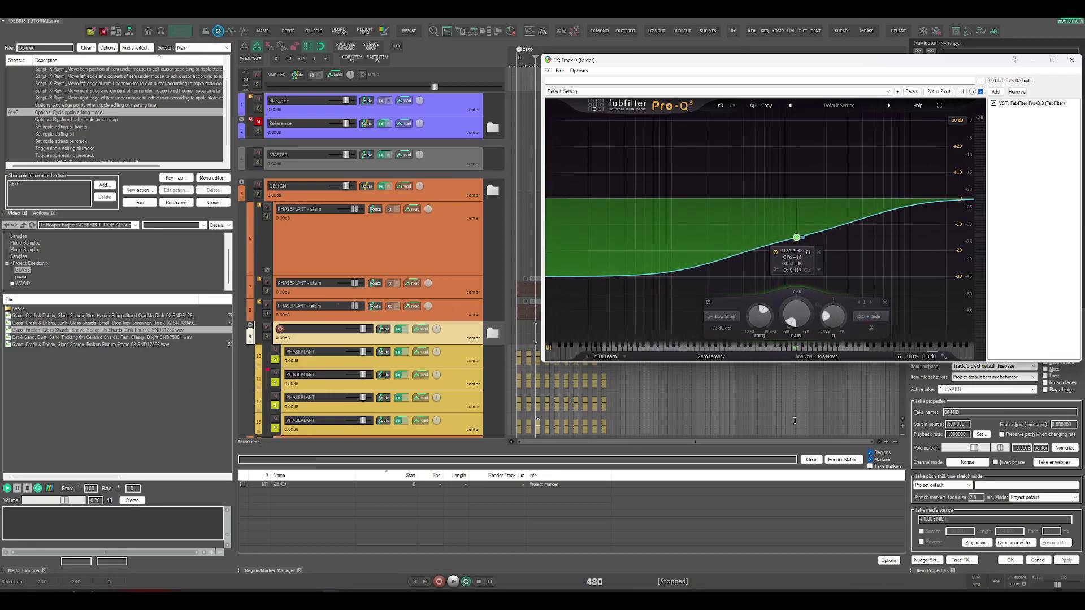
Play the grouped layers and move the side low shelf to about 511 Hz and -29 dB.
left_click(517, 392)
key("space")
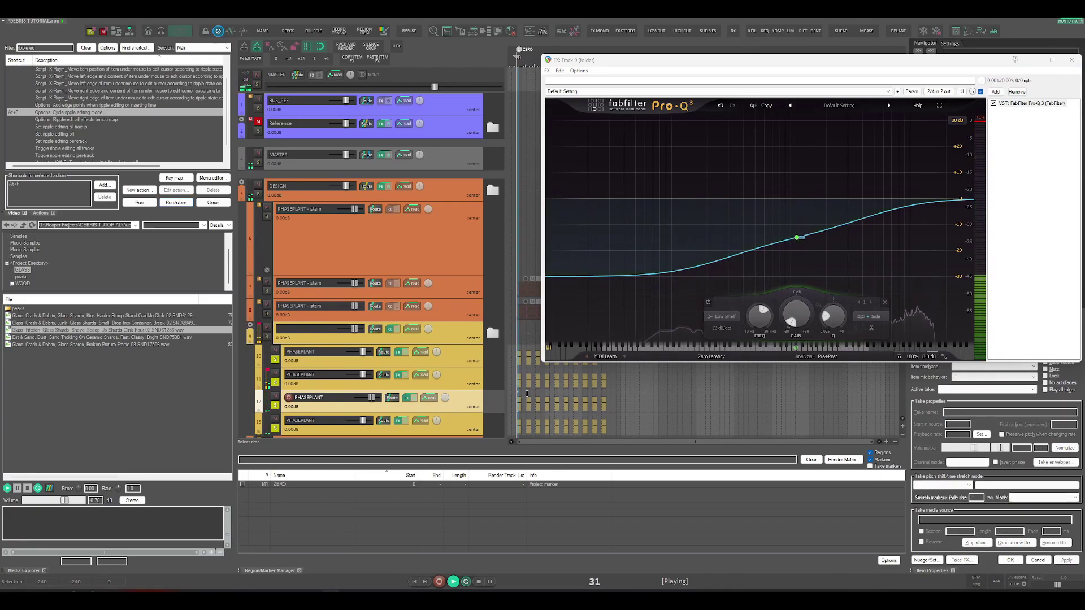
left_click_drag(797, 238, 756, 236)
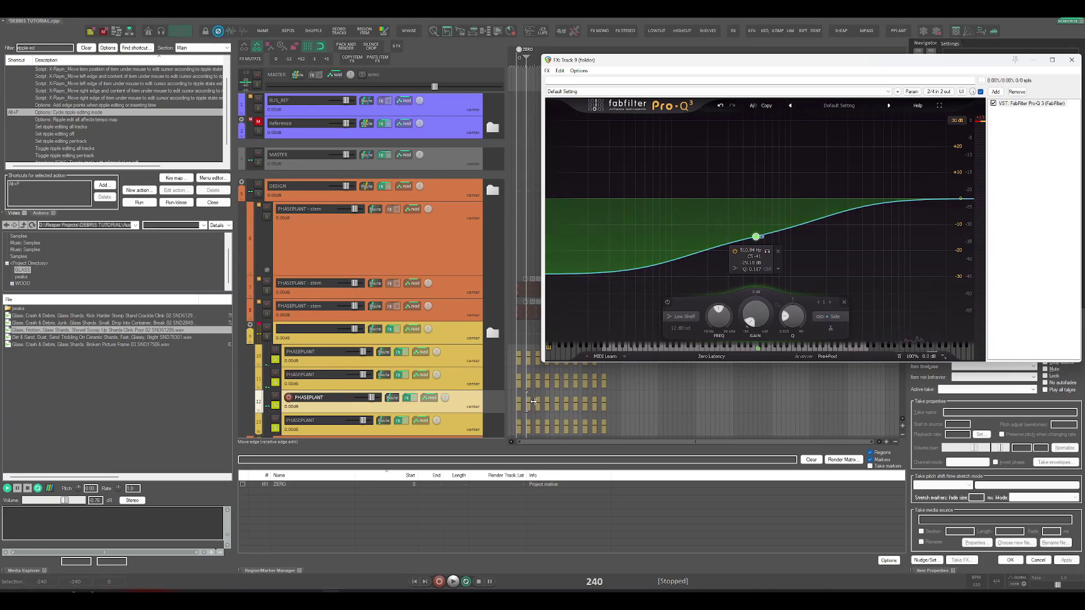
Lower the volume of both glass PHASEPLANT tracks inside the folder while listening to the mix.
left_click(613, 383)
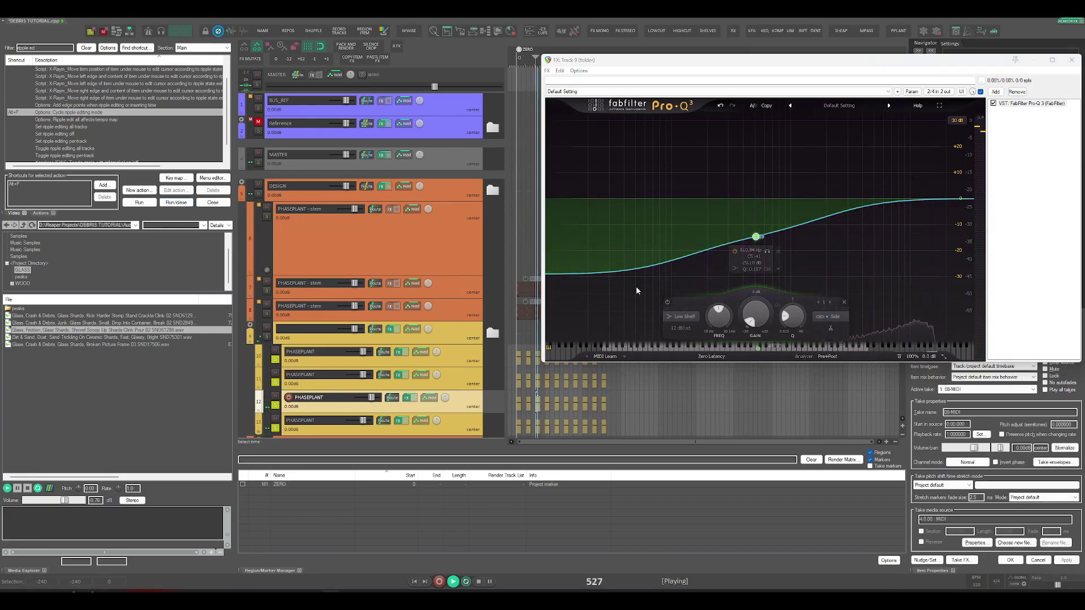
left_click_drag(363, 420, 368, 398)
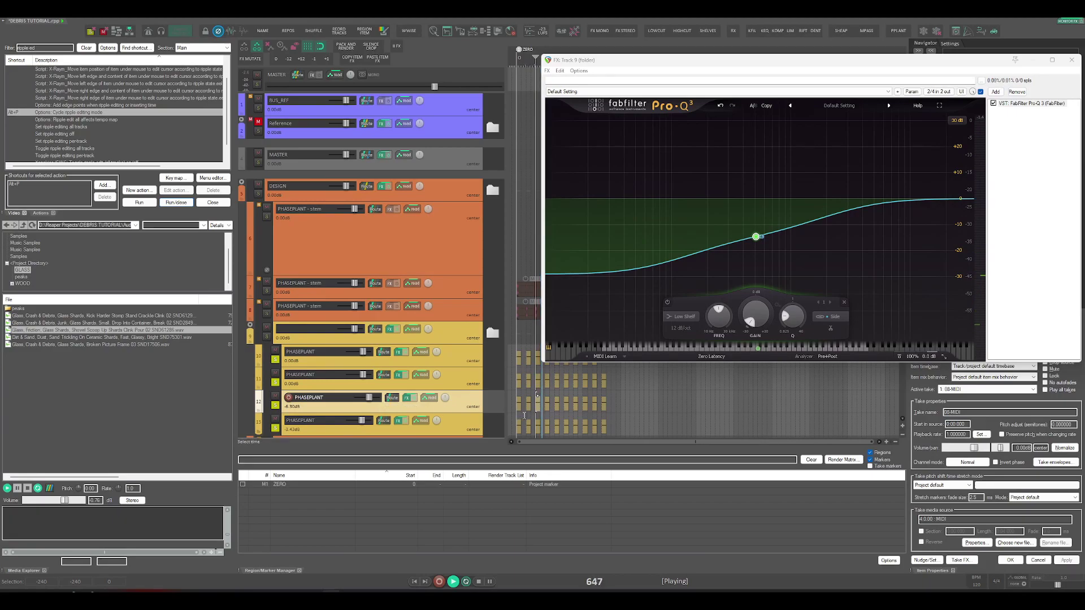
key("space")
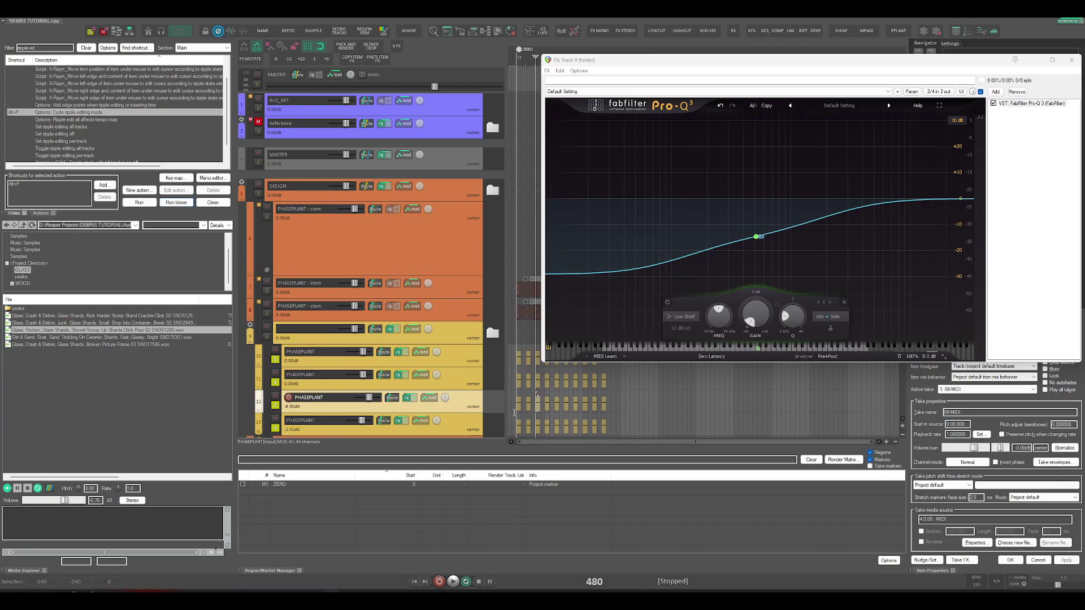
Return to the project start and add the Soundtoys Decapitator after Pro-Q 3 in the folder track's effect chain.
left_click(514, 414)
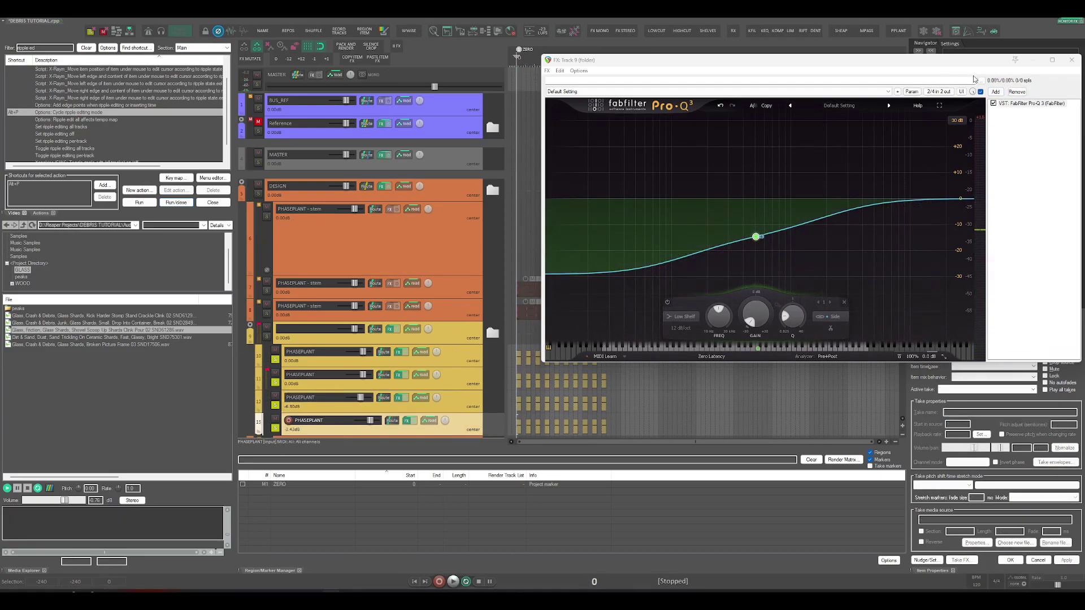
left_click(996, 92)
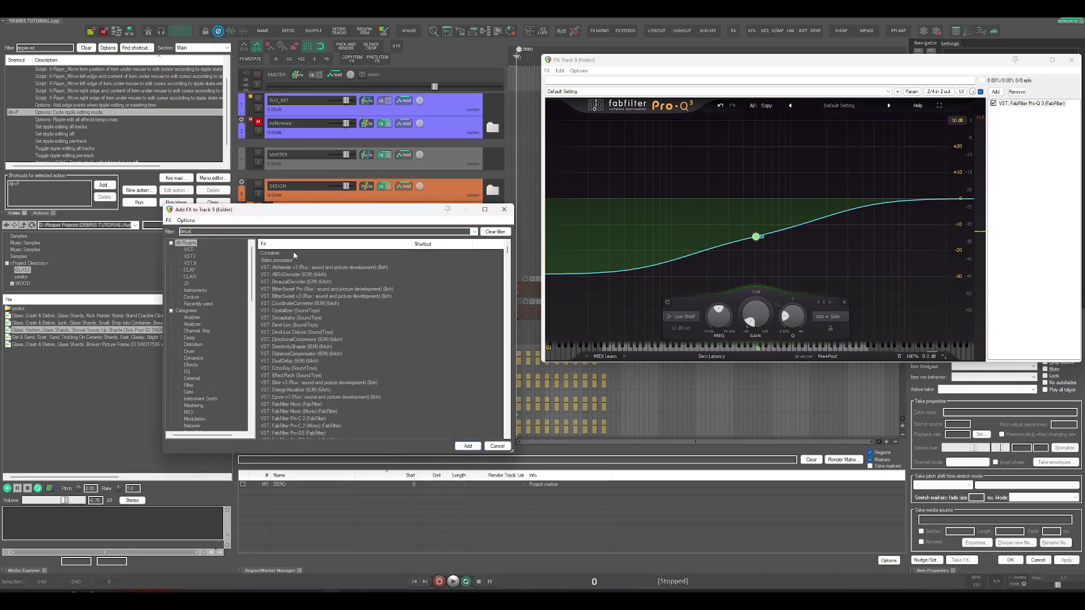
double_click(291, 253)
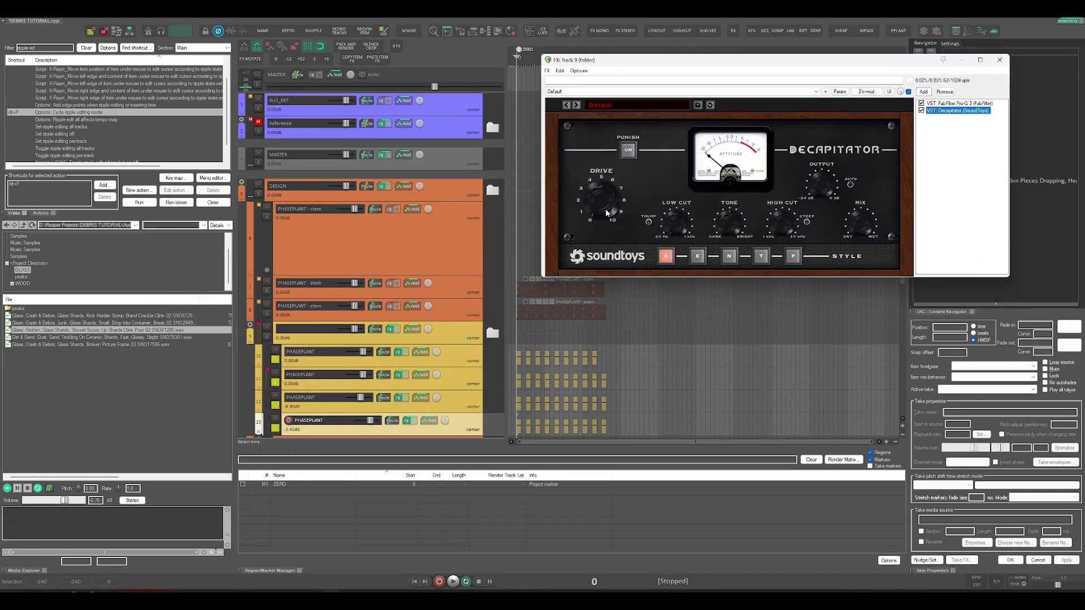
Try adjusting the Decapitator's drive and remove the plug-in from the folder track's effect chain.
left_click_drag(606, 213, 603, 192)
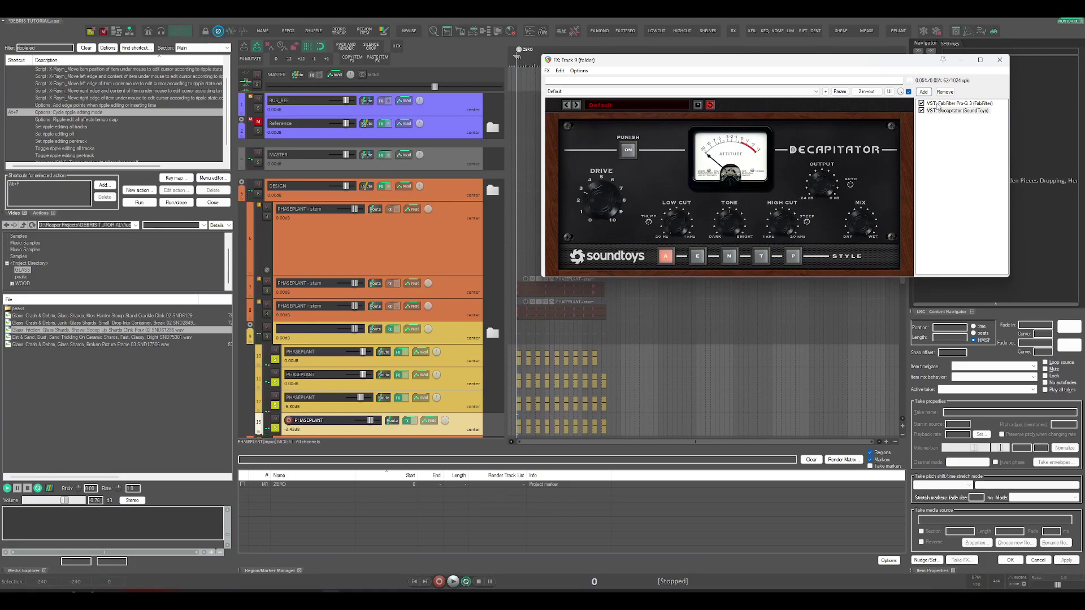
left_click(923, 91)
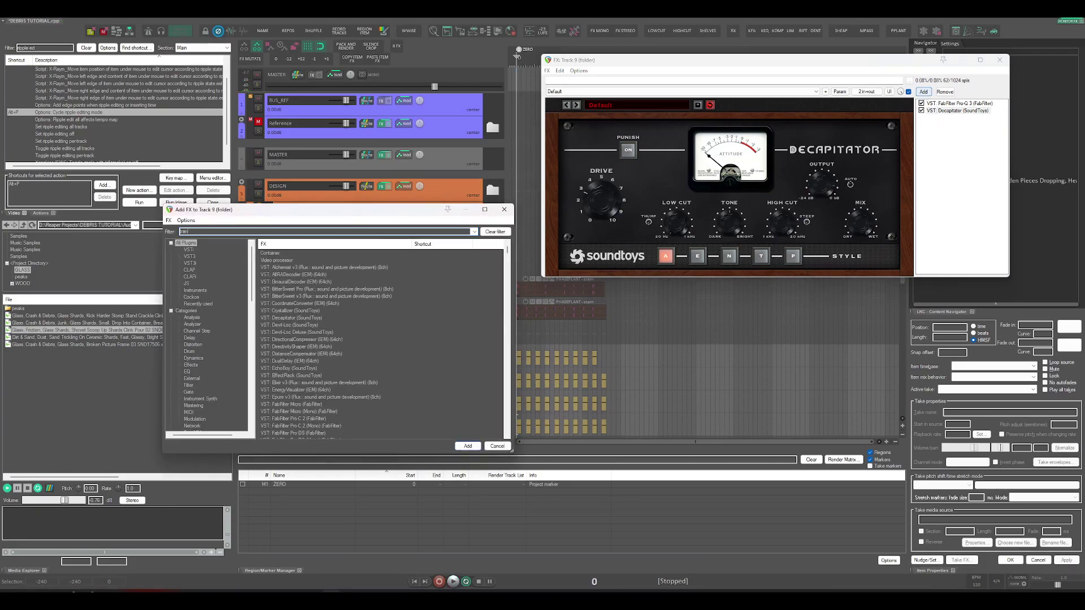
left_click(504, 210)
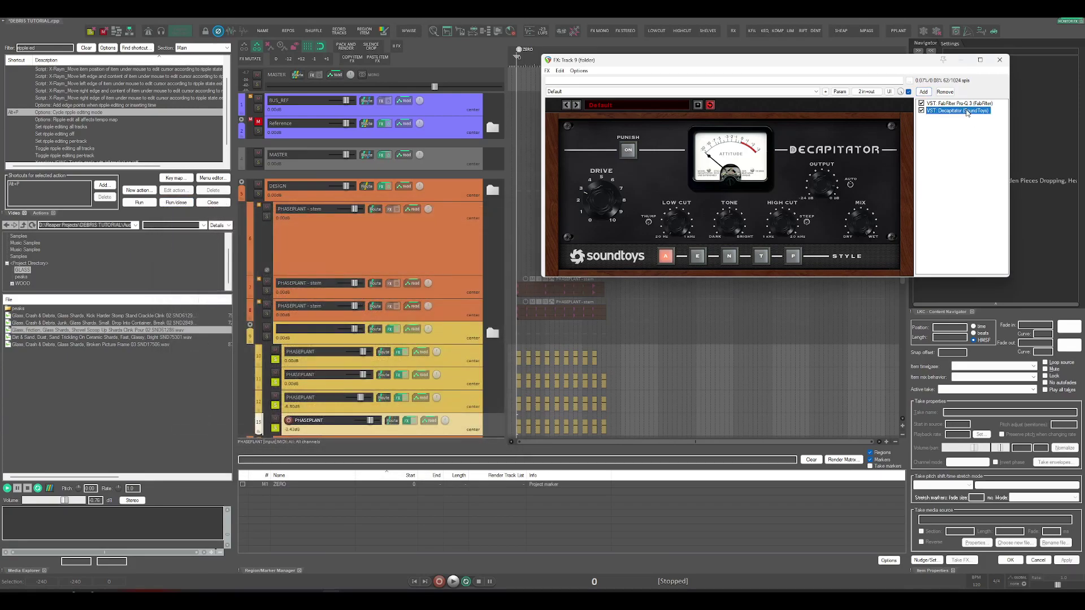
left_click(967, 111)
key("Delete")
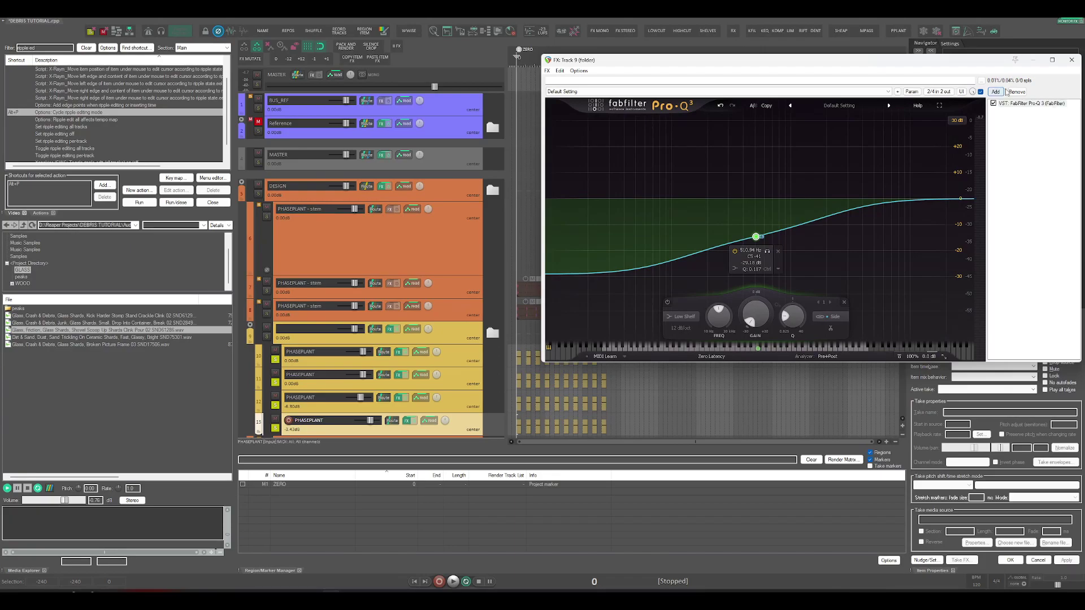
Add a fresh Decapitator after Pro-Q 3 on the folder track and play the grouped layers from several positions.
left_click(996, 92)
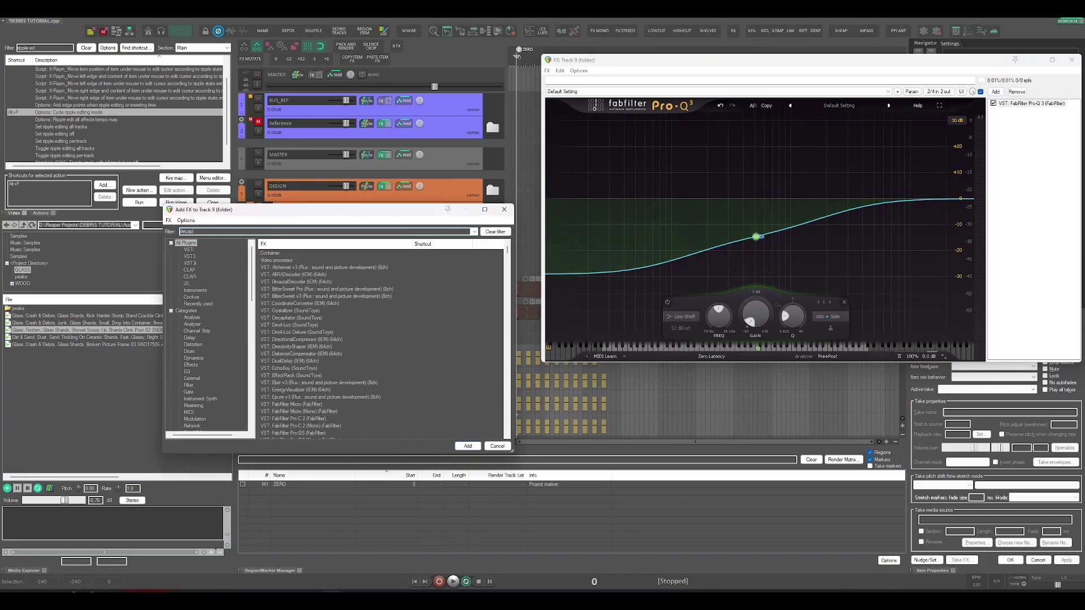
type("decap")
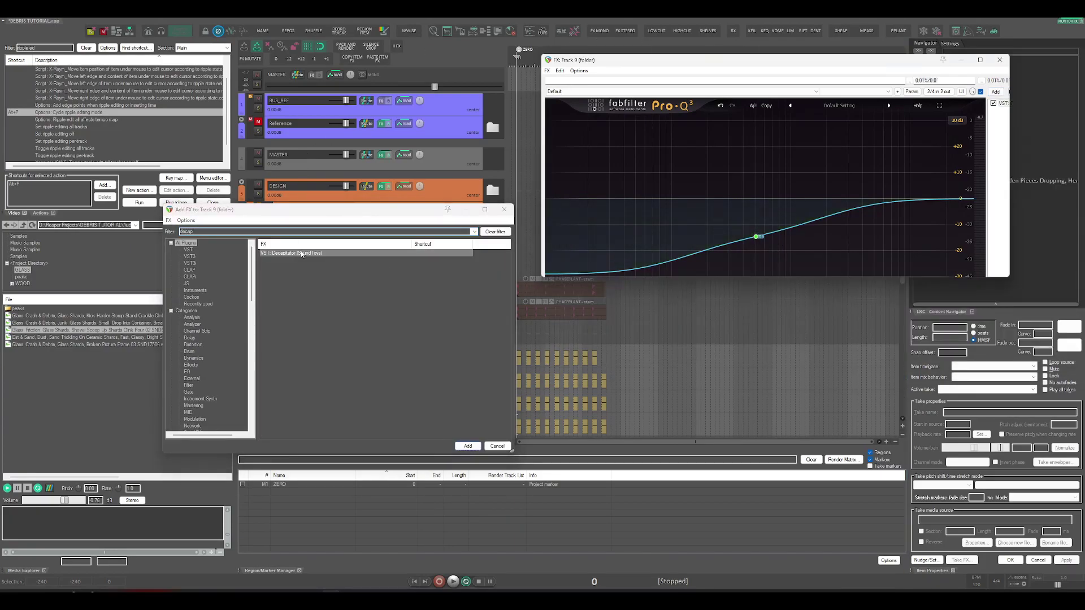
double_click(300, 254)
key("space")
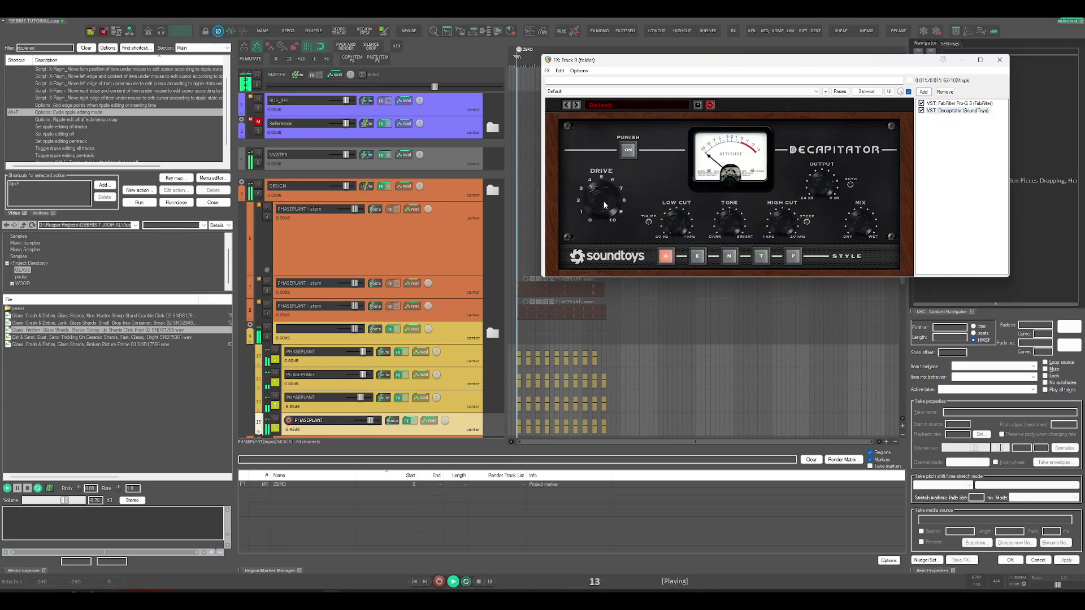
left_click(536, 349)
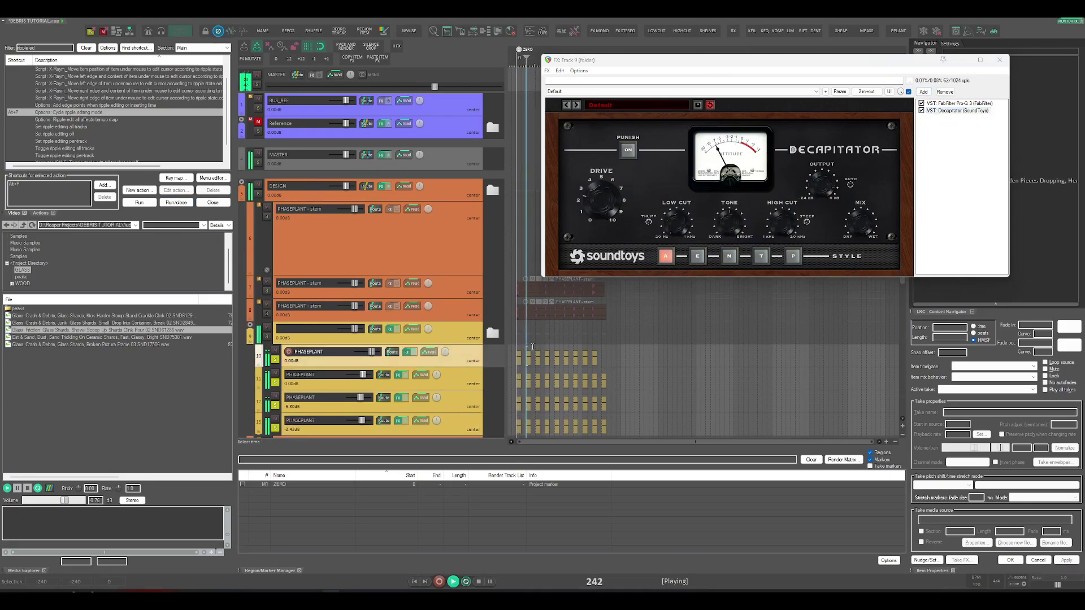
left_click(540, 339)
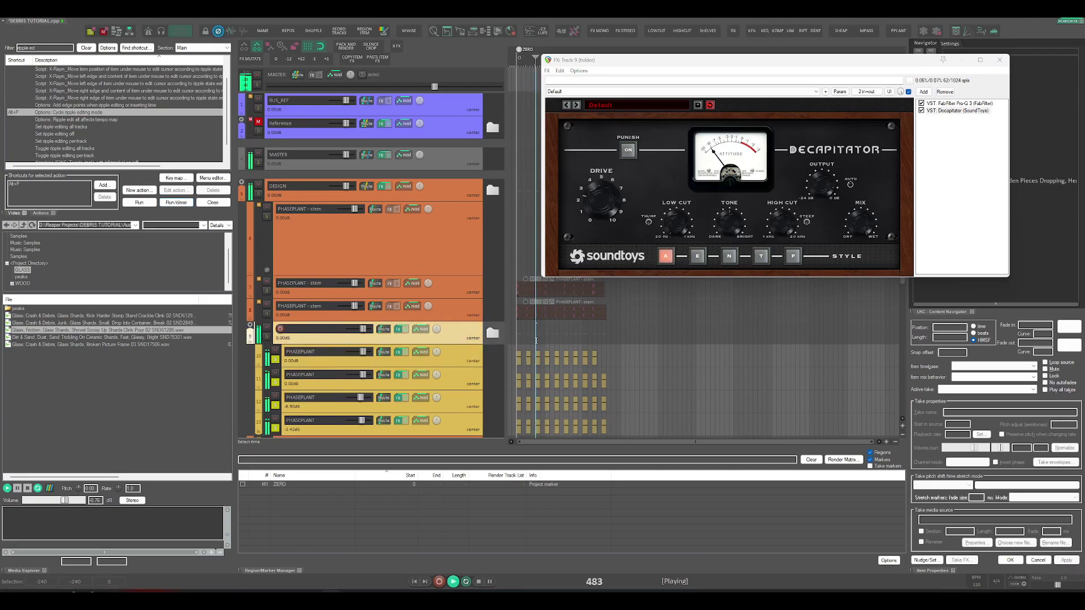
left_click(544, 339)
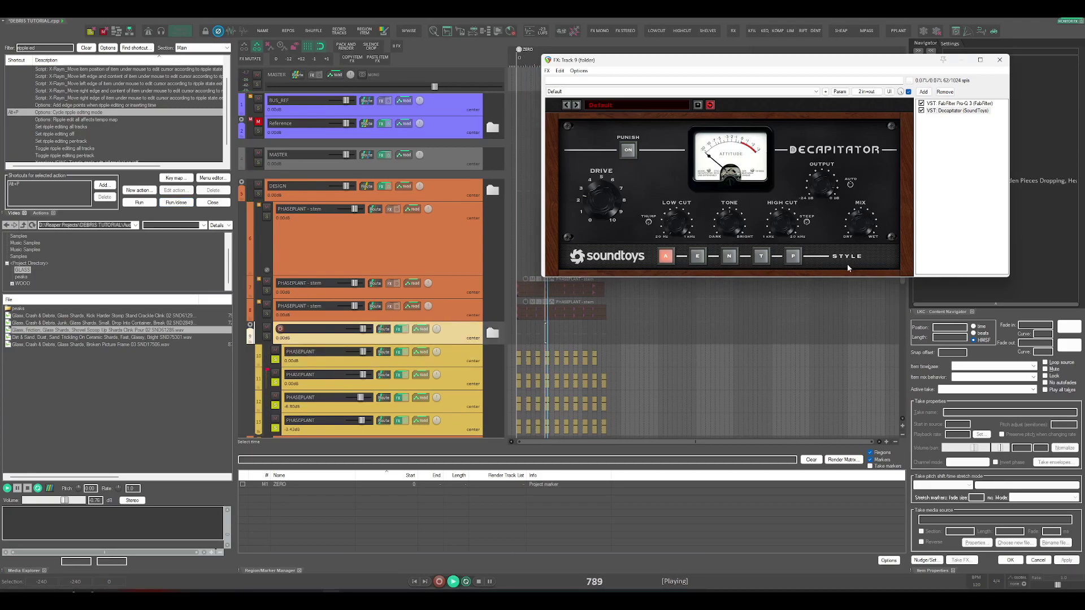
Add the Neutron 4 Transient Shaper after the Decapitator and lower its input gain to -9.5 dB.
left_click(924, 91)
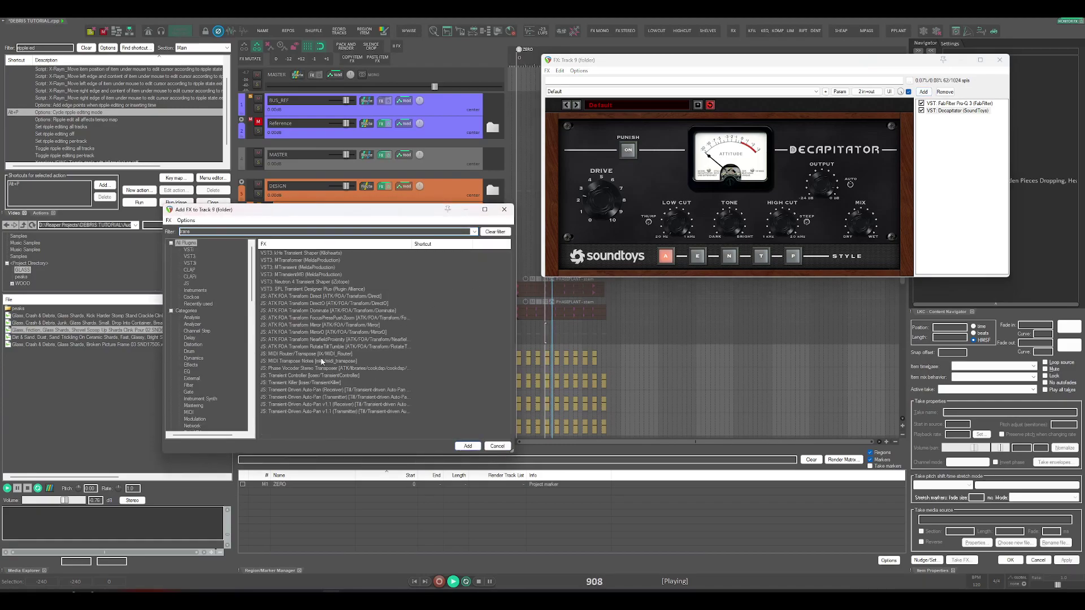
double_click(324, 282)
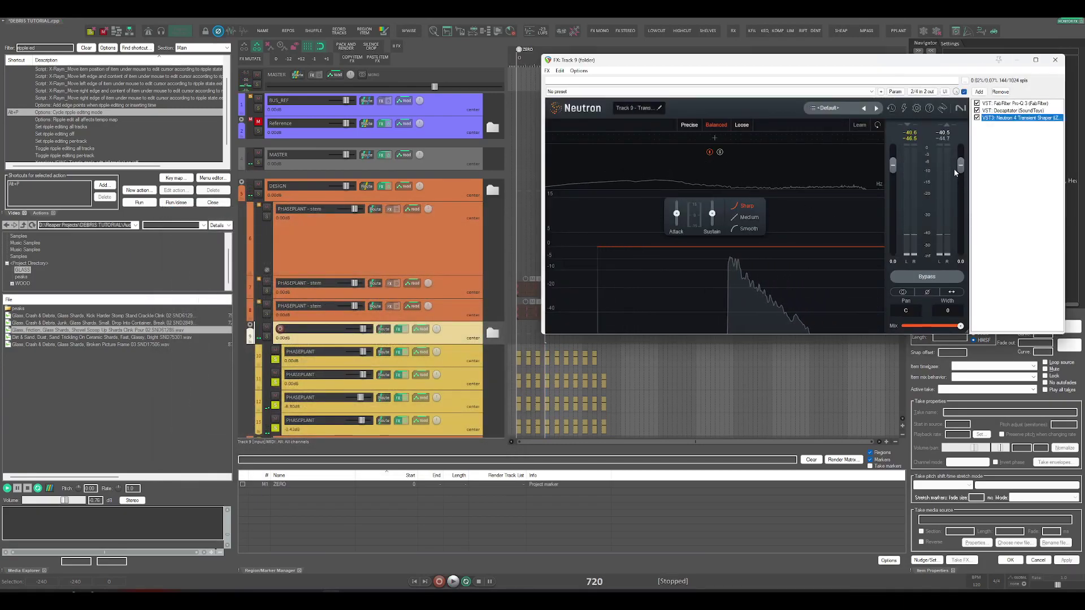
left_click_drag(892, 165, 892, 186)
key("space")
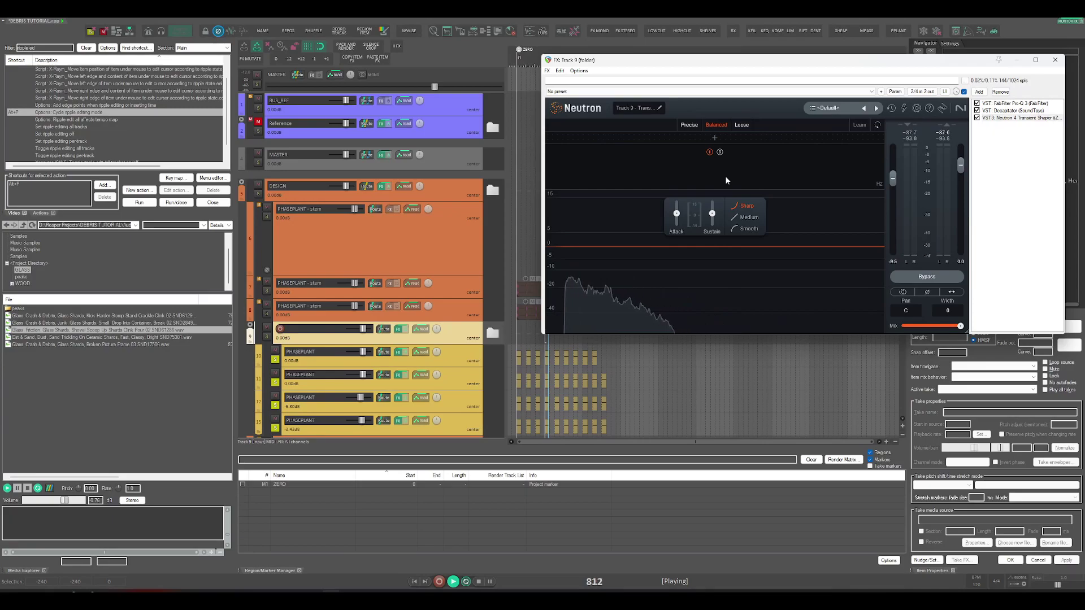
Split the Neutron Transient Shaper into two bands at about 422 Hz and raise the low band's attack to about 14.1.
left_click(676, 179)
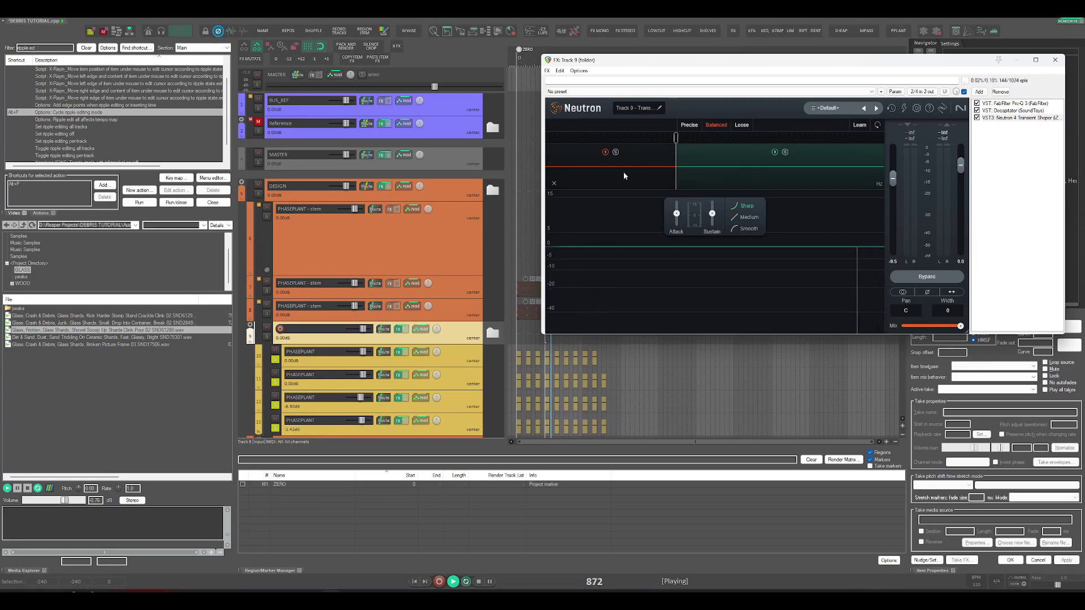
left_click(621, 161)
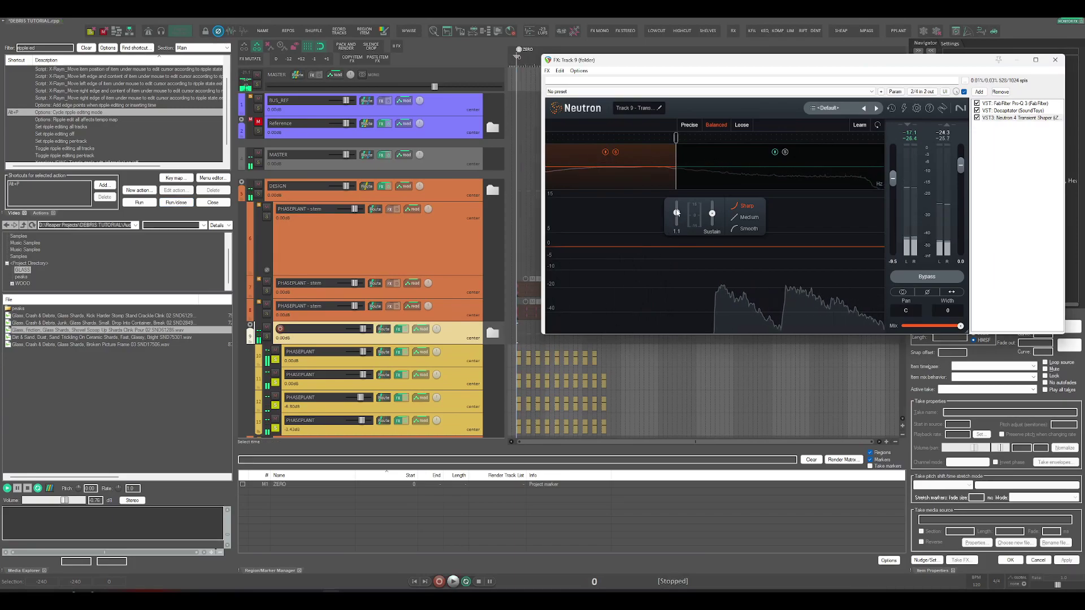
left_click_drag(676, 213, 677, 207)
key("space")
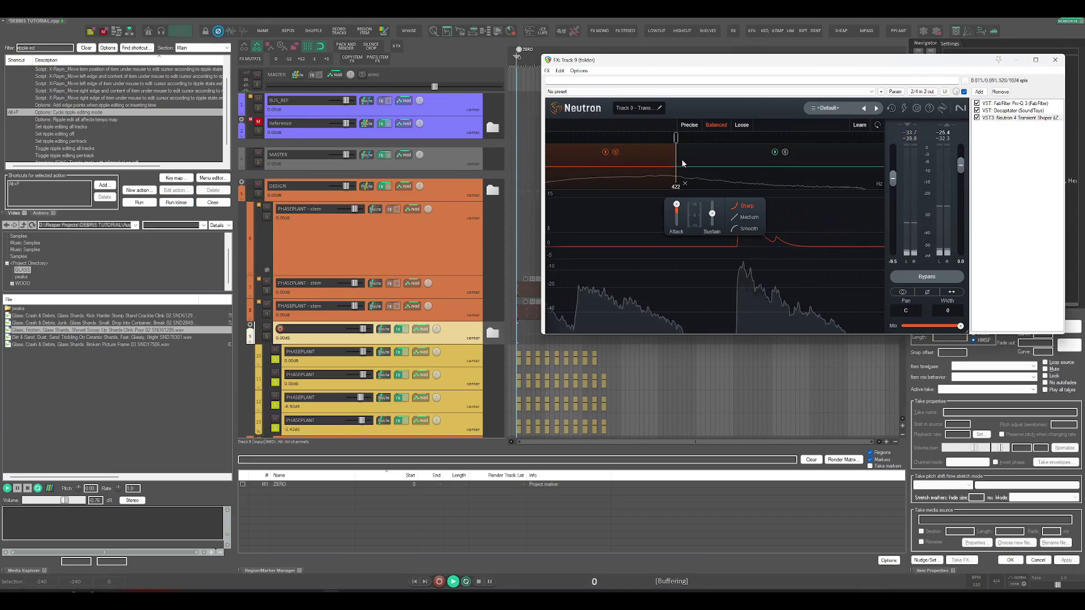
Raise the attack of the high band in the Neutron Transient Shaper and play the grouped layers.
left_click(720, 180)
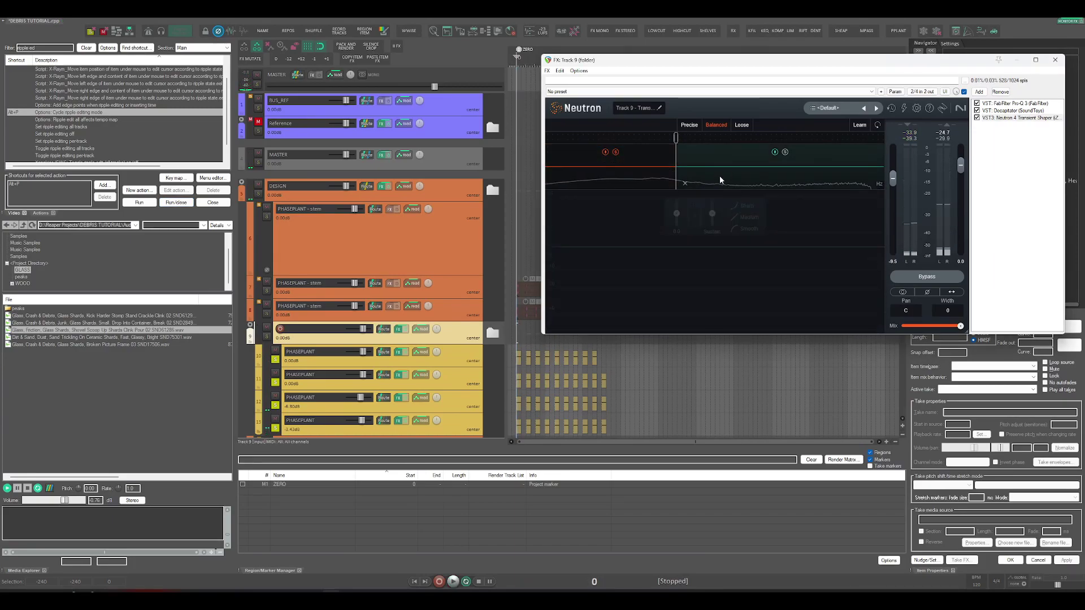
left_click(775, 152)
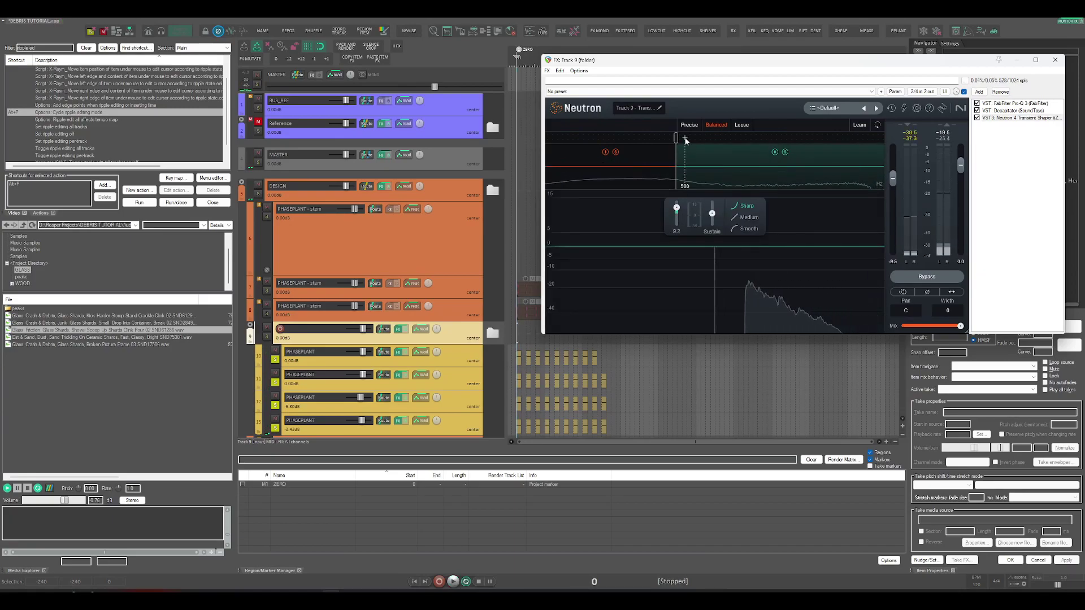
left_click_drag(677, 215, 673, 206)
key("space")
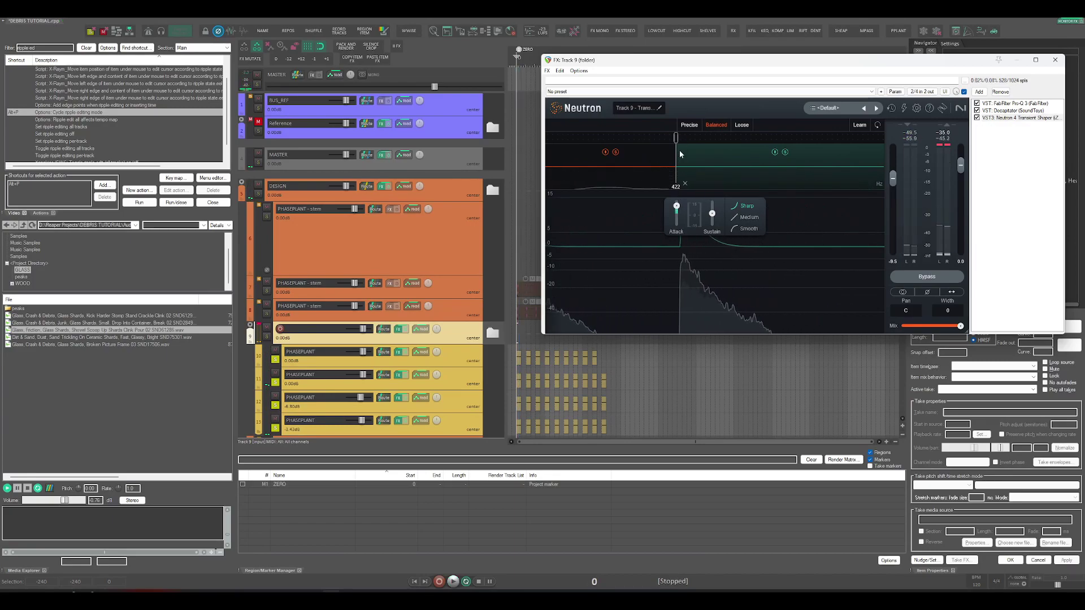
Move the Neutron band crossover to a lower frequency and reduce the plug-in's mix to about 71%.
left_click(652, 185)
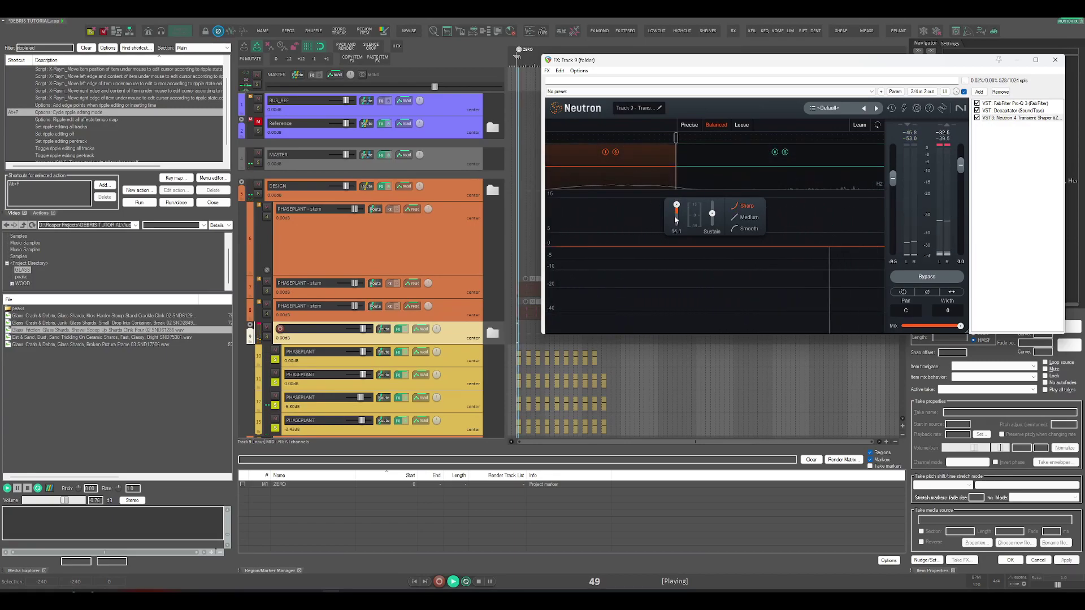
left_click_drag(676, 167, 634, 167)
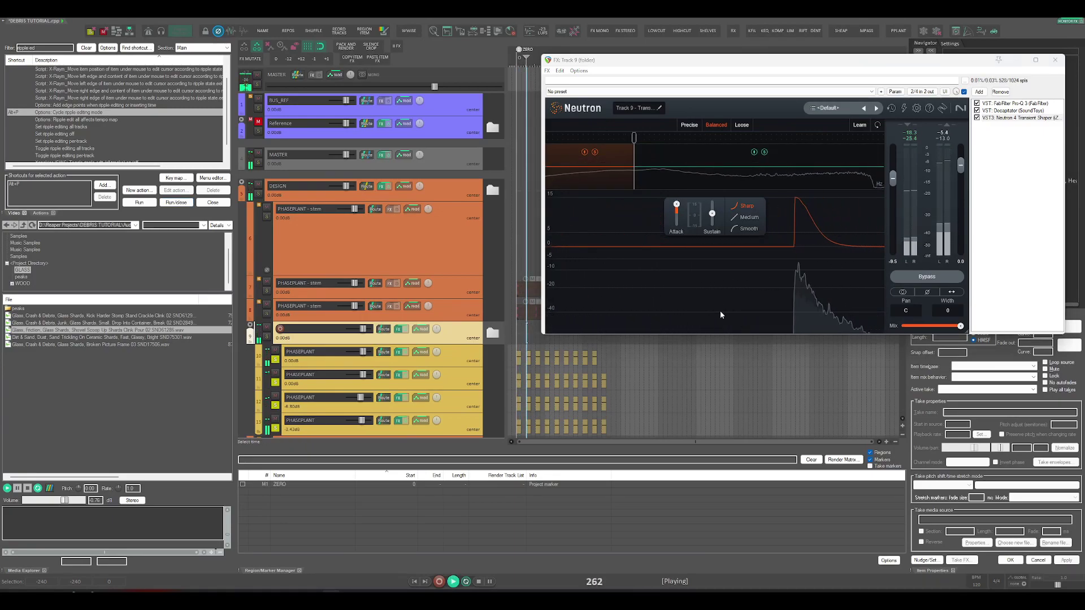
key("space")
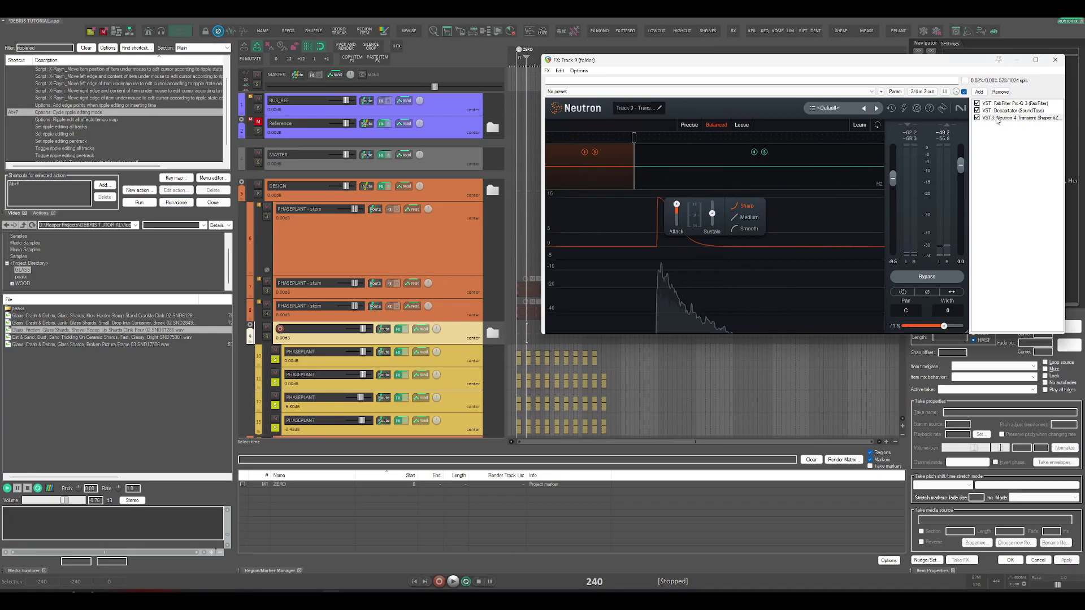
Add the Fuse Compressor after the Neutron shaper and reduce its dry/wet balance to about halfway while listening to the layers.
left_click(979, 92)
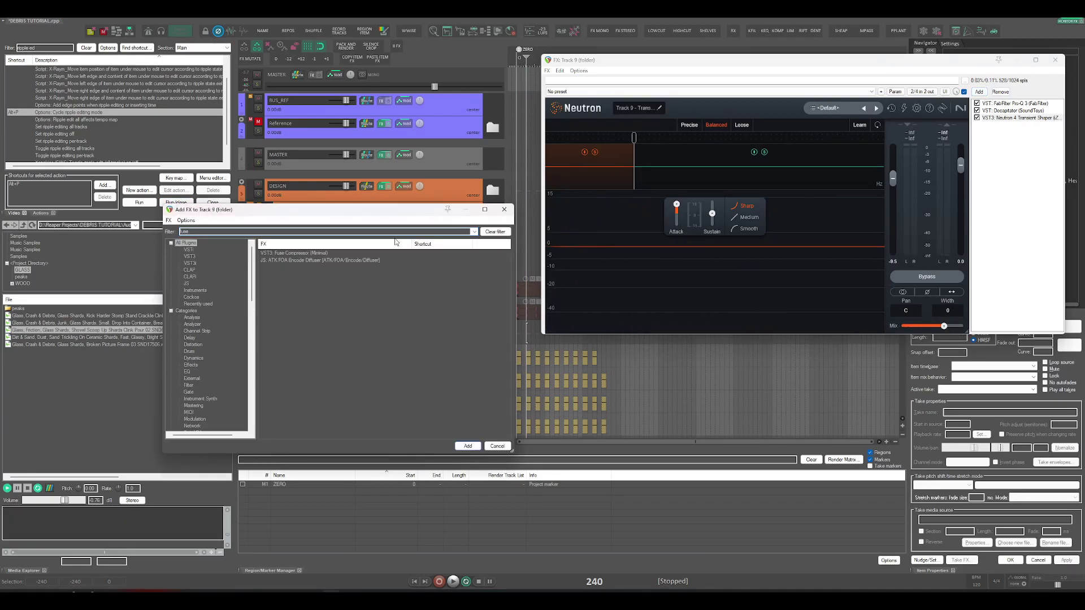
double_click(289, 253)
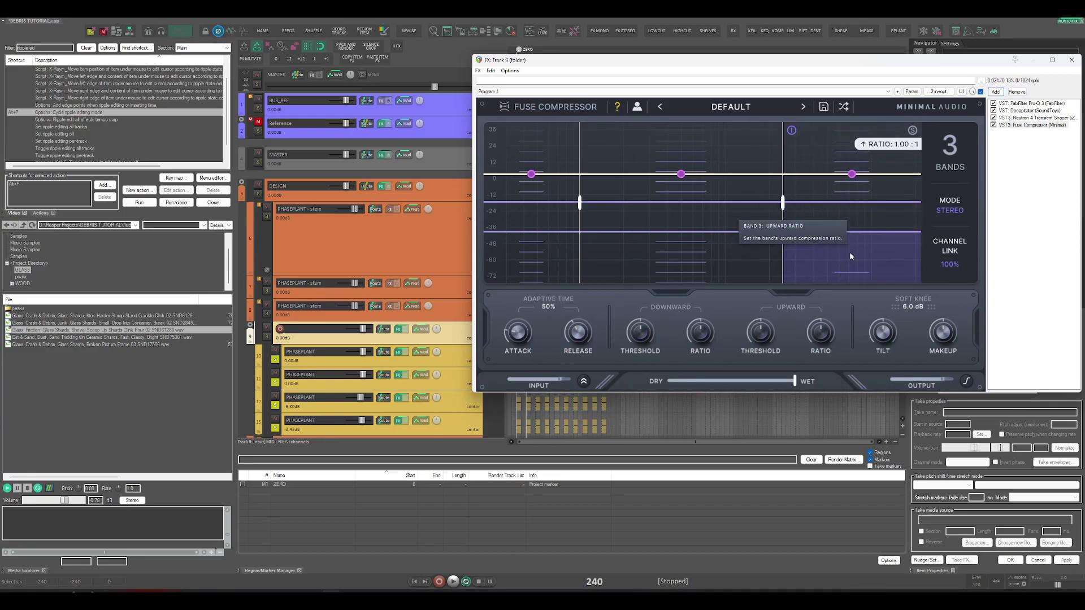
left_click_drag(794, 381, 748, 389)
left_click(519, 418)
key("space")
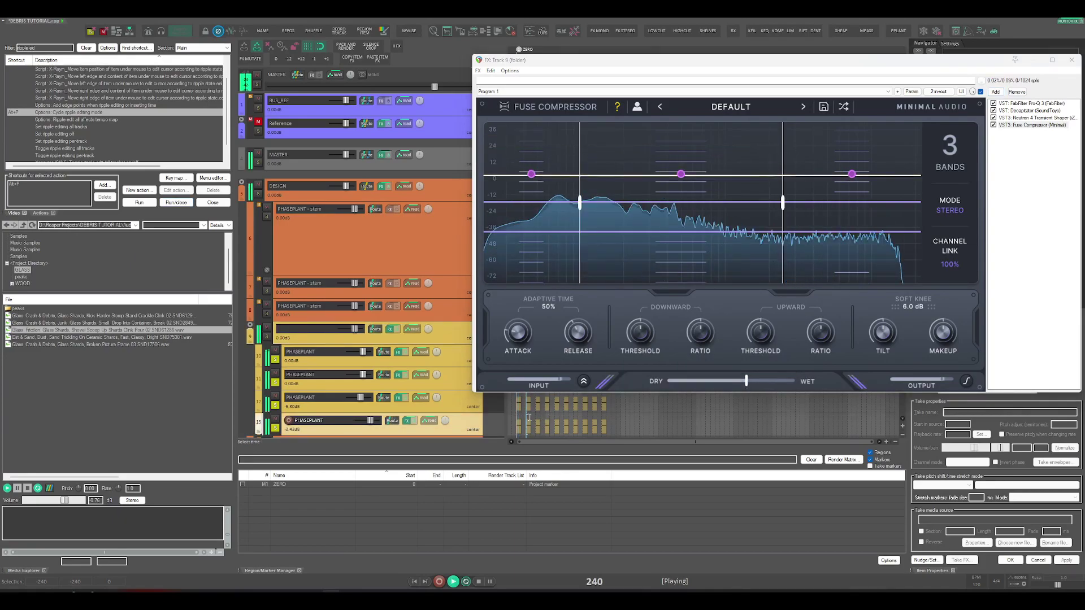
key("space")
left_click_drag(746, 381, 735, 382)
key("space")
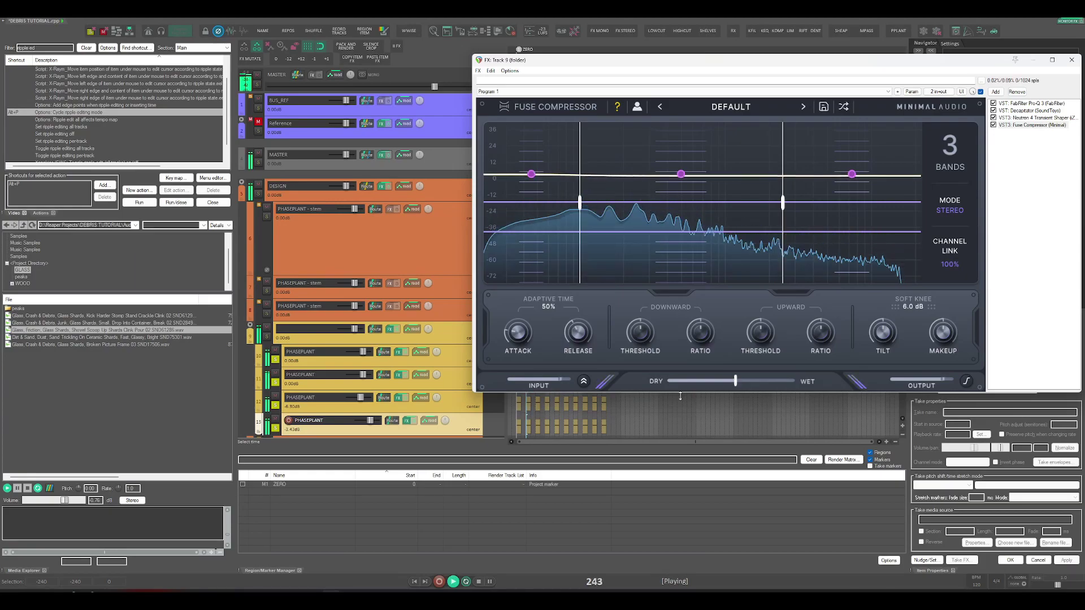
key("space")
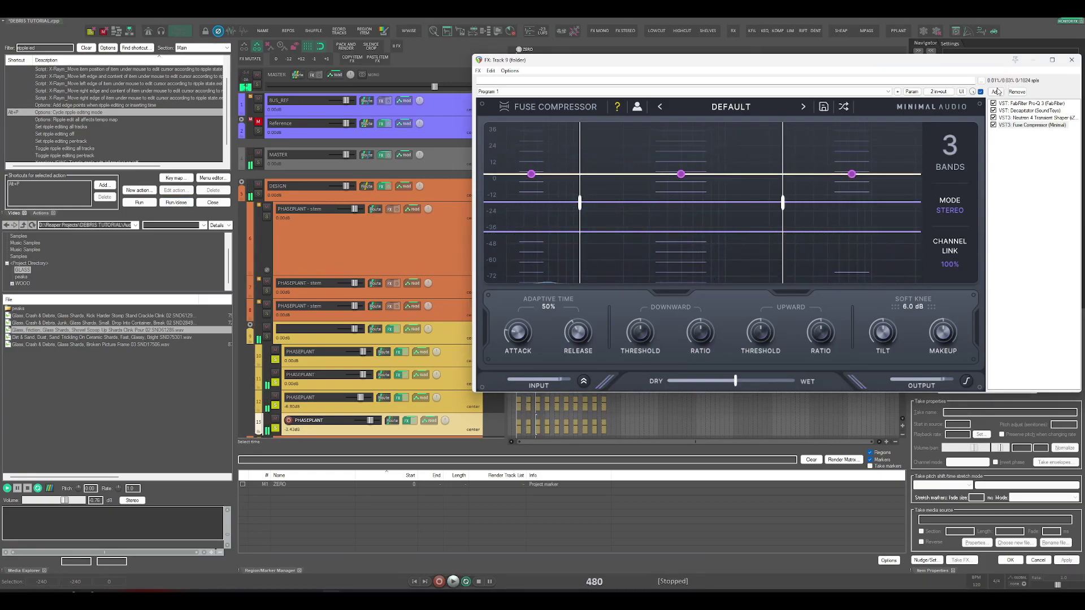
Add the kHs Transient Shaper after the Fuse Compressor and play the grouped layers from several positions.
left_click(996, 91)
type("tran")
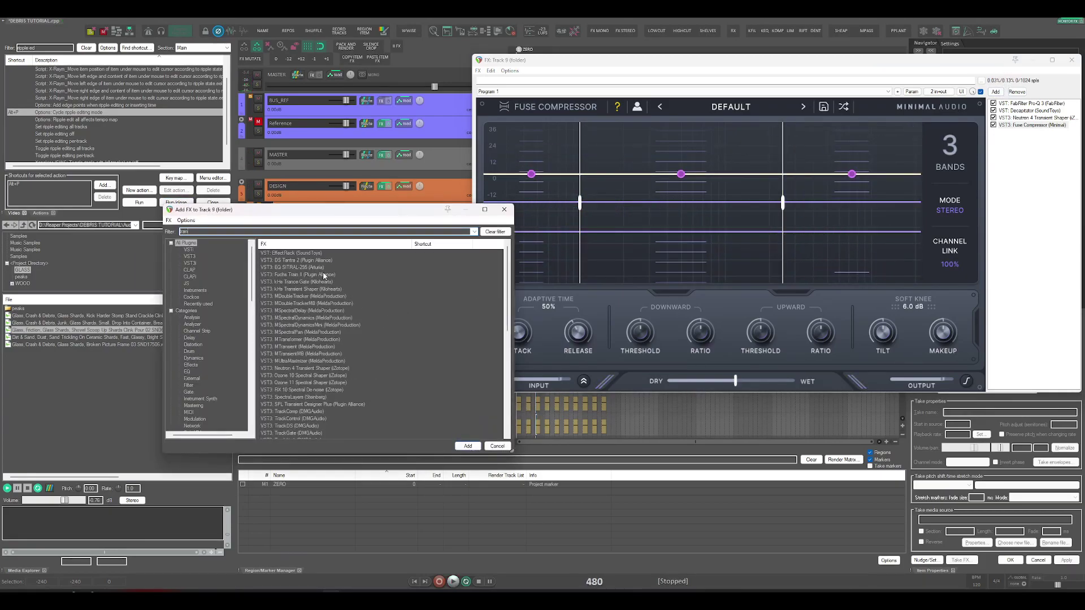
type("s")
double_click(318, 254)
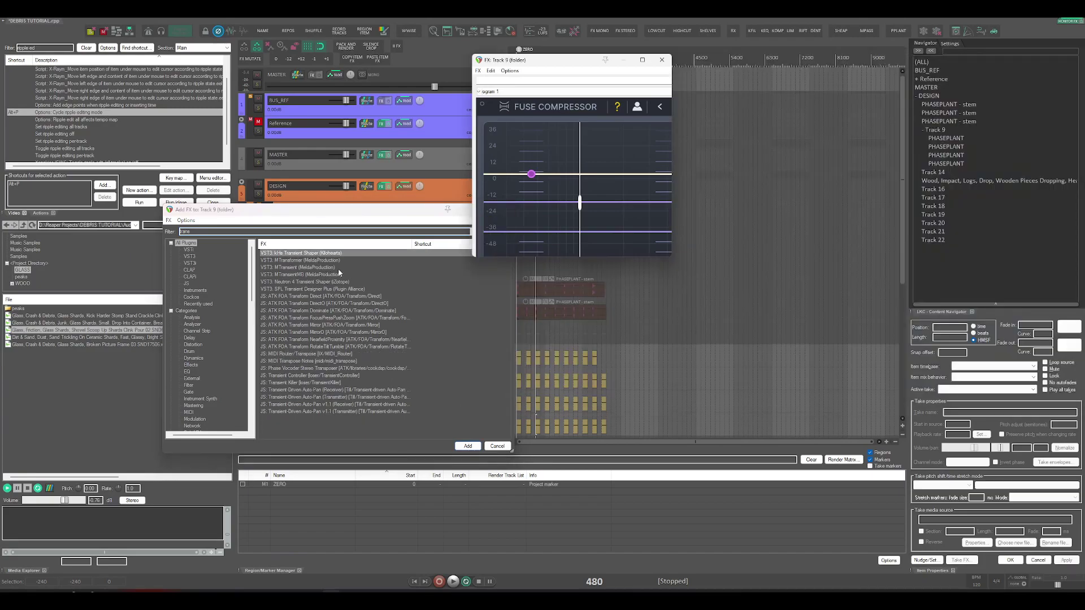
key("space")
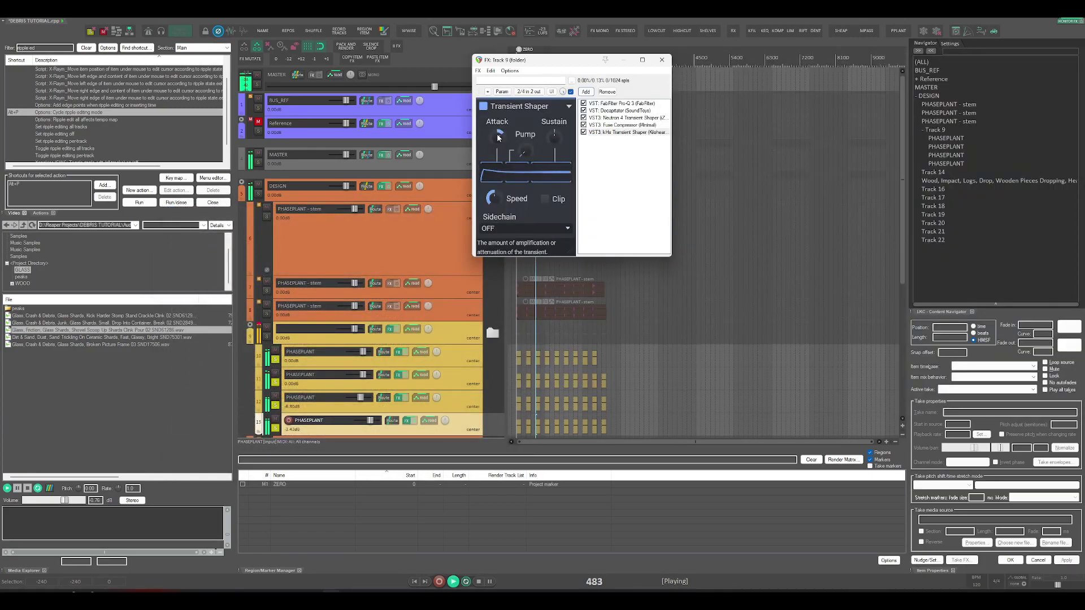
left_click(543, 338)
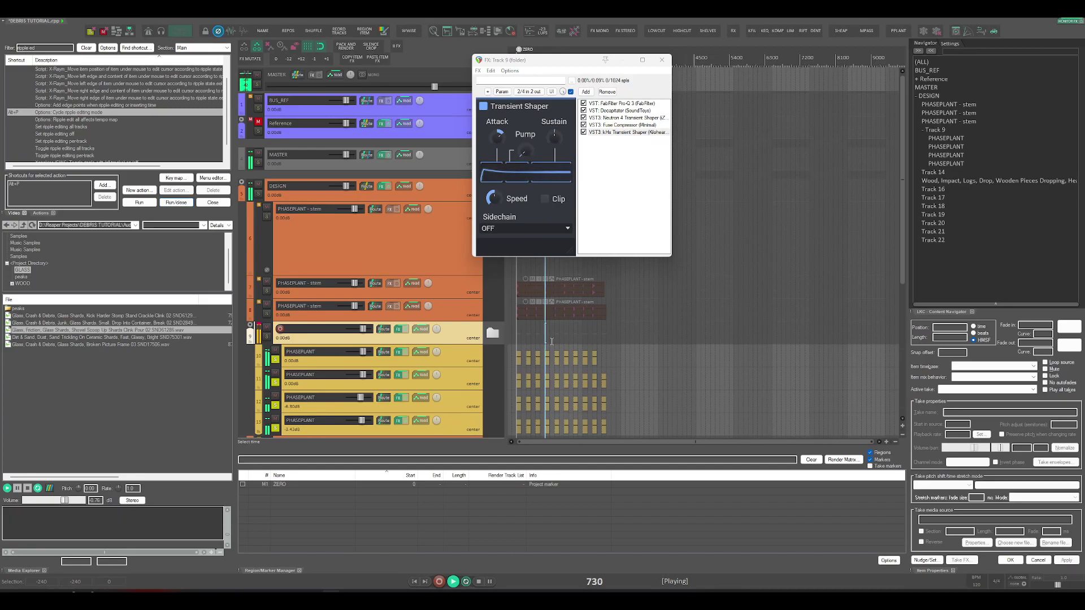
key("space")
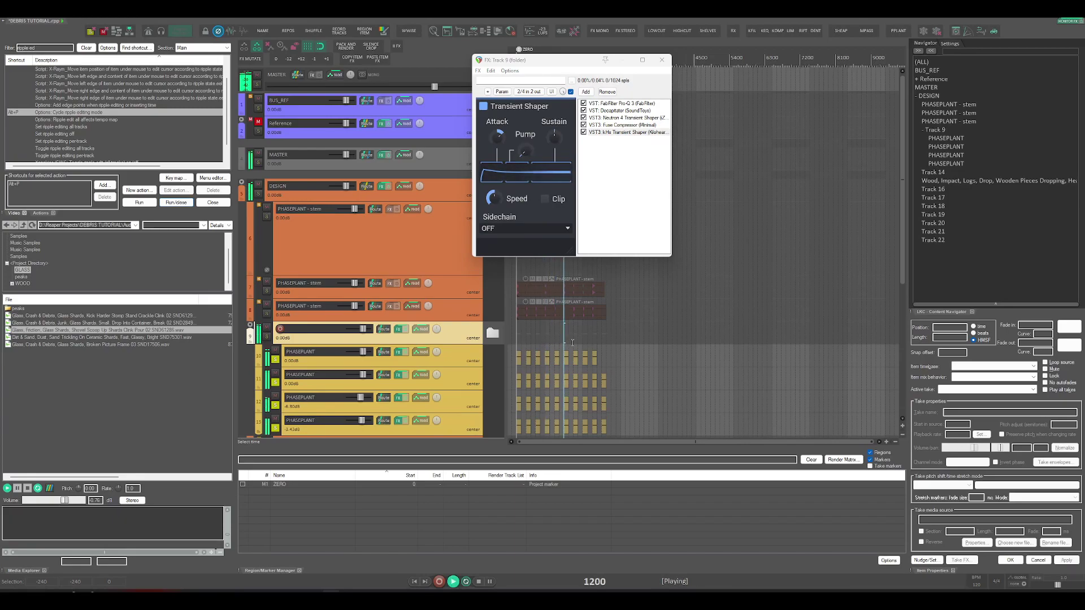
key("space")
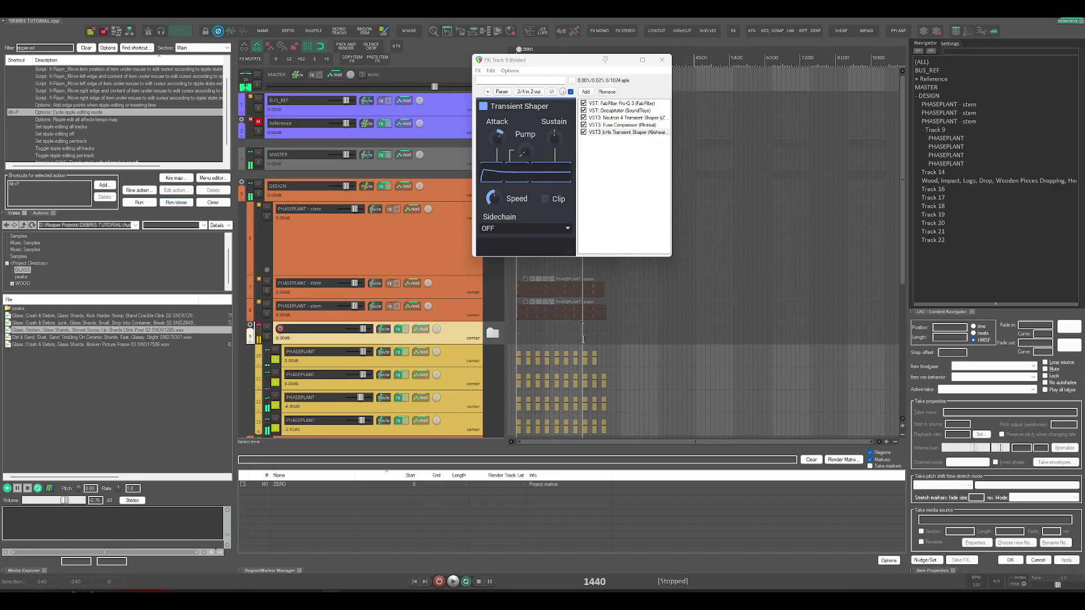
Add the bx_subsynth plug-in after the kHs Transient Shaper in the folder track's effect chain.
left_click(592, 94)
type("sub")
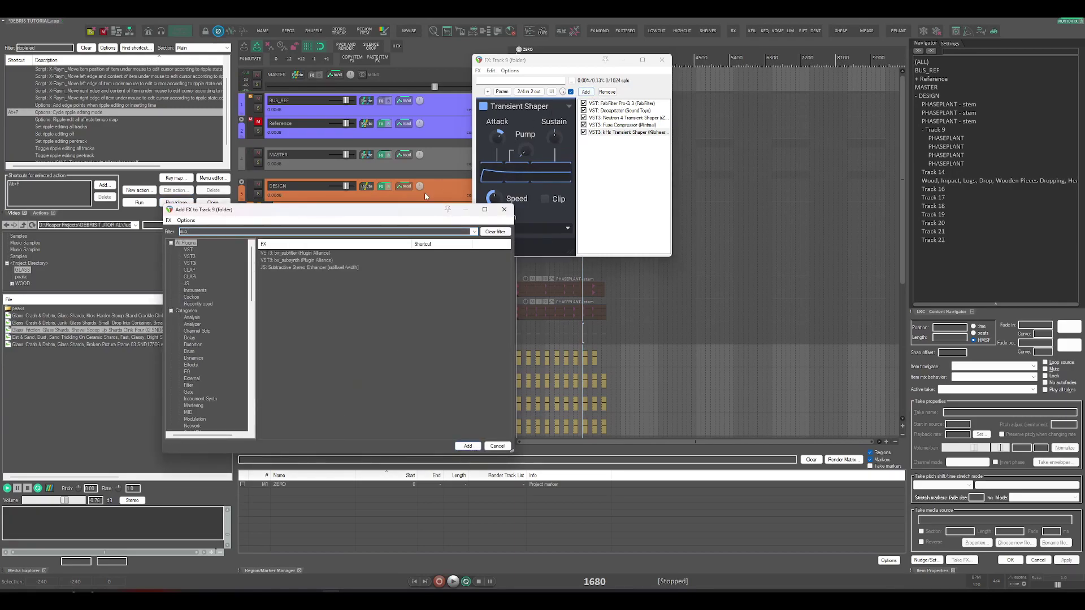
left_click(311, 261)
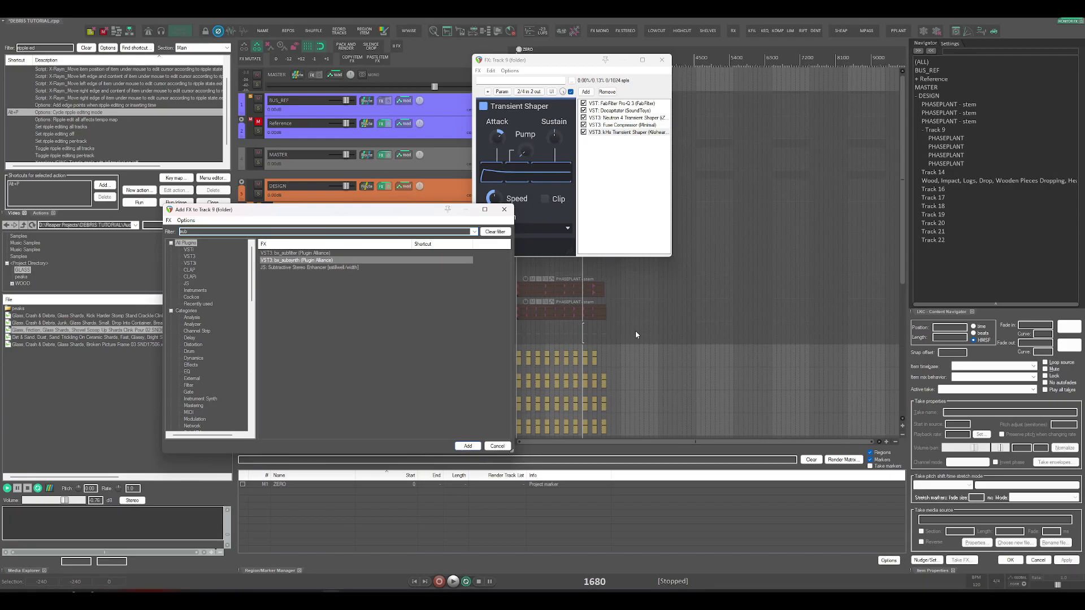
key("Return")
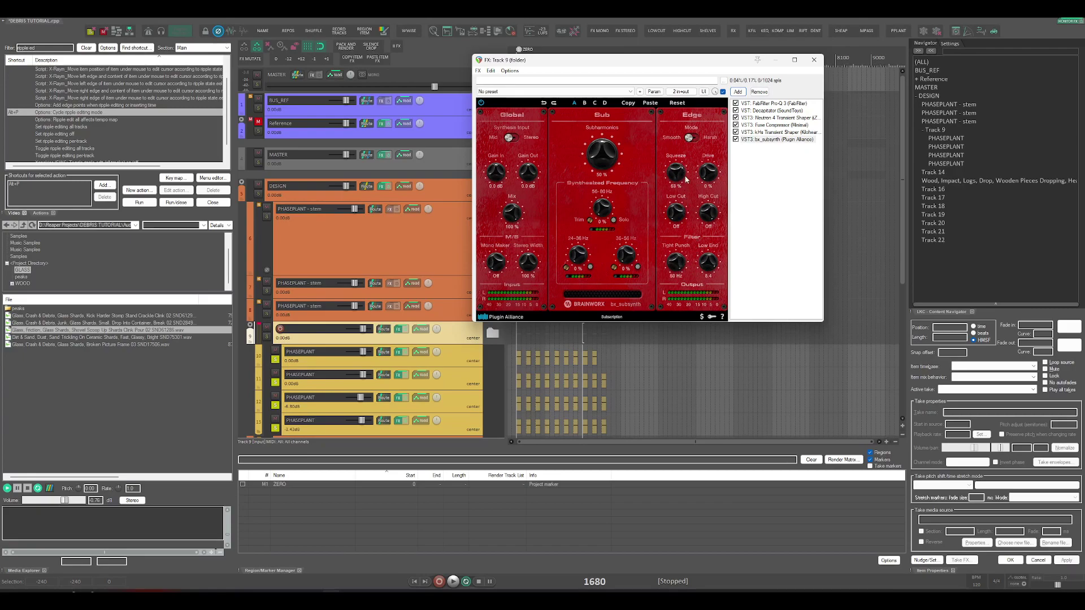
Play the grouped layers from several positions to hear the added subharmonics.
left_click(520, 386)
key("space")
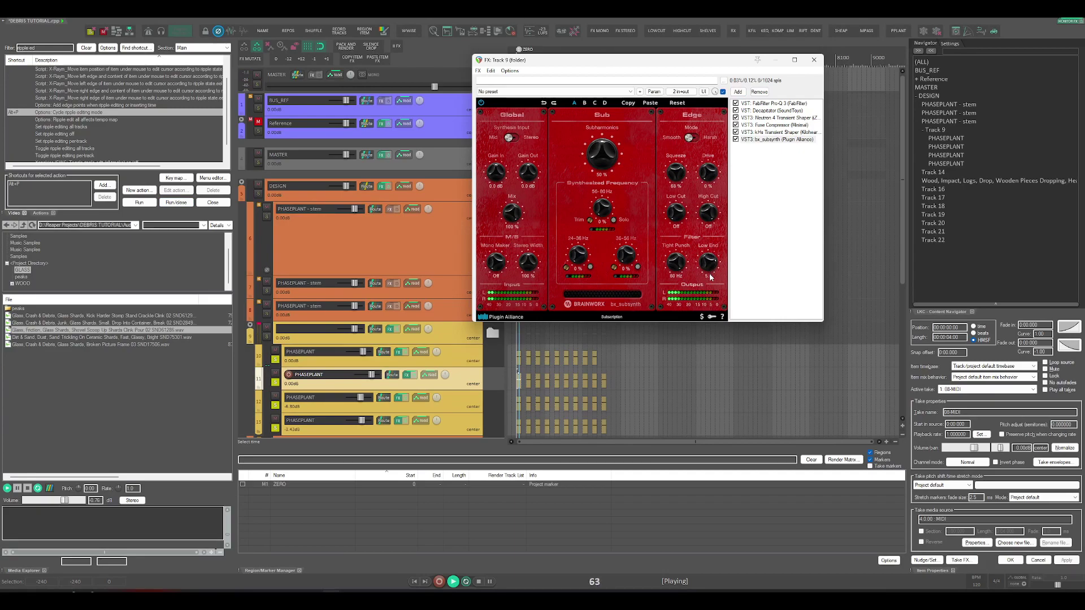
left_click(524, 343)
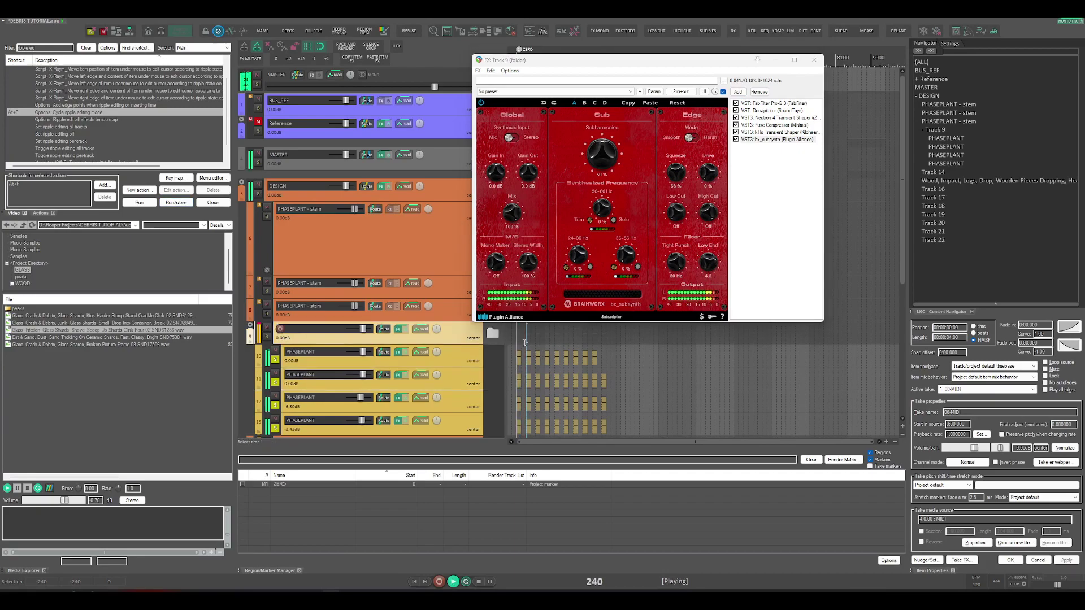
left_click(537, 344)
left_click(545, 347)
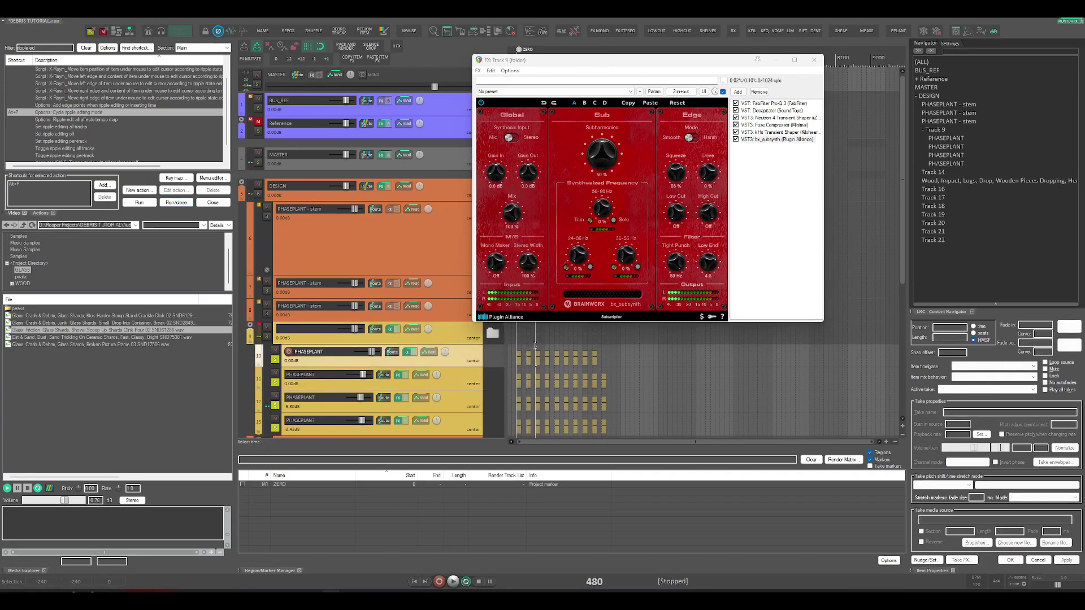
key("space")
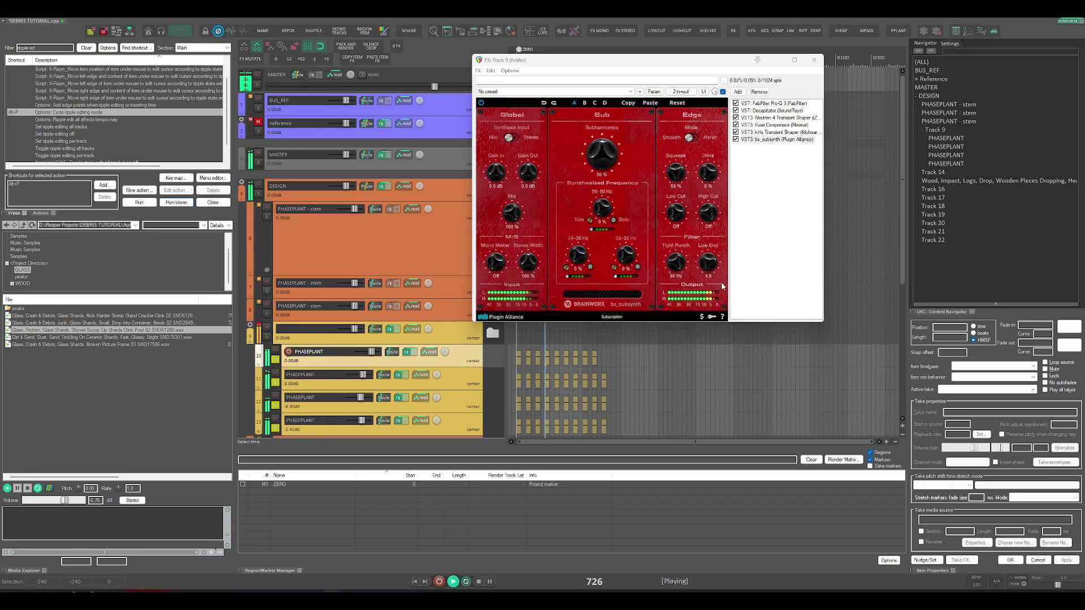
key("space")
key("space")
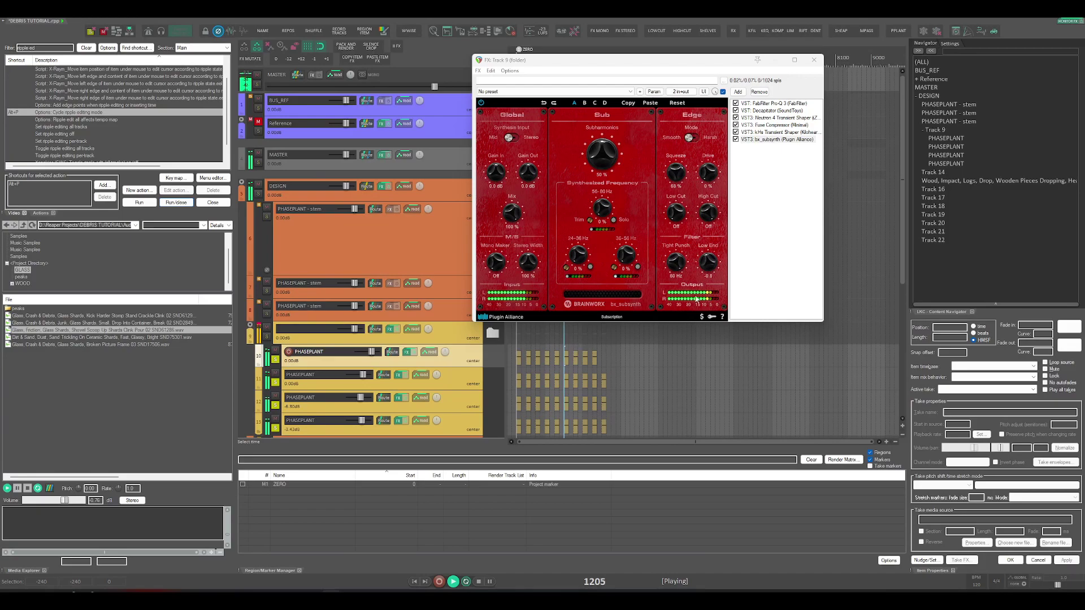
key("space")
Add the Ozone 11 Stabilizer after bx_subsynth and reduce its amount to 55.
left_click(738, 91)
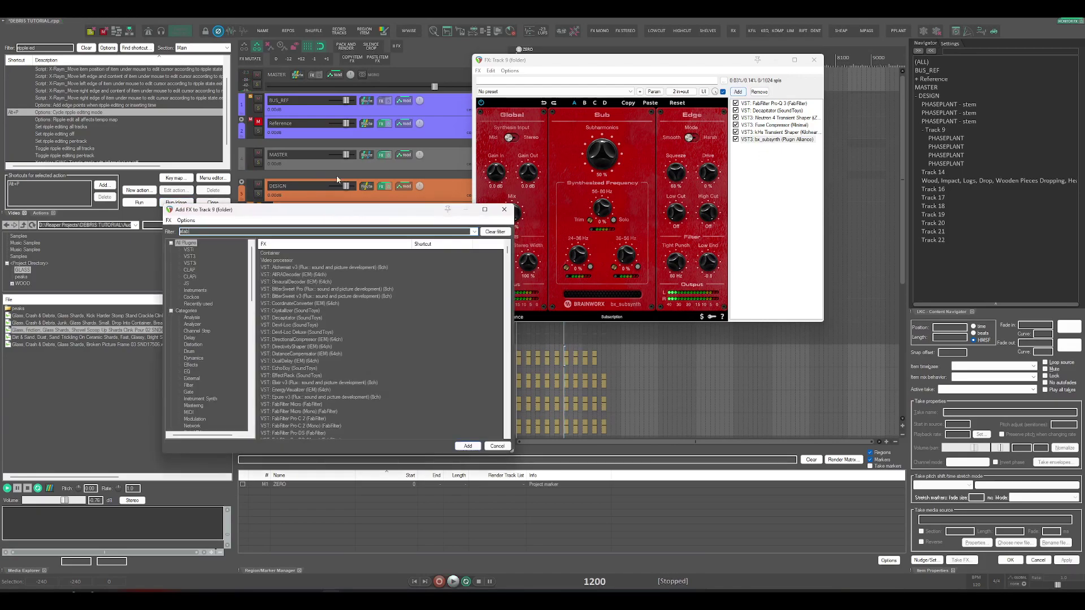
double_click(282, 261)
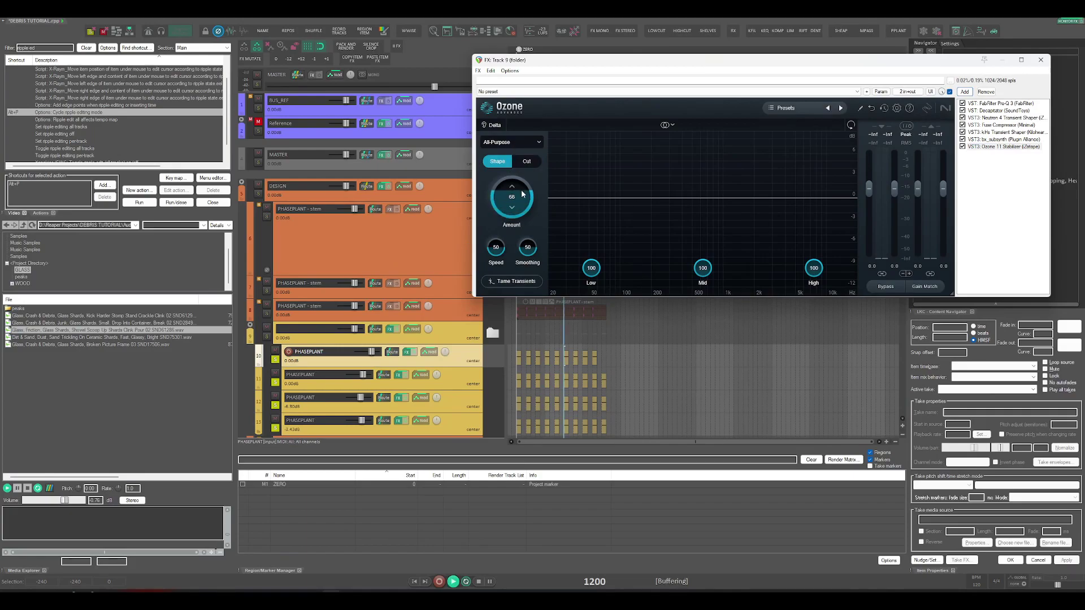
scroll(522, 192, "down", 5)
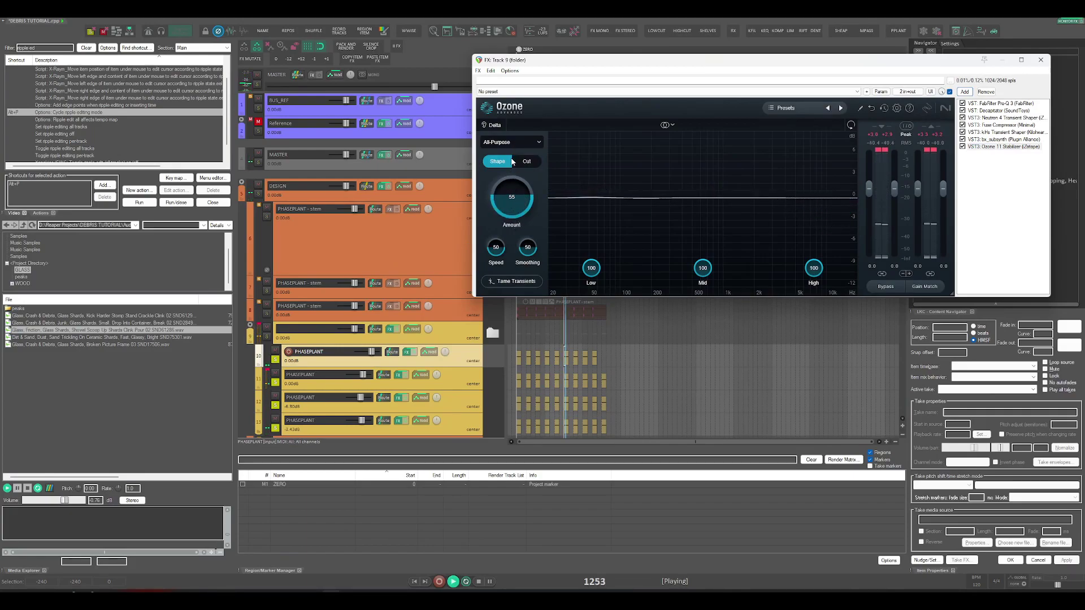
Set the Stabilizer's target to EDM, lower its Low band to 70, and play the layers from several positions.
left_click(510, 142)
left_click(510, 201)
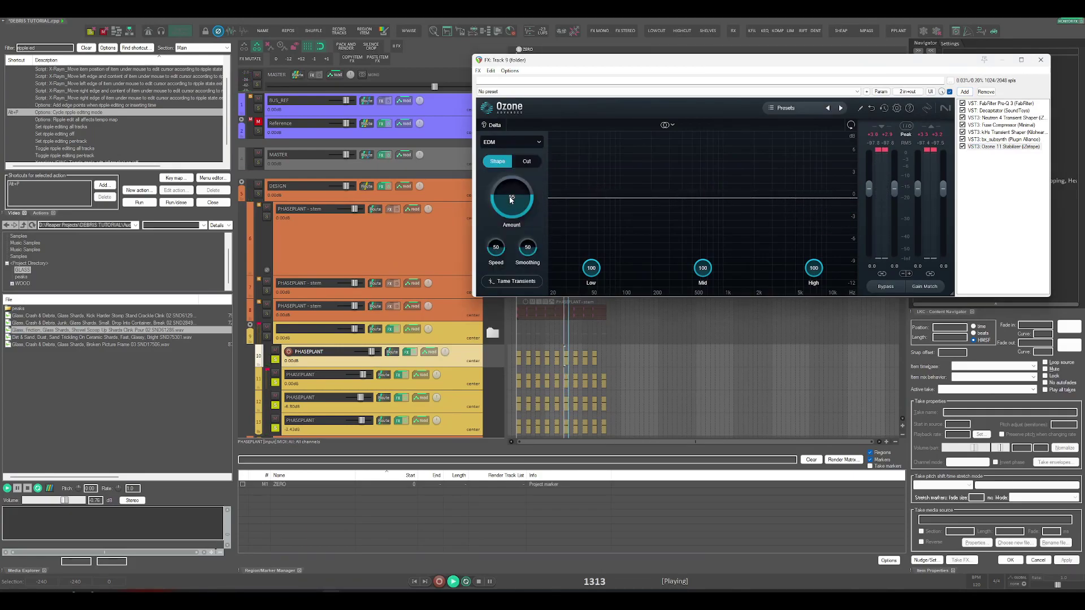
left_click_drag(591, 268, 591, 301)
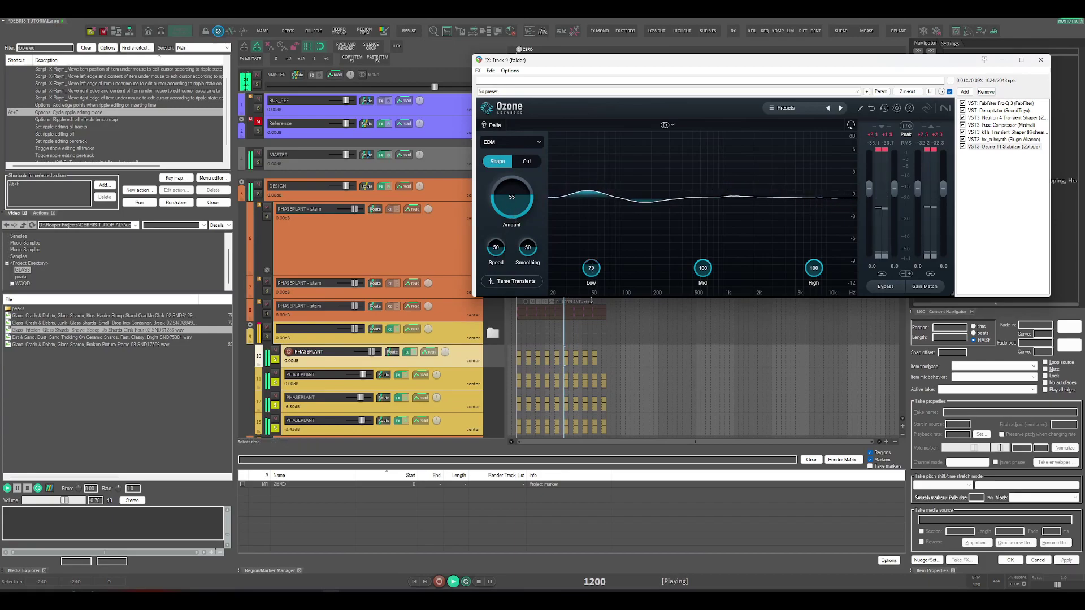
left_click(591, 343)
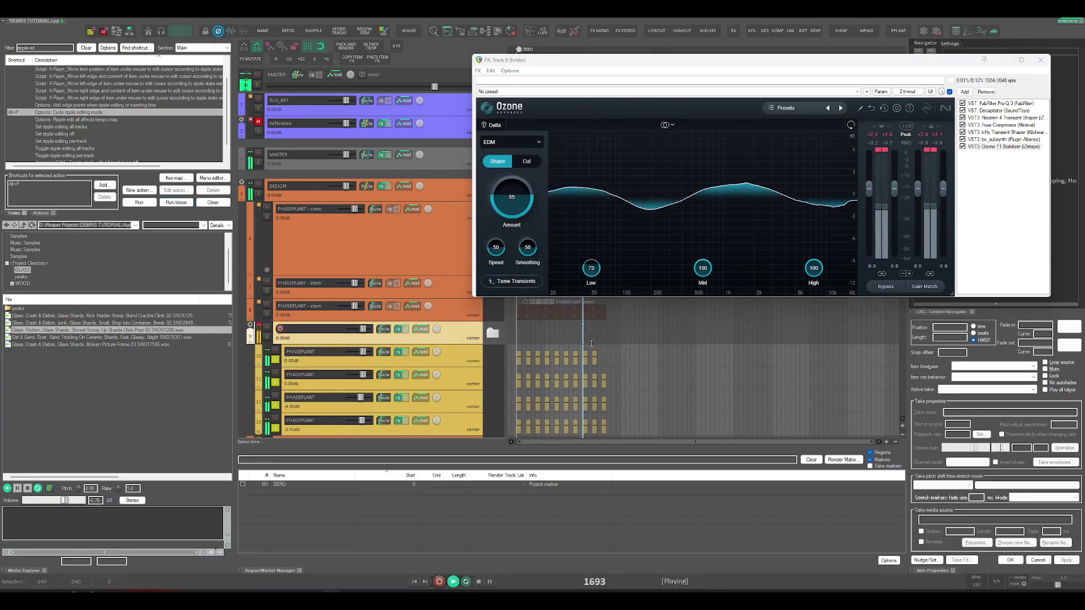
left_click(593, 353)
key("space")
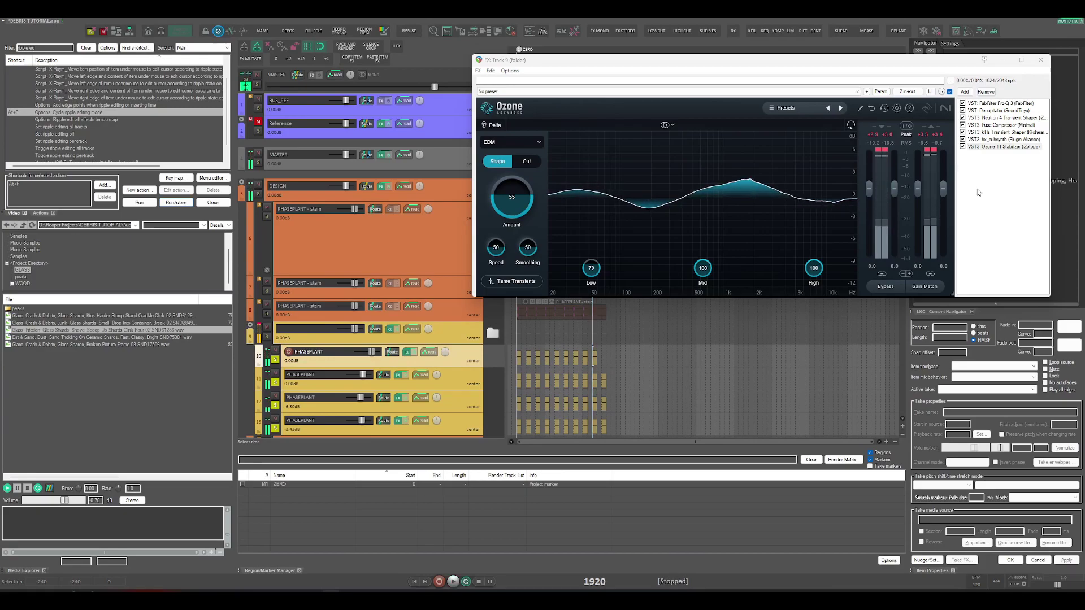
Add FabFilter Pro-Q 3 after the Stabilizer and cut the low mids by about 3.4 dB while listening.
left_click(444, 341)
key("ctrl+shift+q")
key("space")
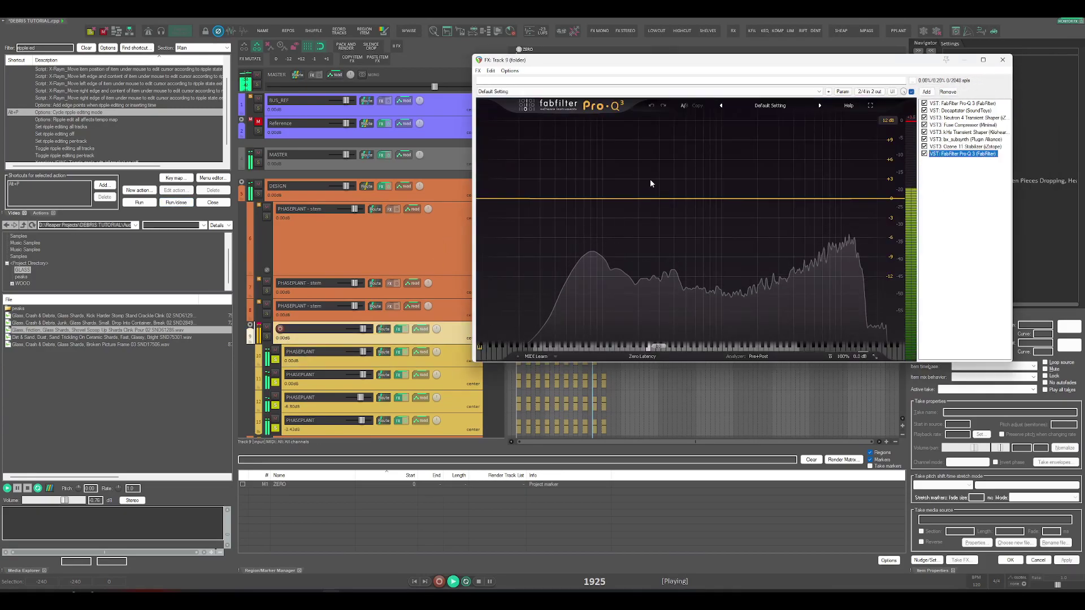
left_click(662, 168)
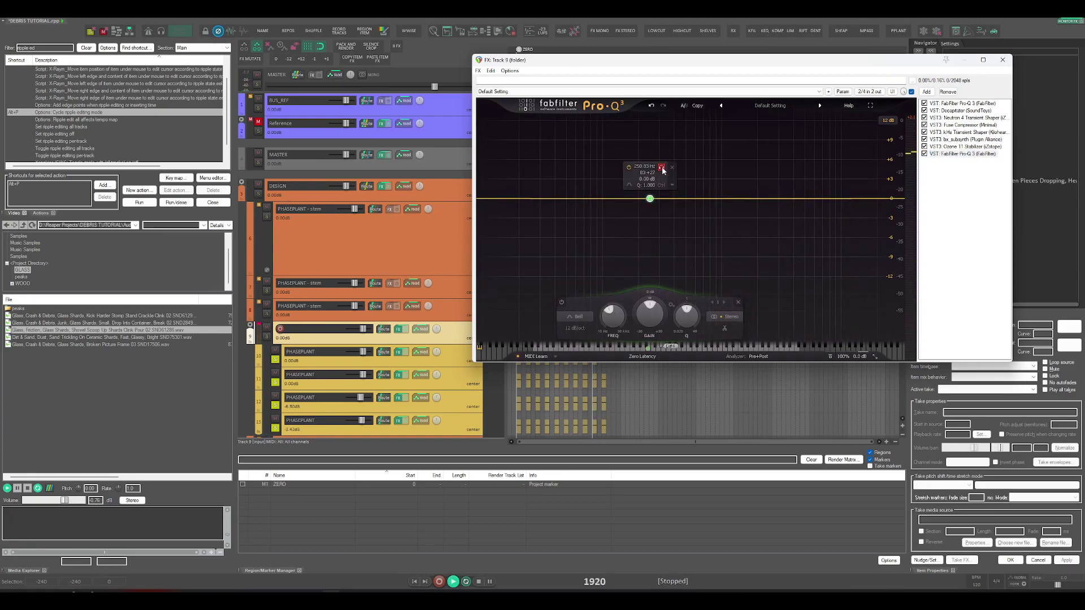
key("space")
left_click_drag(628, 198, 628, 221)
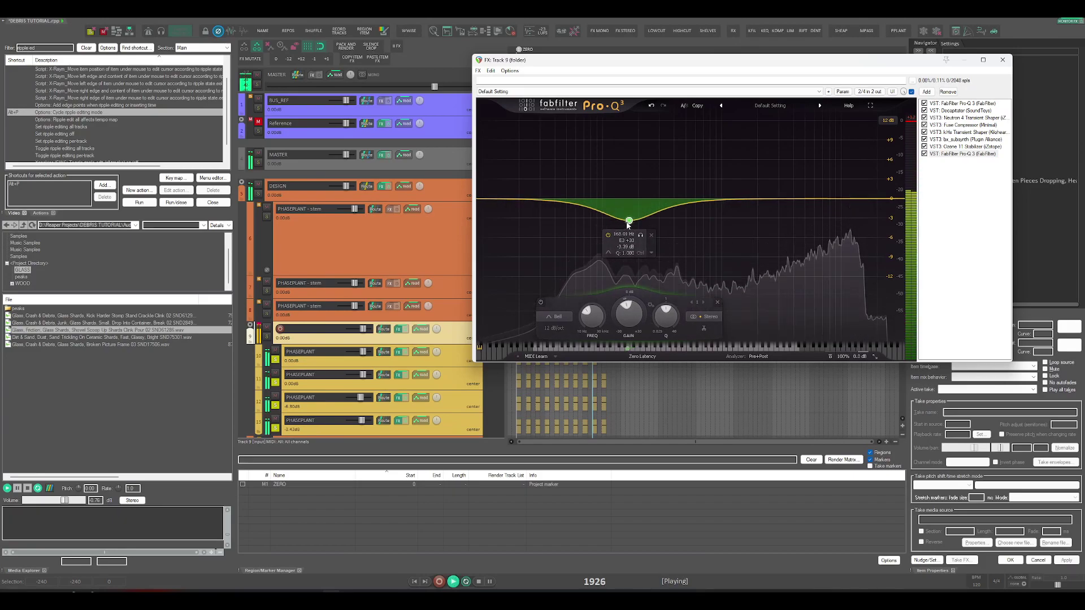
key("space")
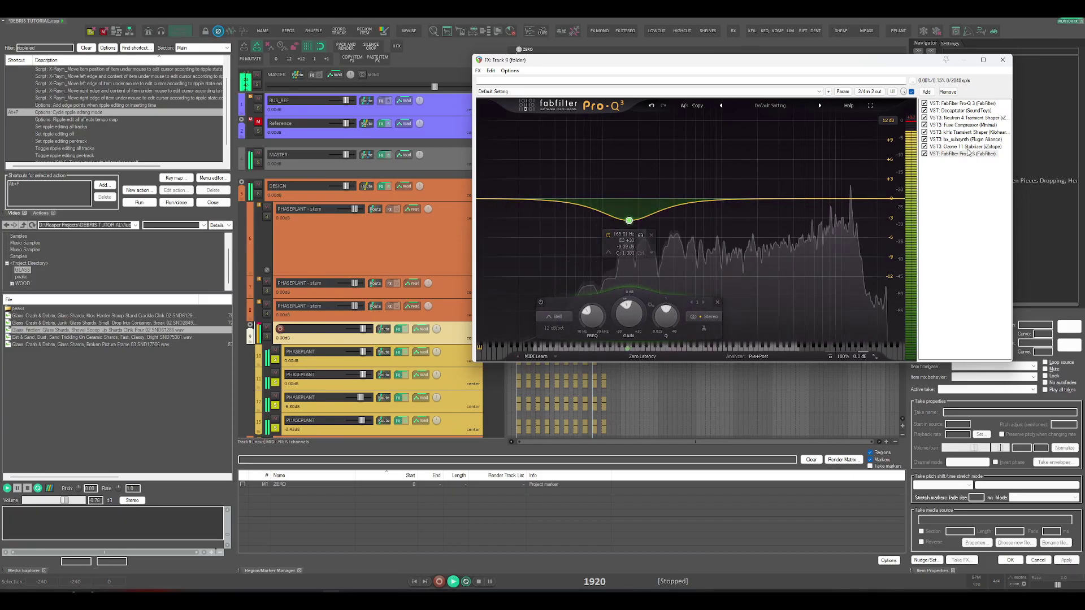
Add a gentle low-frequency boost and a wide boost of about 3 dB near 1550 Hz, checking both during playback.
mouse_move(571, 199)
left_mouse_down()
mouse_move(575, 174)
mouse_move(576, 187)
left_mouse_up()
key("space")
left_click_drag(763, 198, 745, 179)
key("space")
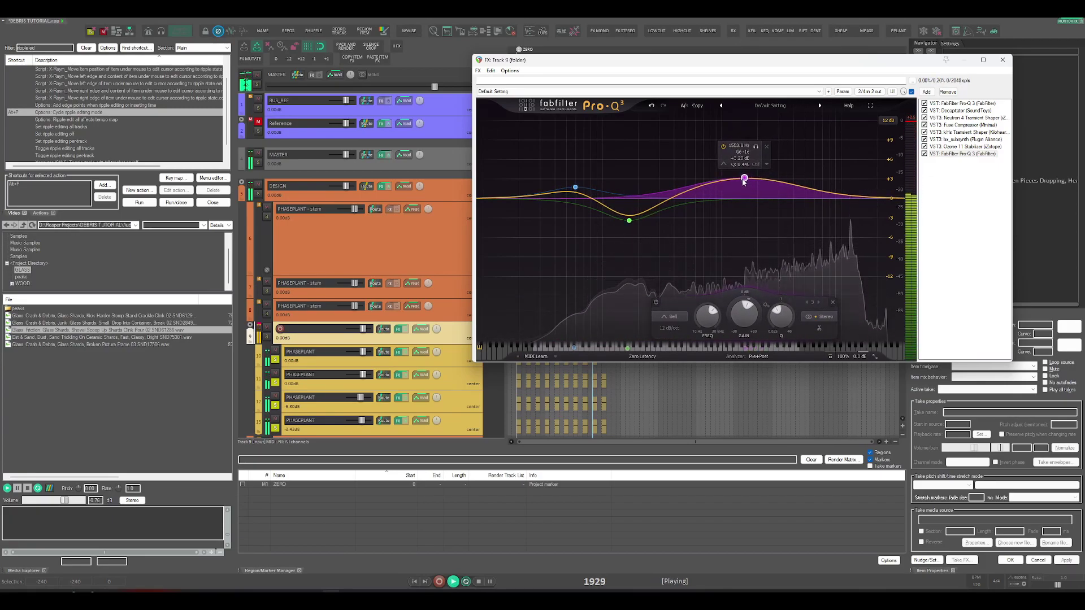
left_click(545, 392)
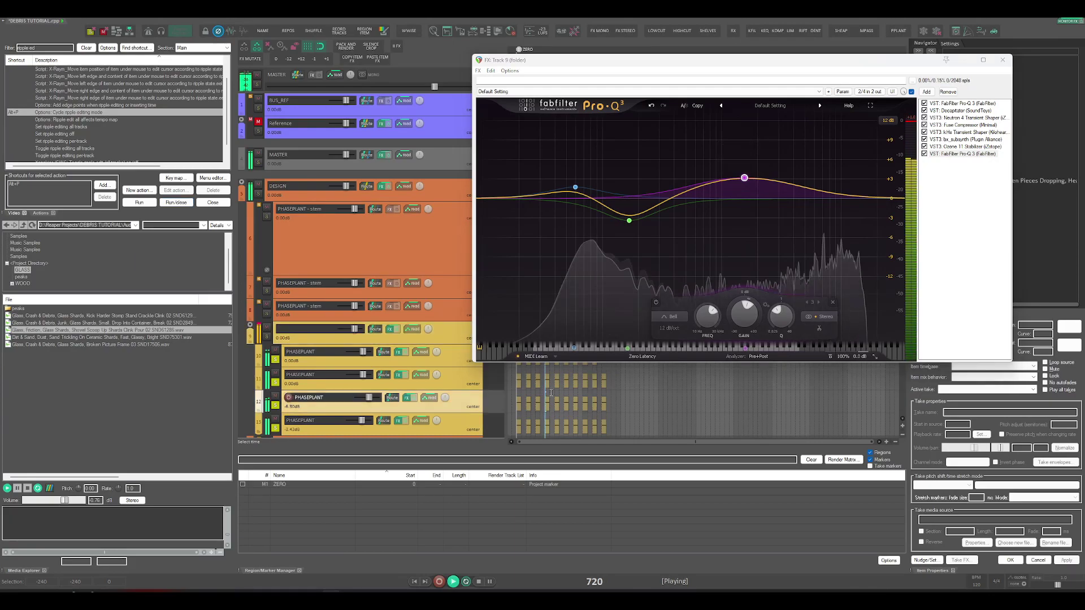
key("space")
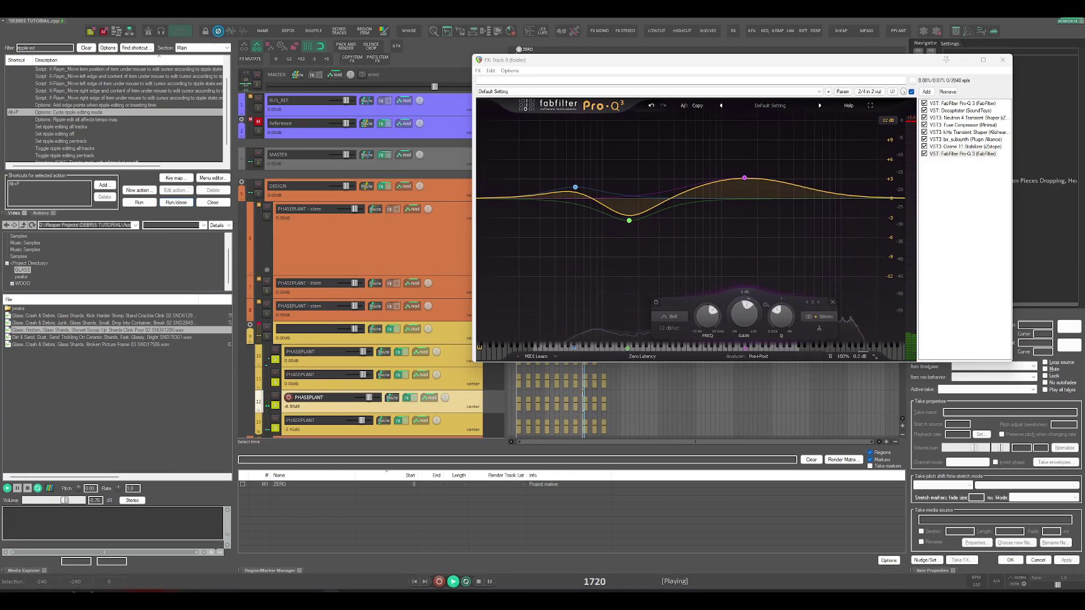
key("space")
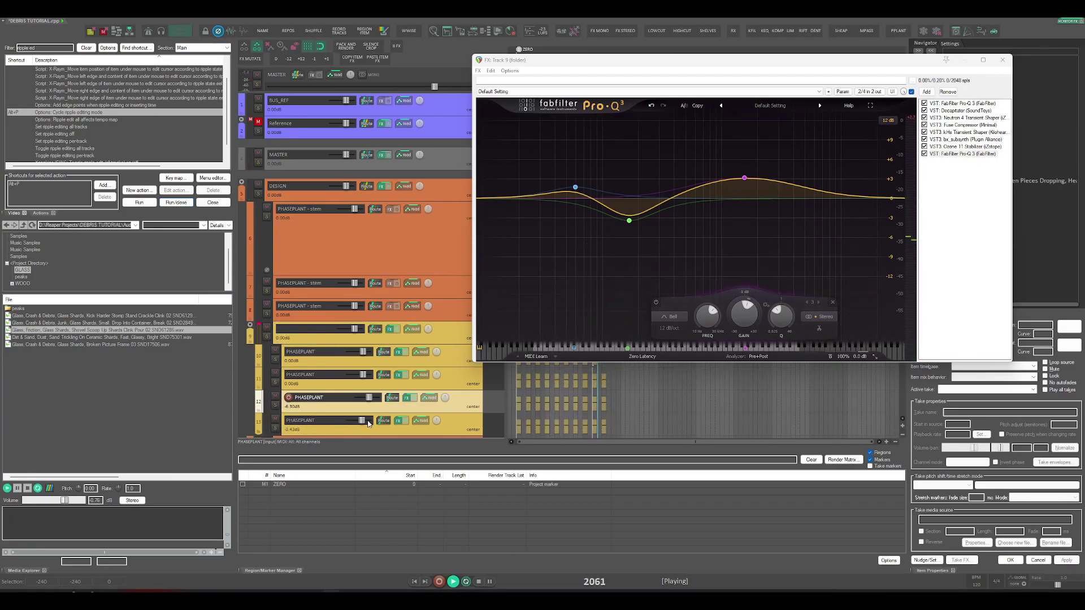
Solo the third Phase Plant layer in the folder and play its last variations.
left_click(275, 406)
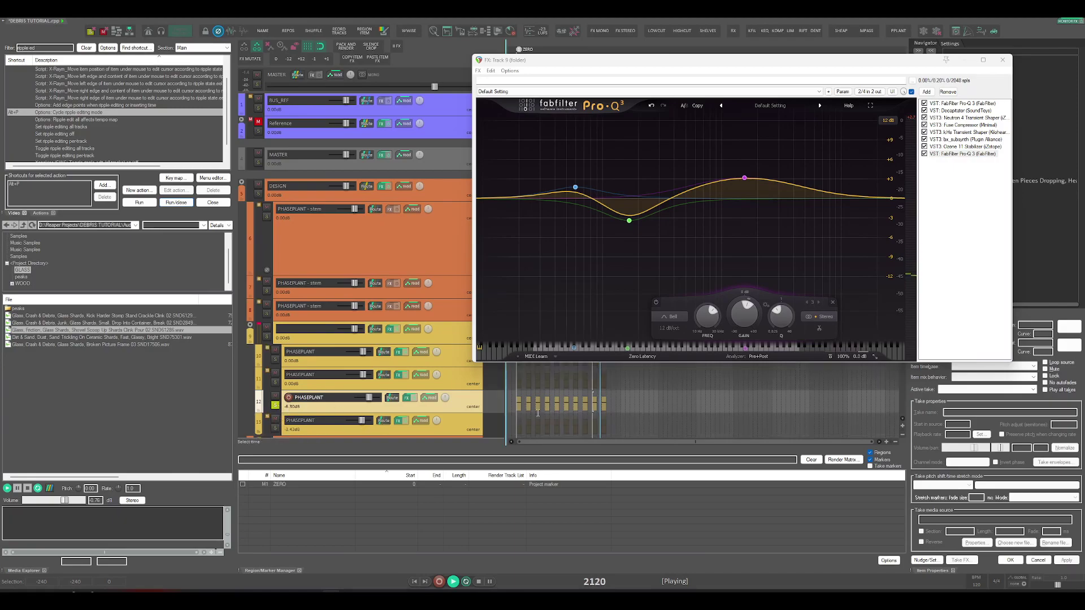
left_click(593, 409)
key("space")
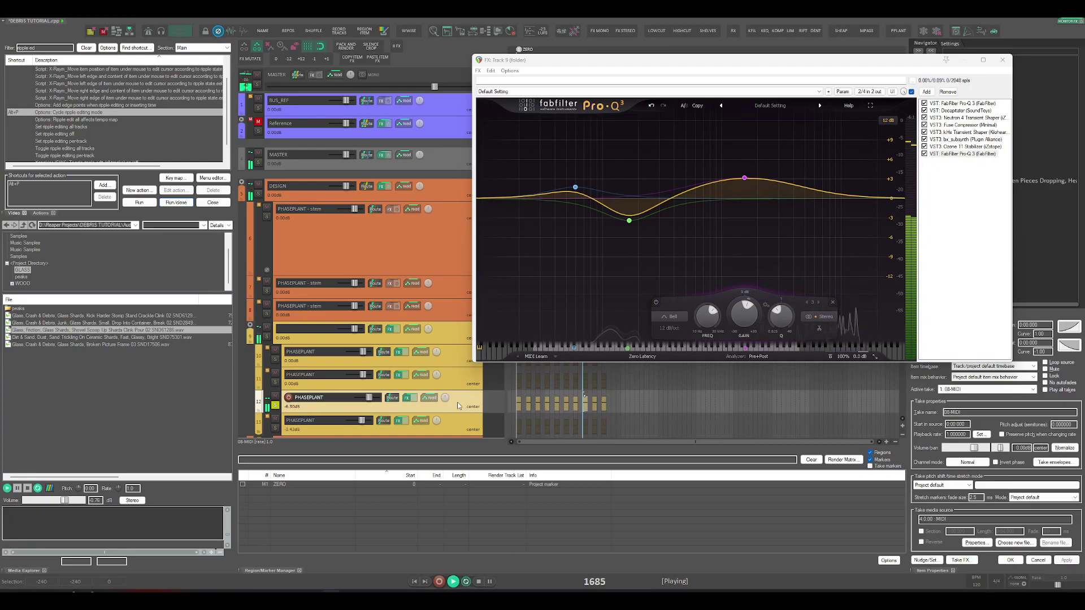
In that layer's Phase Plant, set grain level and timing randomness to 100%, pan randomness to 0%, and envelope decay to 452 ms.
left_click(406, 398)
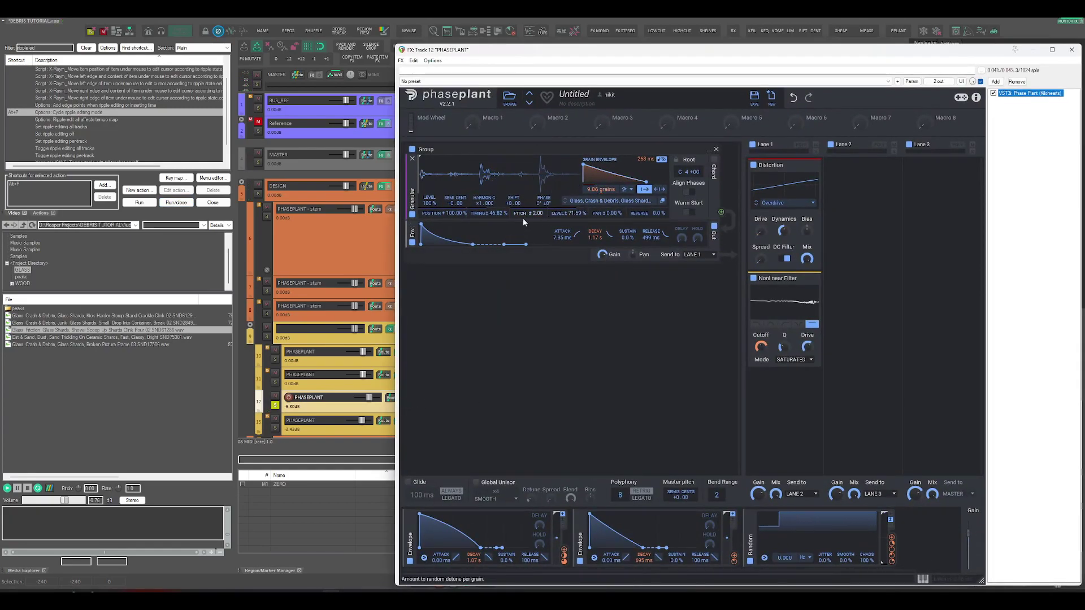
double_click(580, 213)
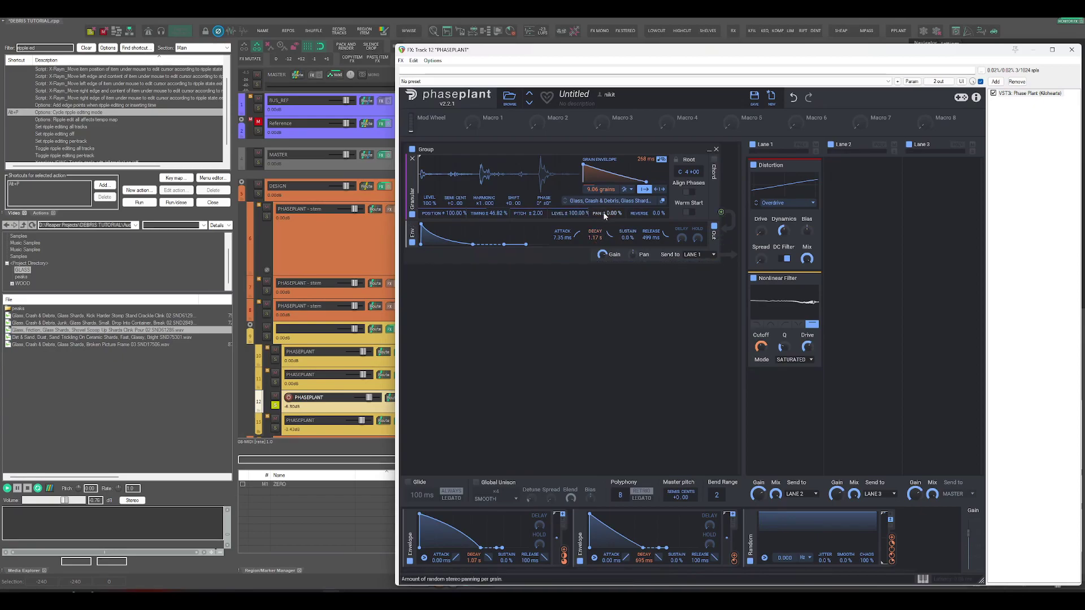
double_click(496, 214)
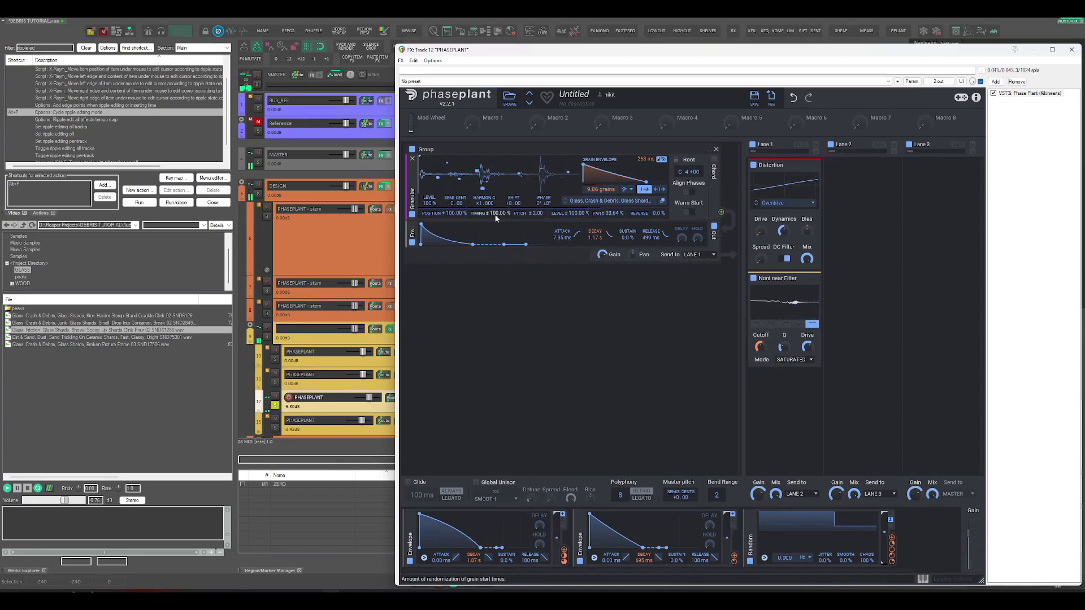
double_click(611, 213)
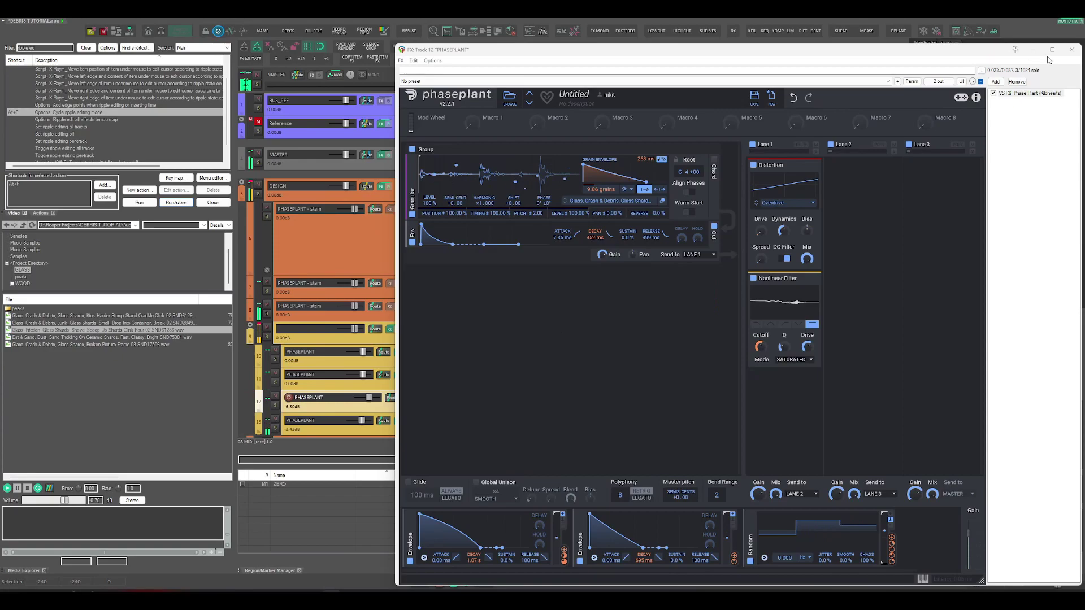
key("Escape")
Mute the two lower PHASEPLANT stem tracks and play the grouped layers from the start.
left_click(594, 341)
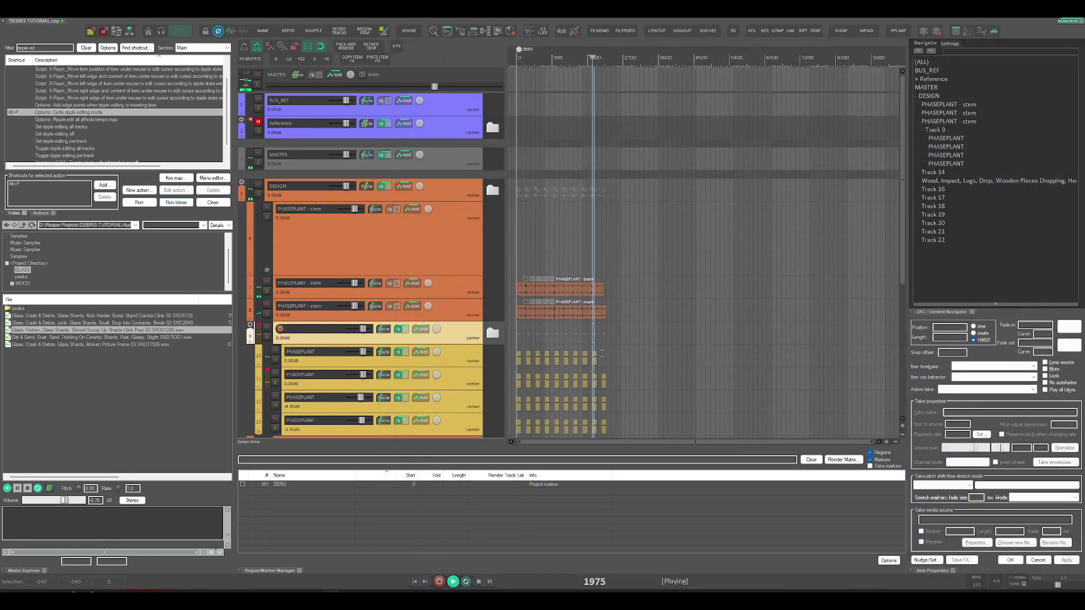
left_click(601, 351)
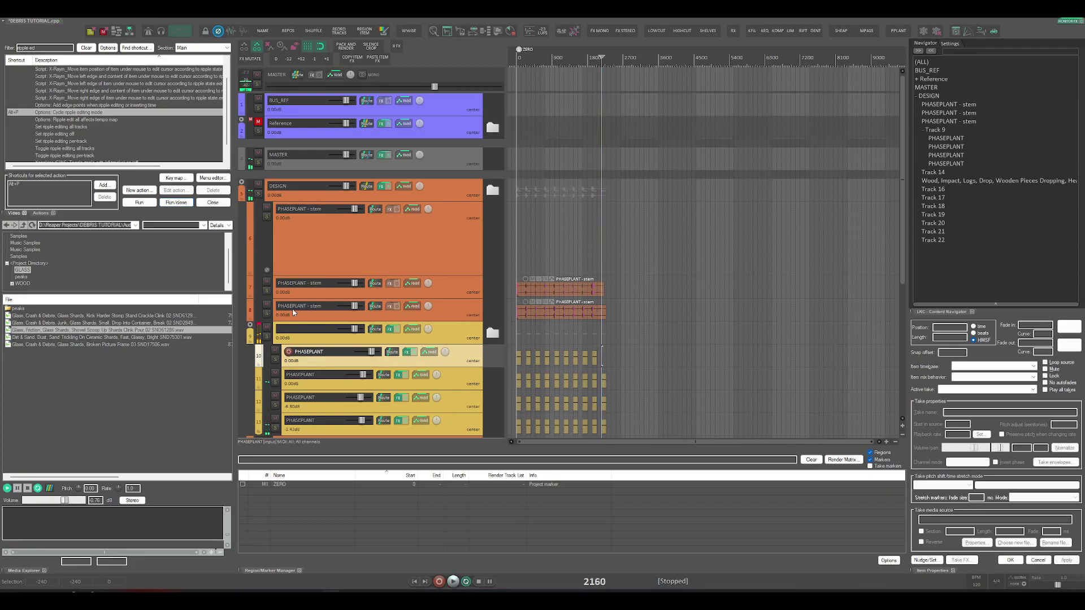
left_click(268, 305)
left_click(267, 282)
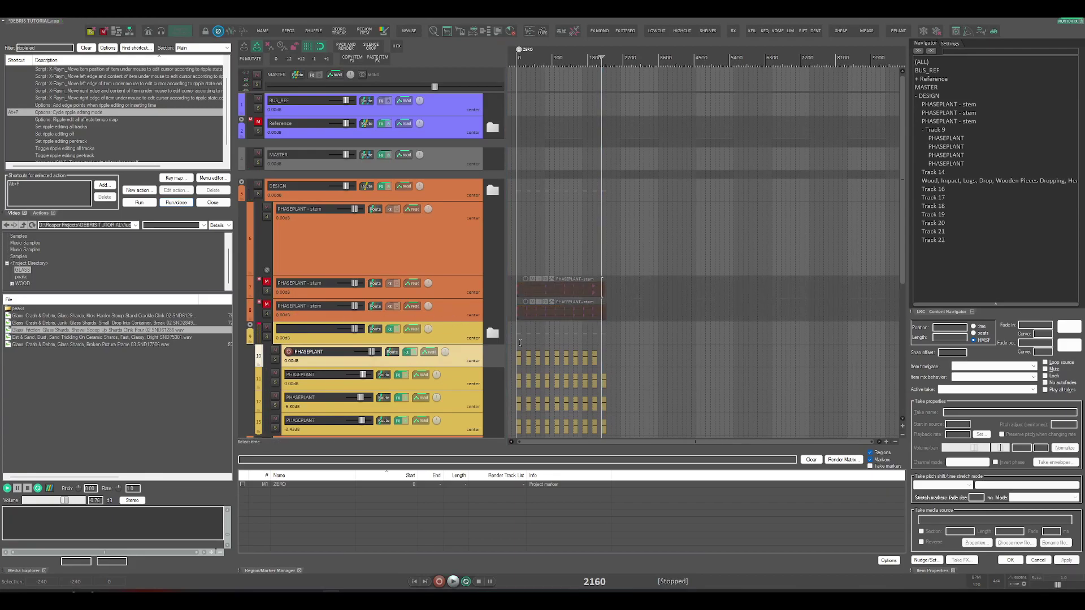
left_click(516, 340)
key("space")
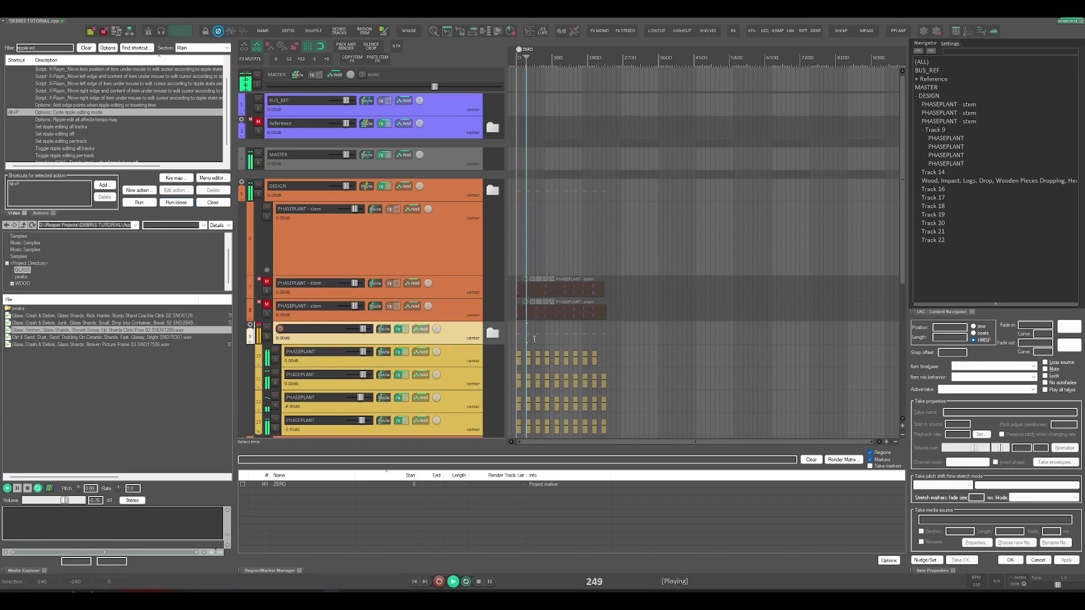
key("space")
Add Newfangled Punctuate to the end of the folder track's effect chain and play the layers through it.
left_click(399, 329)
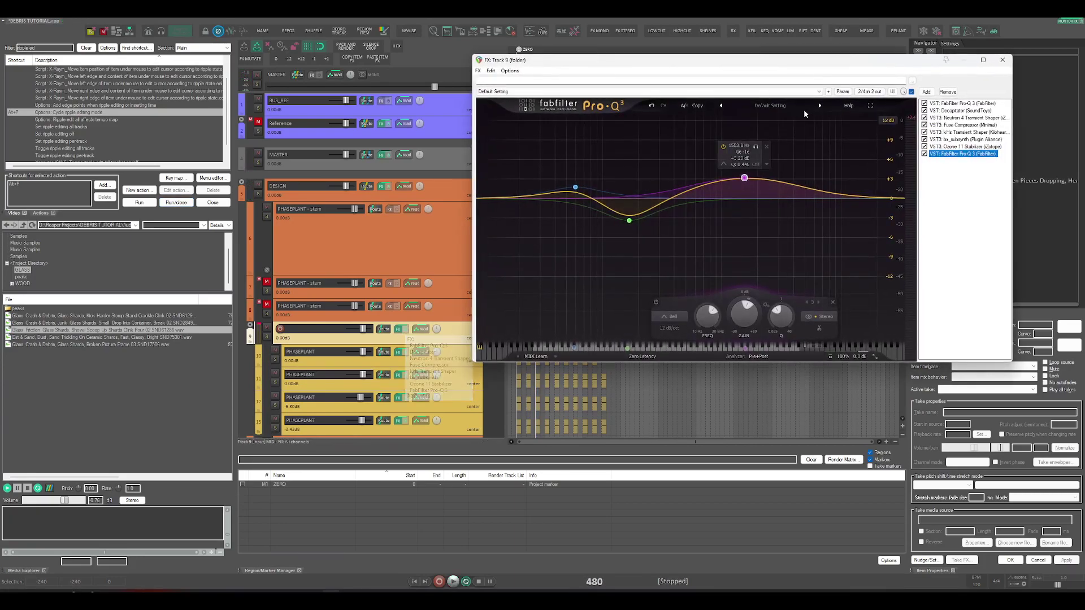
left_click(926, 92)
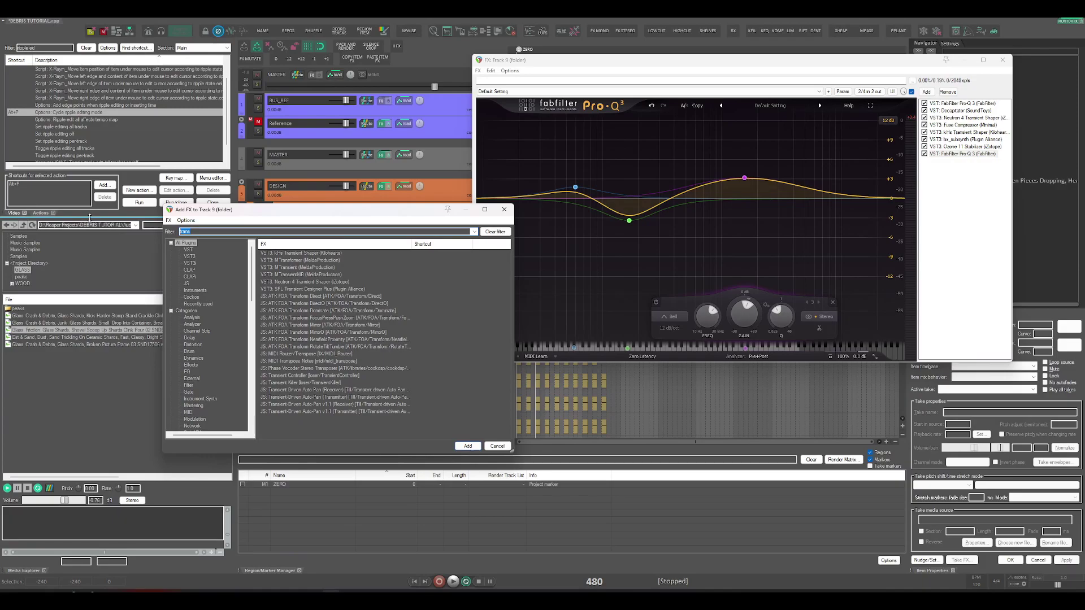
type("un")
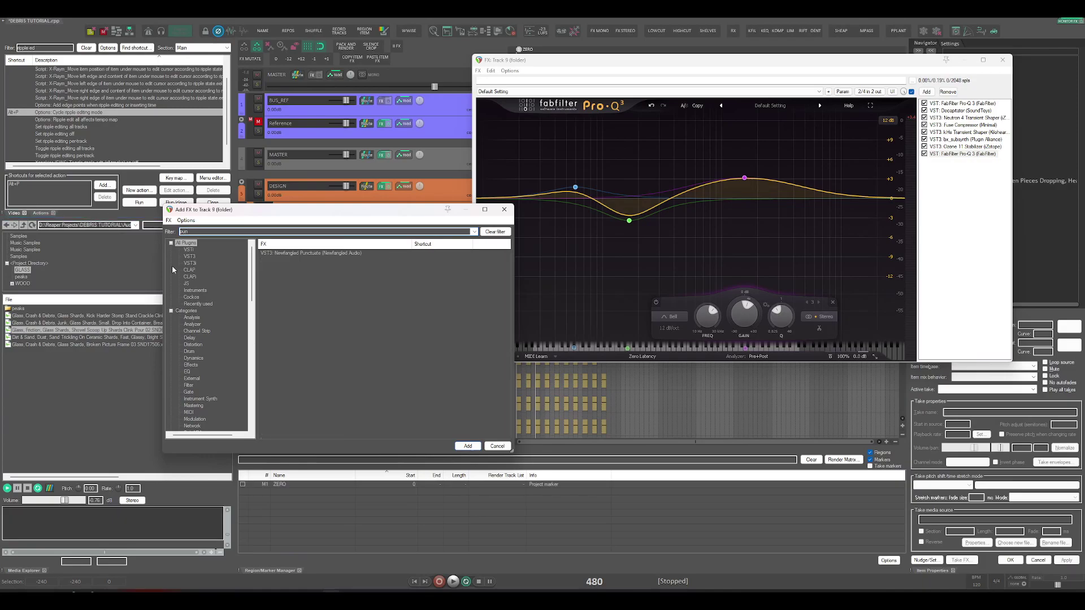
double_click(290, 253)
key("space")
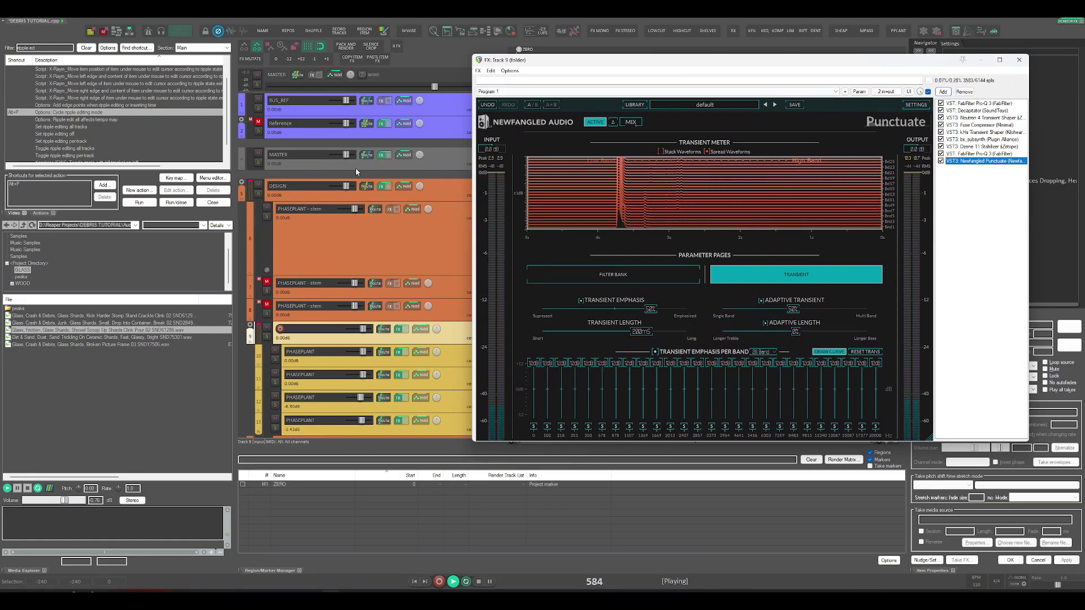
Add the Ozone 11 Maximizer after Punctuate in the folder's effect chain and stop playback.
left_click(943, 92)
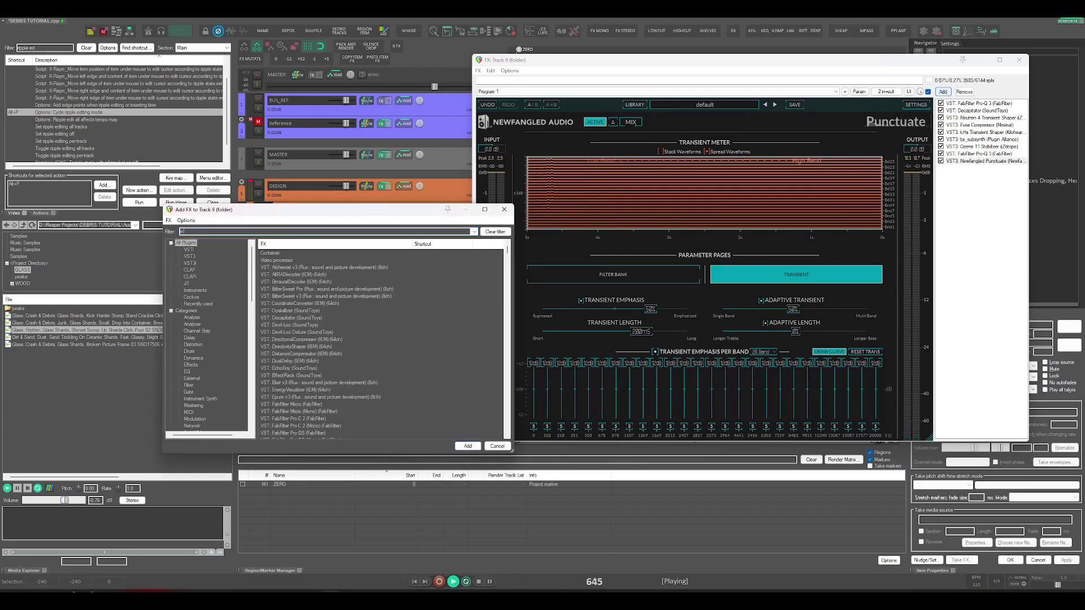
double_click(297, 267)
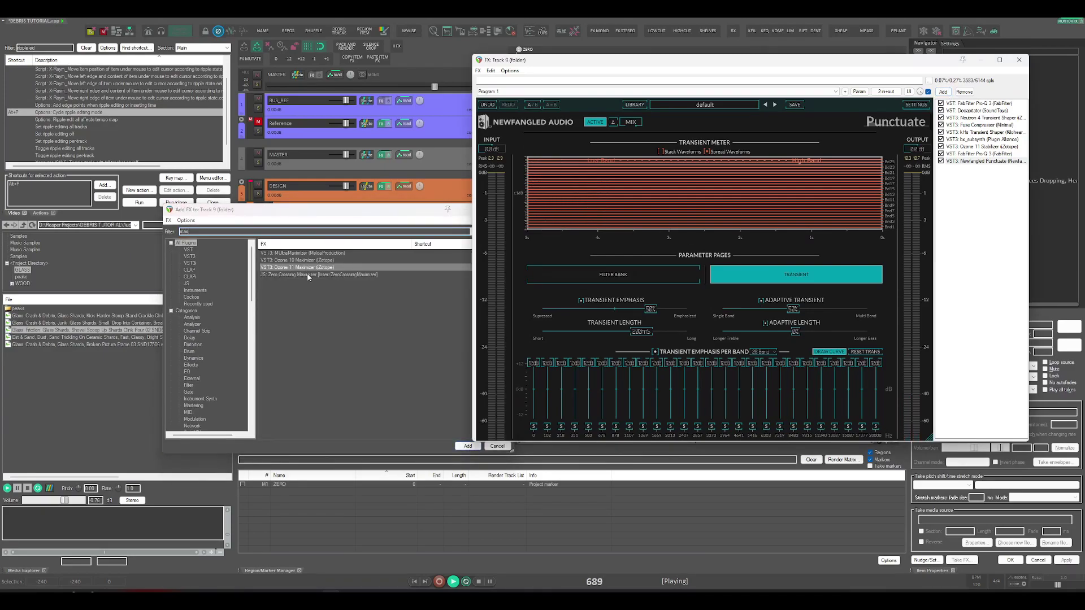
key("space")
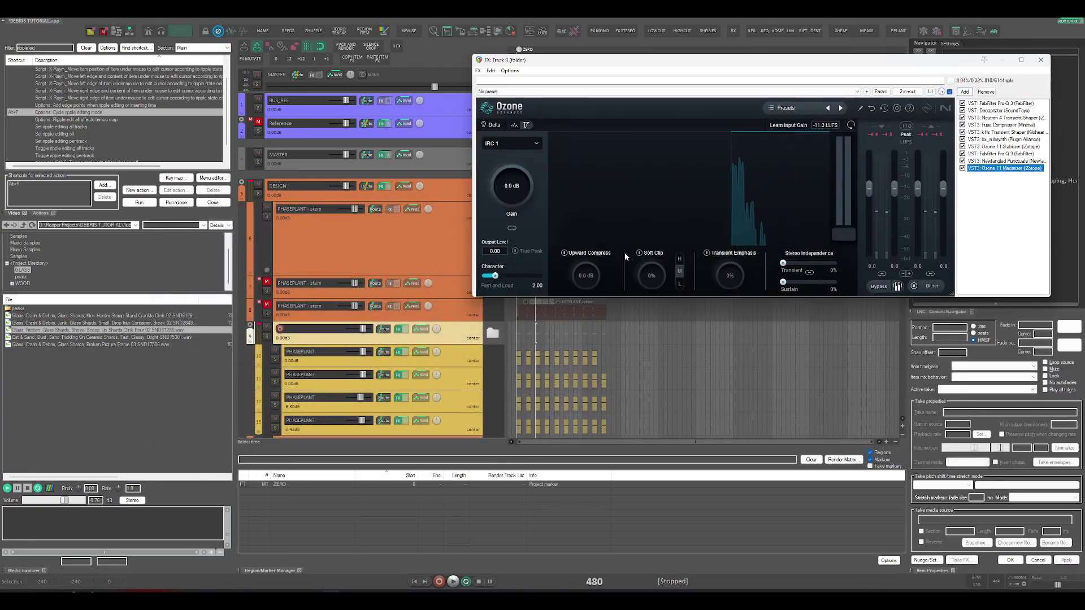
In the Maximizer, set Upward Compress to +3.2 dB, Soft Clip to 36% and input level to -9.7 dB, checking during playback.
left_click_drag(588, 275, 587, 257)
left_click_drag(652, 275, 636, 232)
key("space")
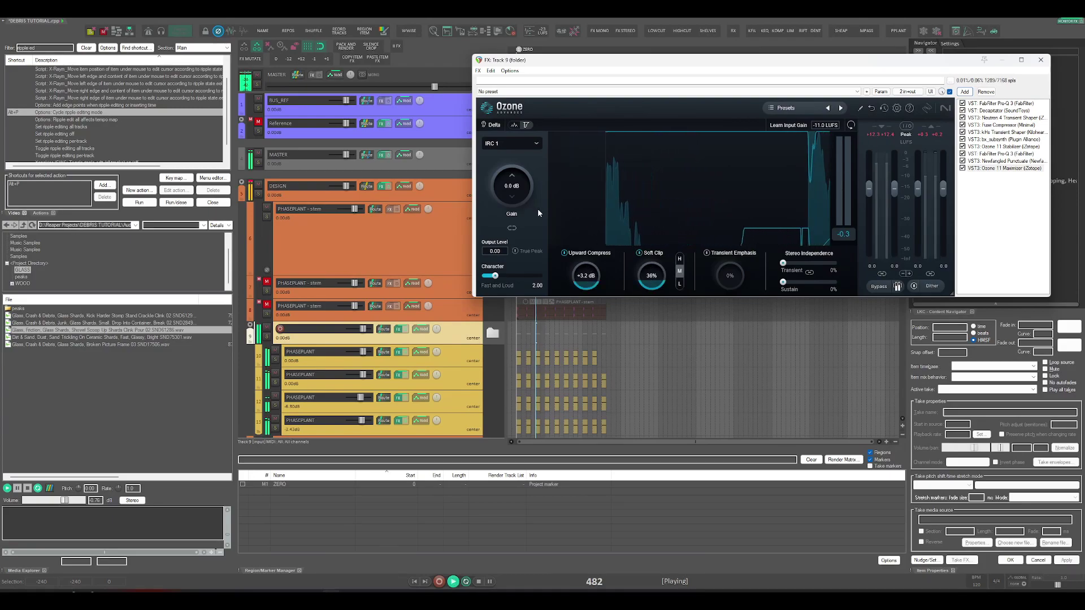
left_click_drag(869, 188, 868, 221)
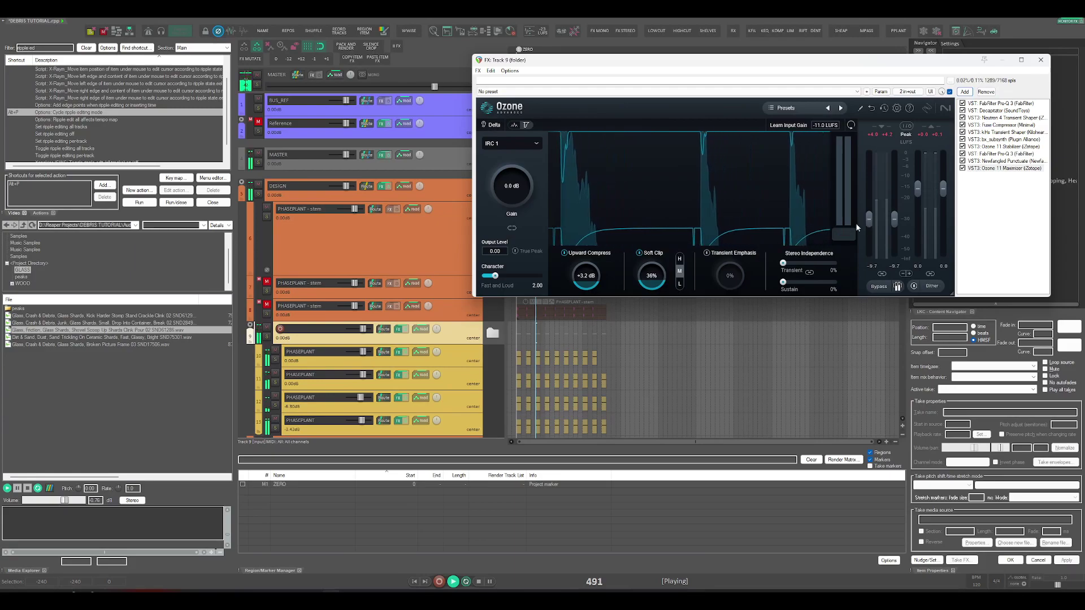
left_click(559, 344)
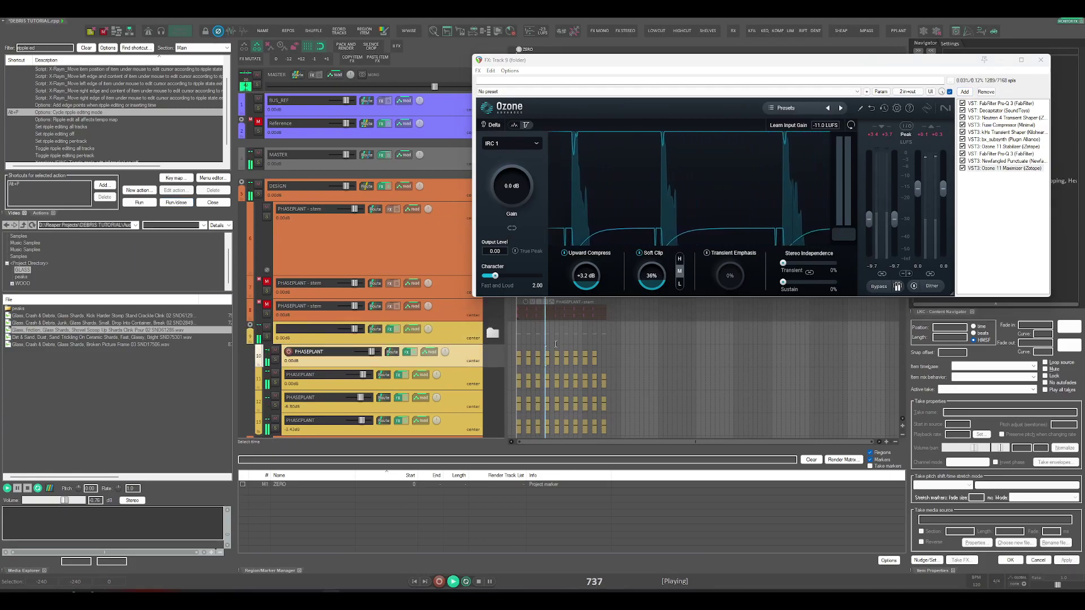
Lower Punctuate's Transient Emphasis slightly and replay the variation to compare.
left_click(1003, 161)
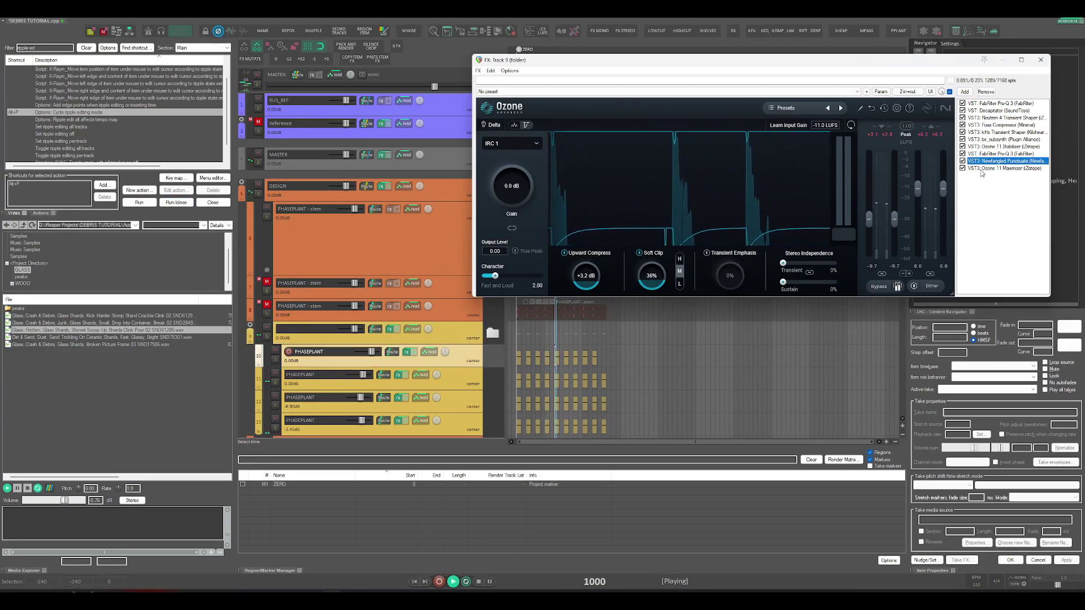
left_click_drag(640, 310, 625, 309)
key("space")
key("space")
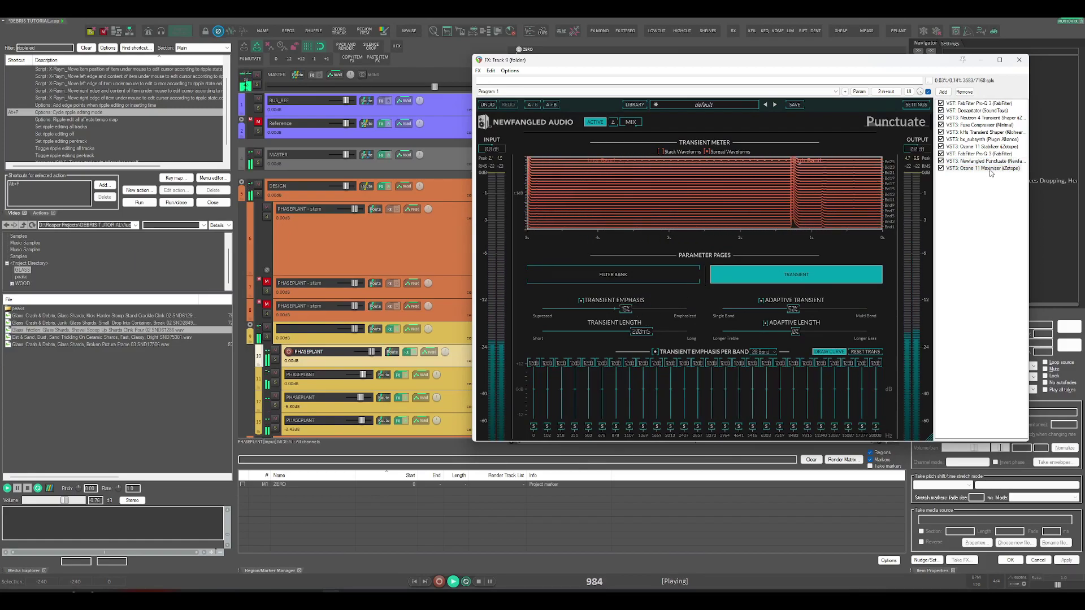
Raise the Maximizer's input level to about -2.6 dB and lower the folder track's volume.
key("Down")
left_click_drag(869, 219, 869, 199)
key("space")
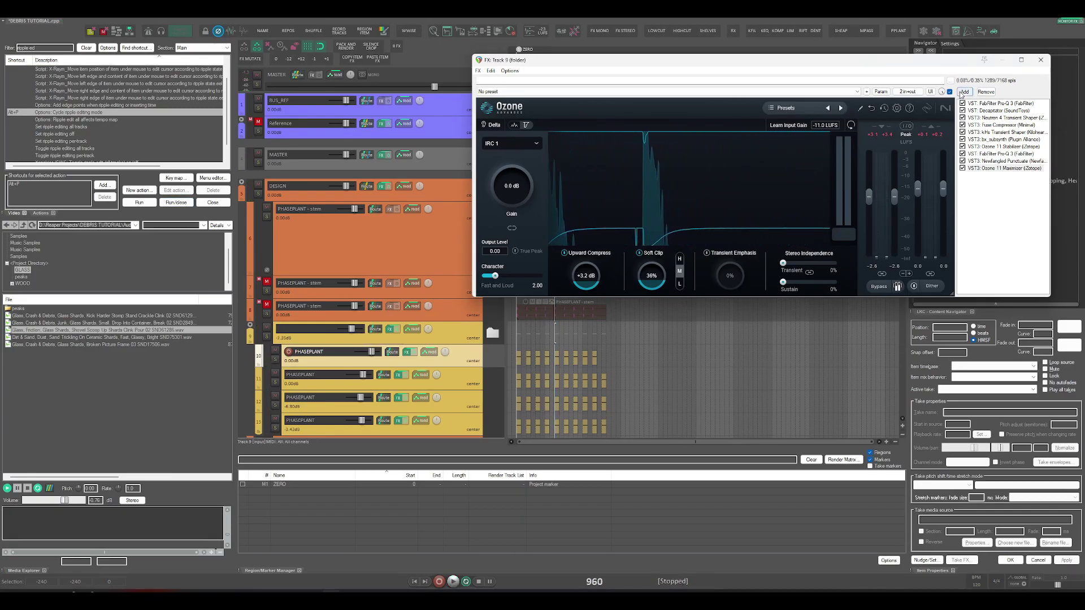
Add kHs Transient Shaper to the end of the folder's effect chain, raise its attack slightly and play the next variation.
left_click(964, 92)
type("tran")
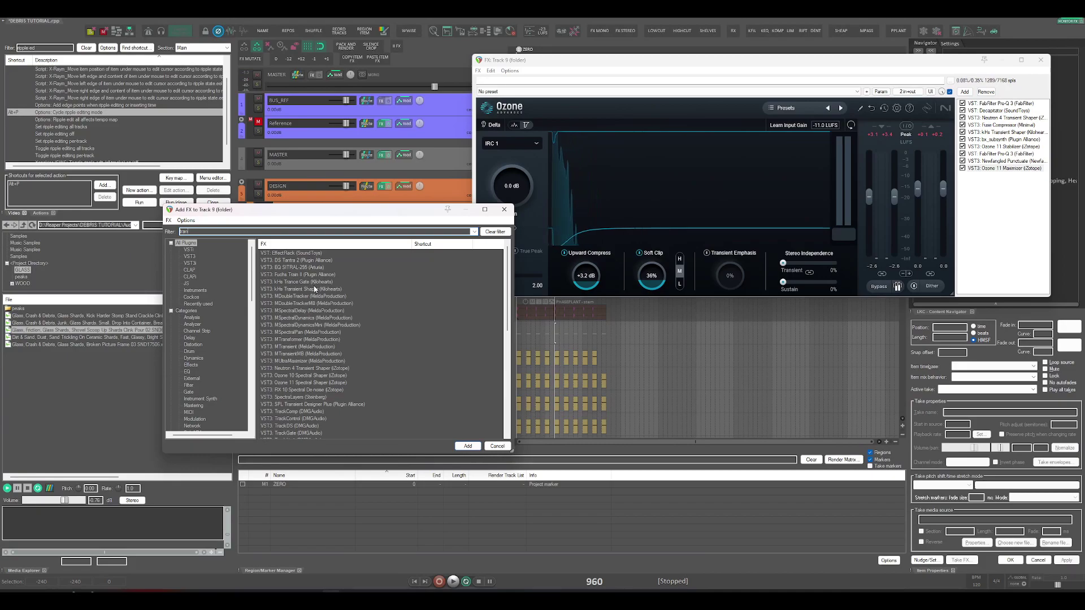
double_click(317, 262)
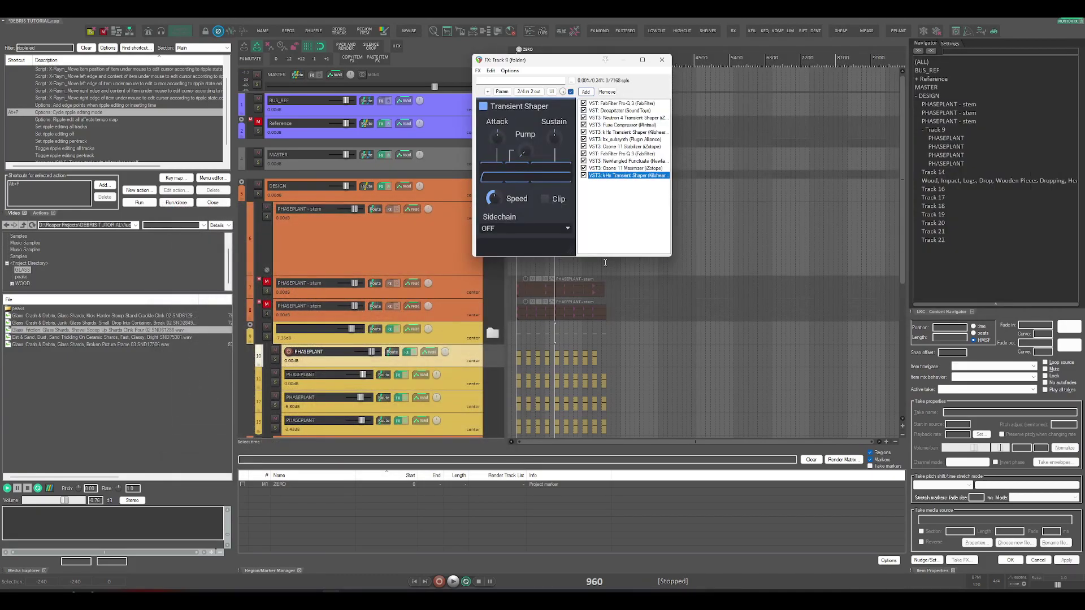
left_click_drag(491, 143, 493, 137)
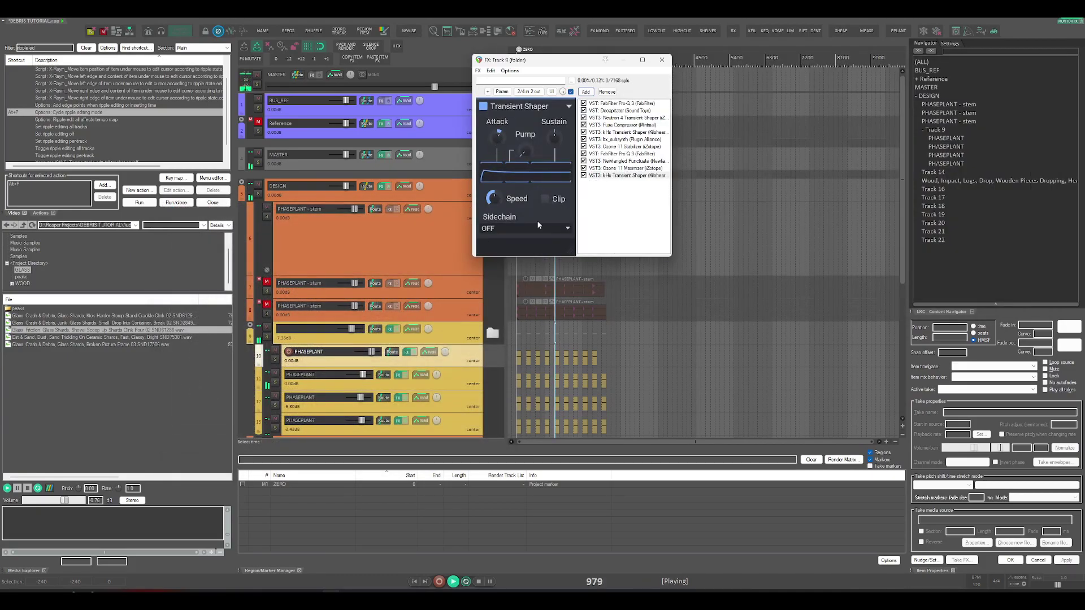
left_click(564, 335)
key("space")
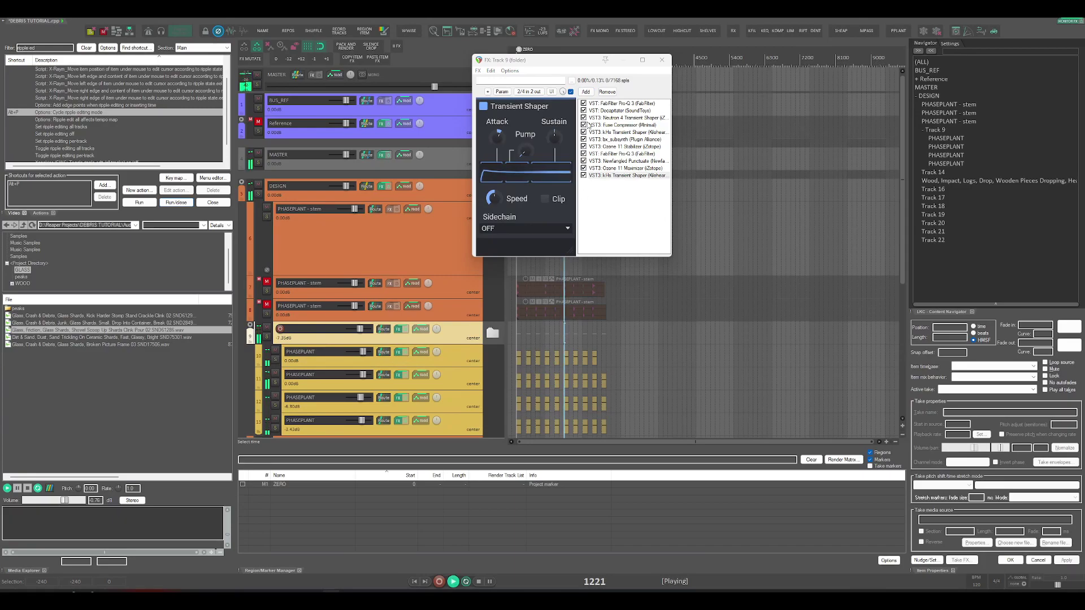
Adjust the third Phase Plant layer's volume to about -5.2 dB while replaying the variation.
key("space")
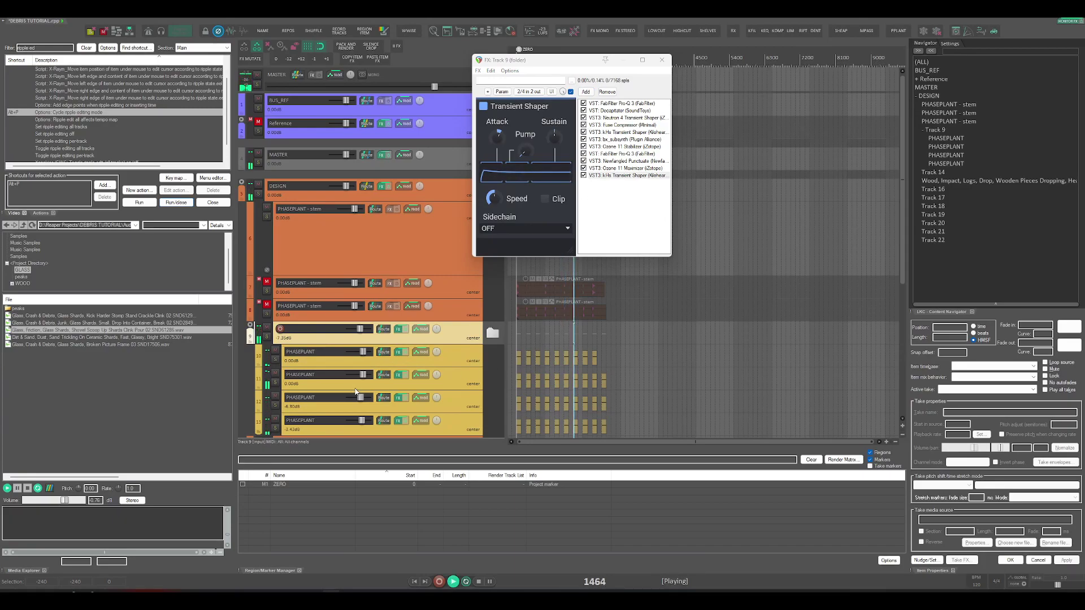
key("space")
mouse_move(364, 400)
left_mouse_down()
mouse_move(364, 423)
mouse_move(363, 399)
left_mouse_up()
key("space")
key("ctrl+z")
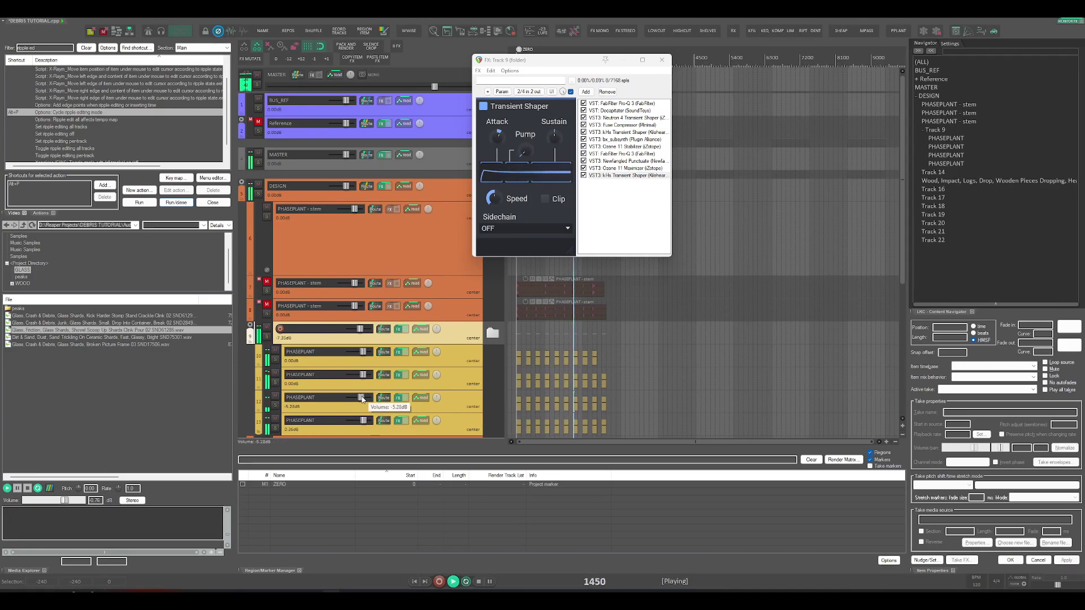
key("space")
key("space")
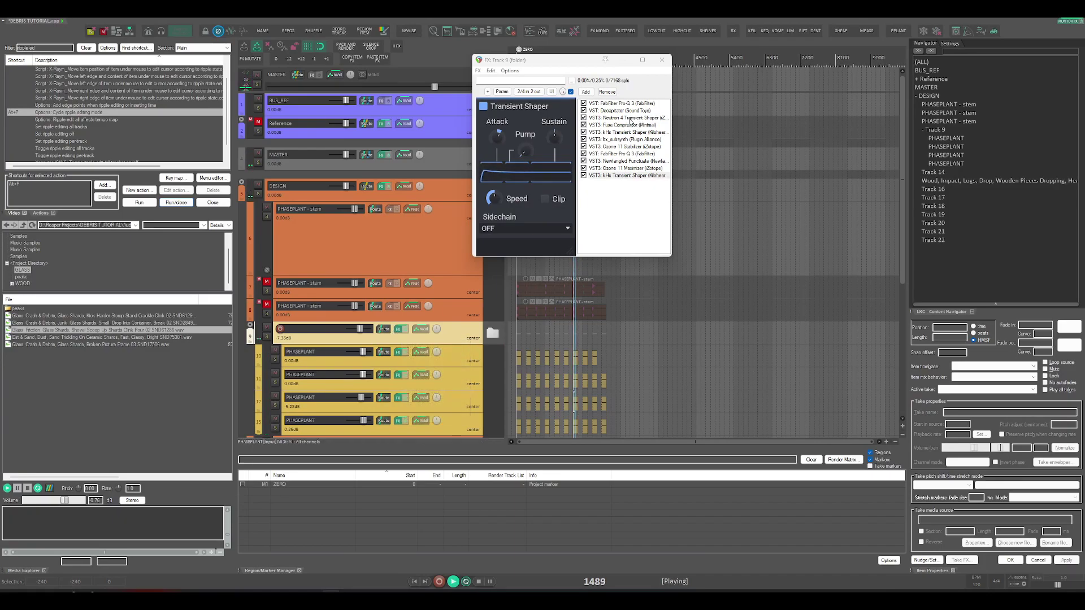
Move the Ozone 11 Stabilizer to the end of the folder's effect chain and set its High amount to 0 and Low amount to 42.
left_click_drag(644, 149, 644, 198)
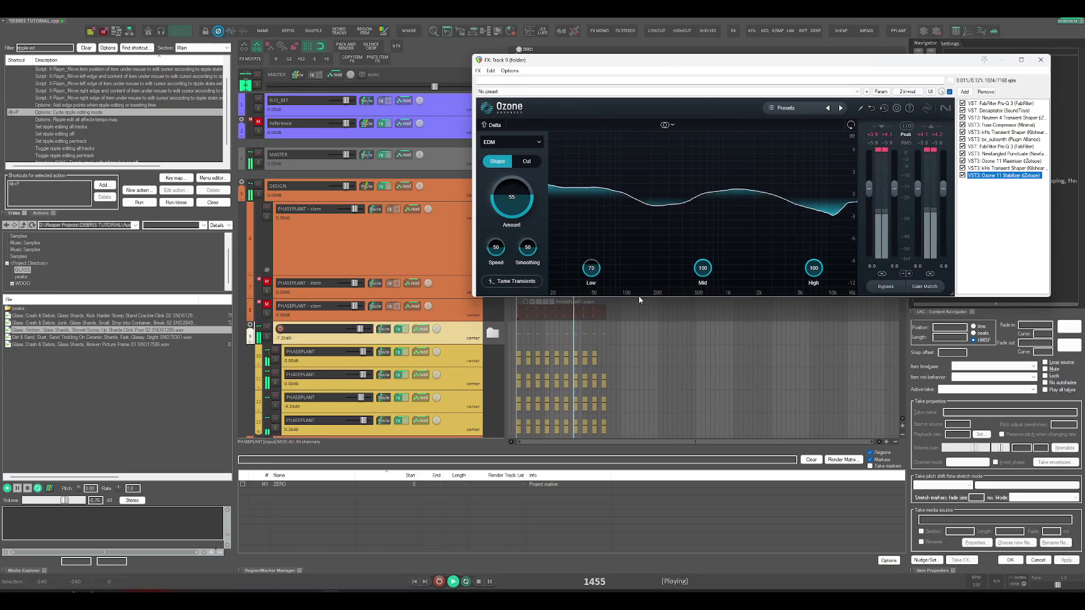
left_click(802, 426)
key("space")
key("space")
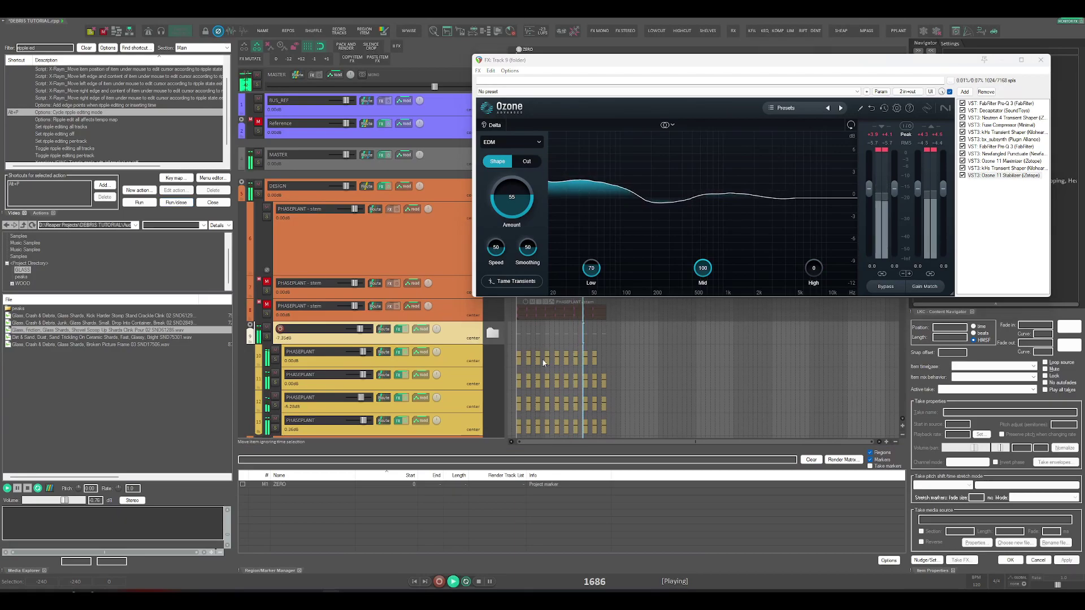
left_click(565, 355)
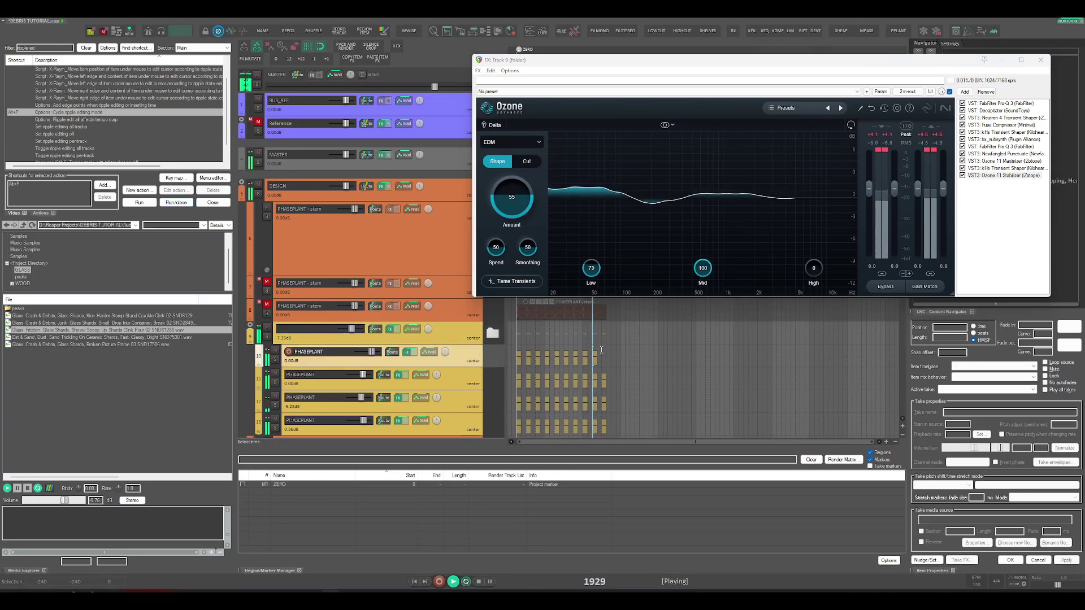
key("space")
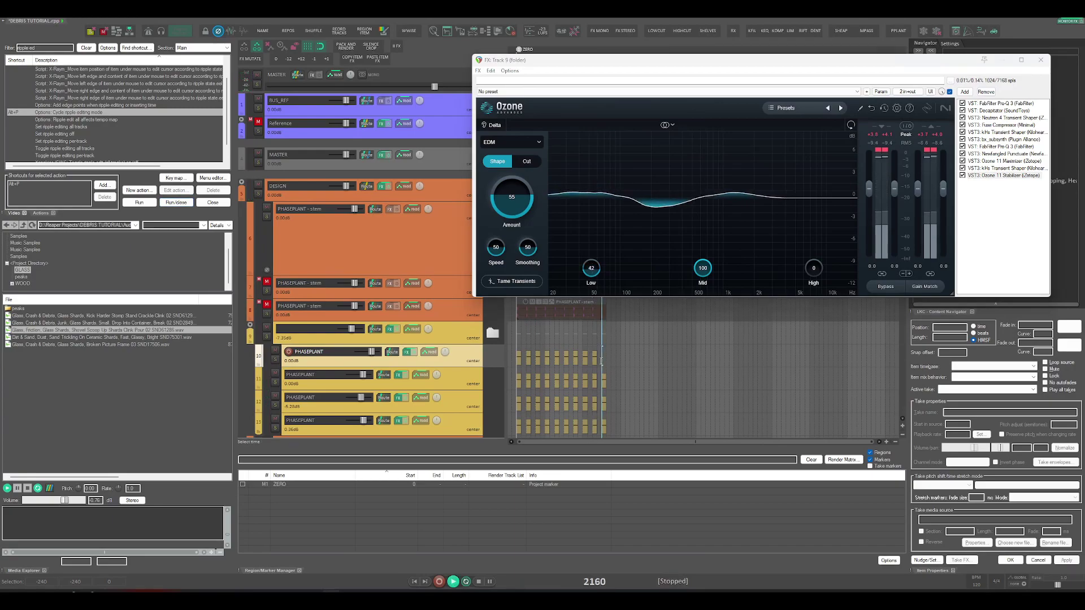
key("space")
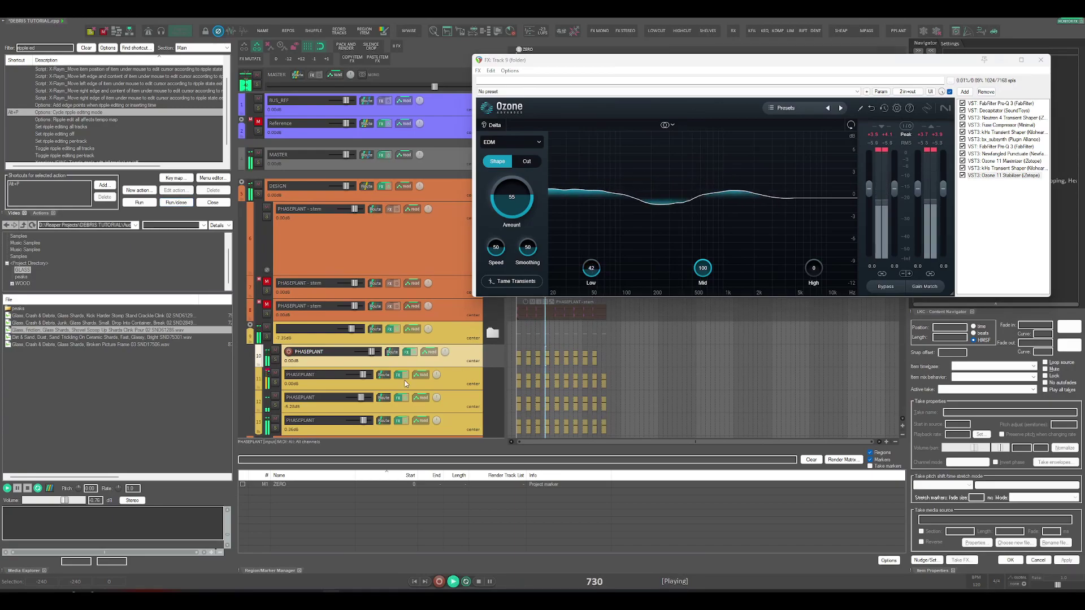
In the third layer's Phase Plant, replace the granular sample with the "Glass Shards, Small, Drop Into Container, Break 02" file.
left_click(398, 398)
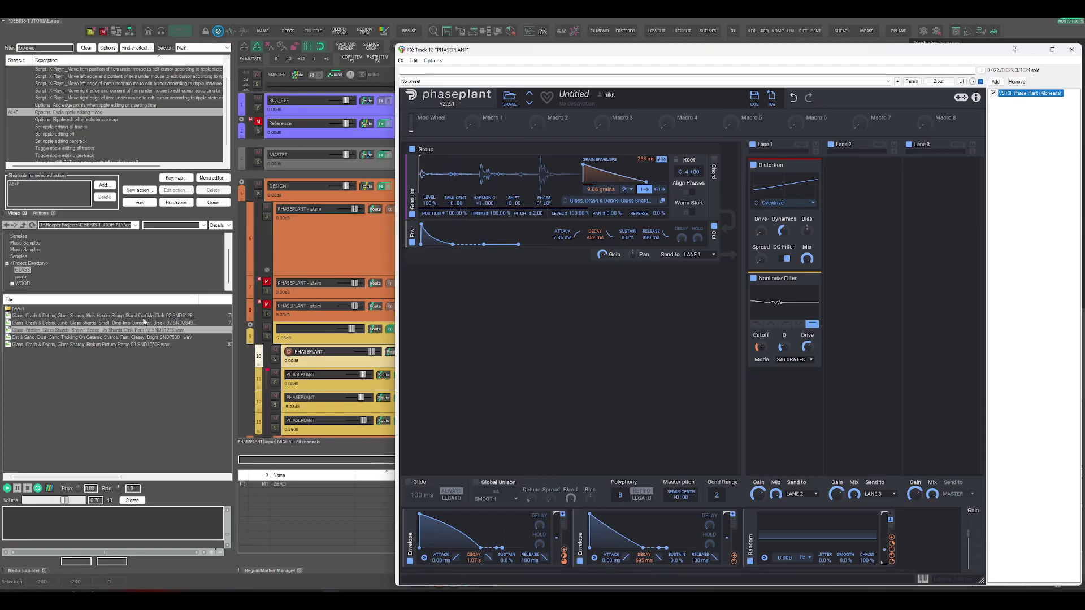
left_click_drag(139, 324, 480, 175)
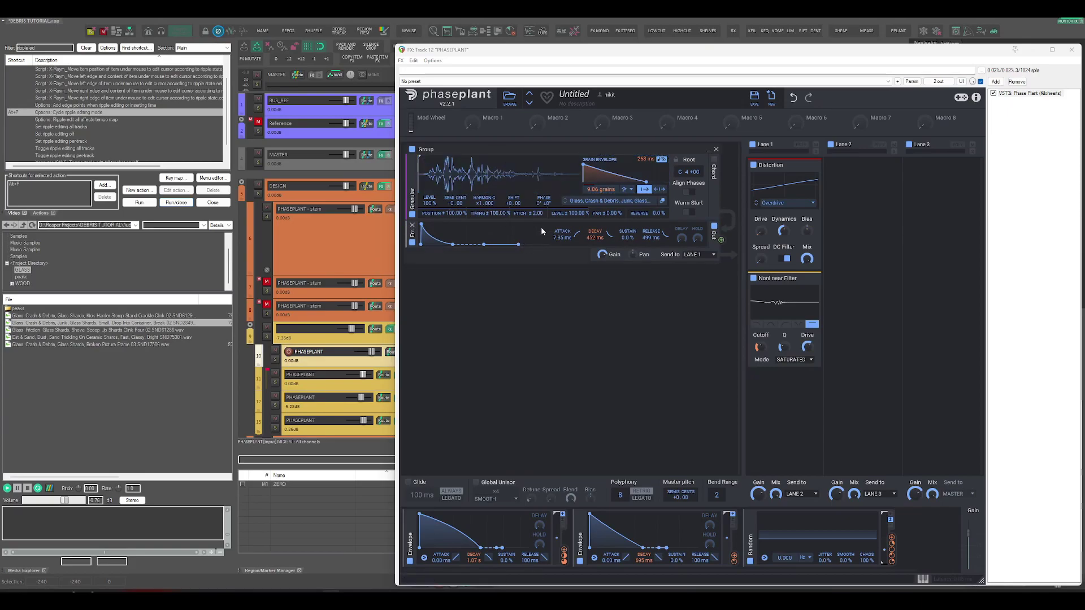
Select the time range spanning all variations, from 0 to 2160, and render the folder track to a stem.
left_click_drag(507, 52, 737, 115)
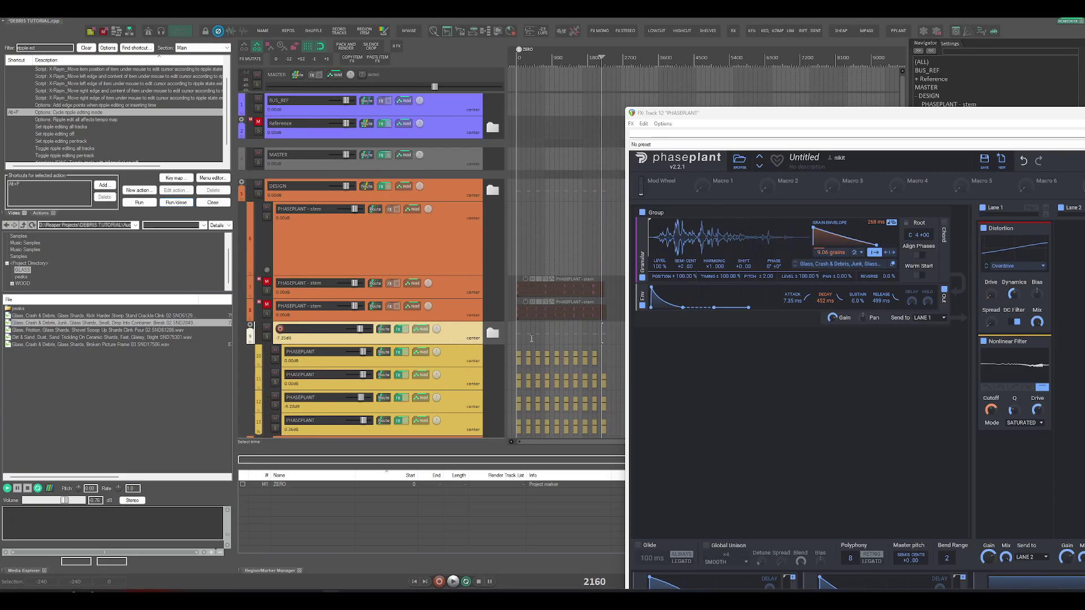
left_click_drag(517, 335, 604, 343)
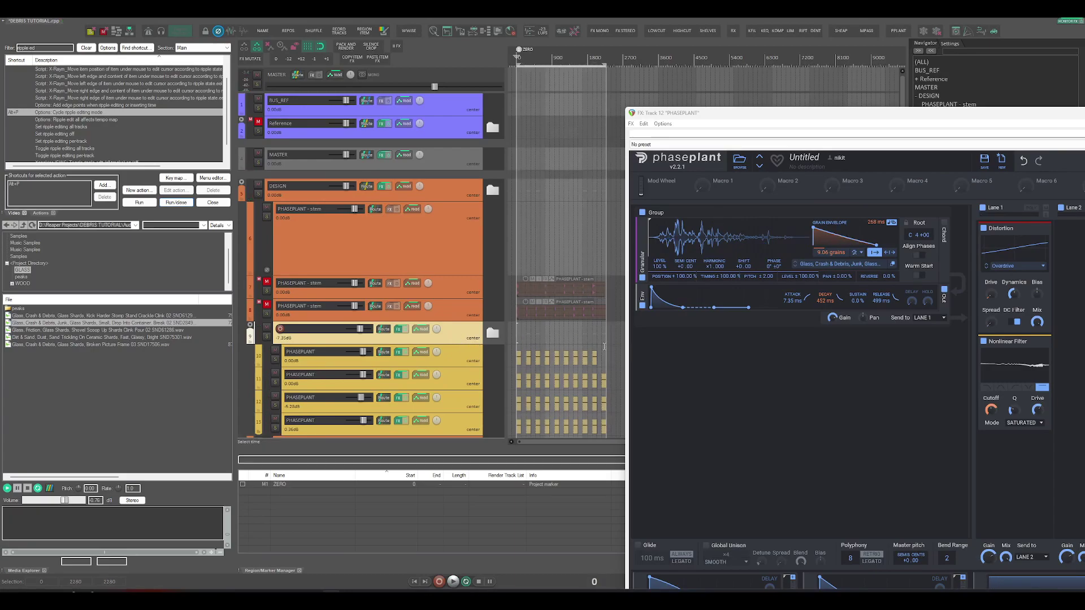
key("ctrl+alt+shift+r")
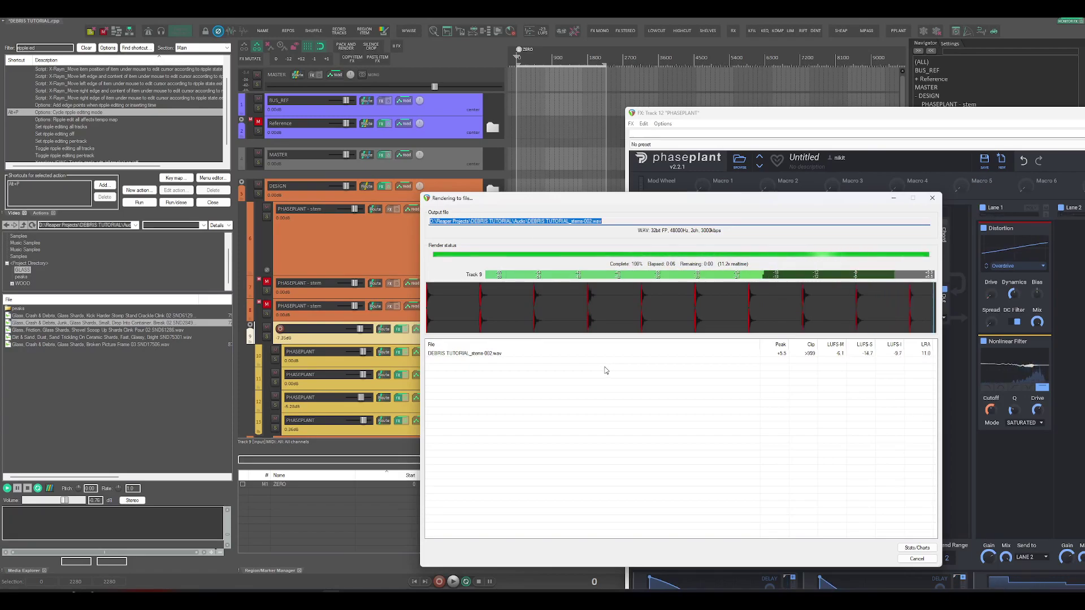
Lower the rendered stem item's volume to about -11.3 dB, play it and reset the stem track's fader to 0 dB.
scroll(528, 333, "up", 8)
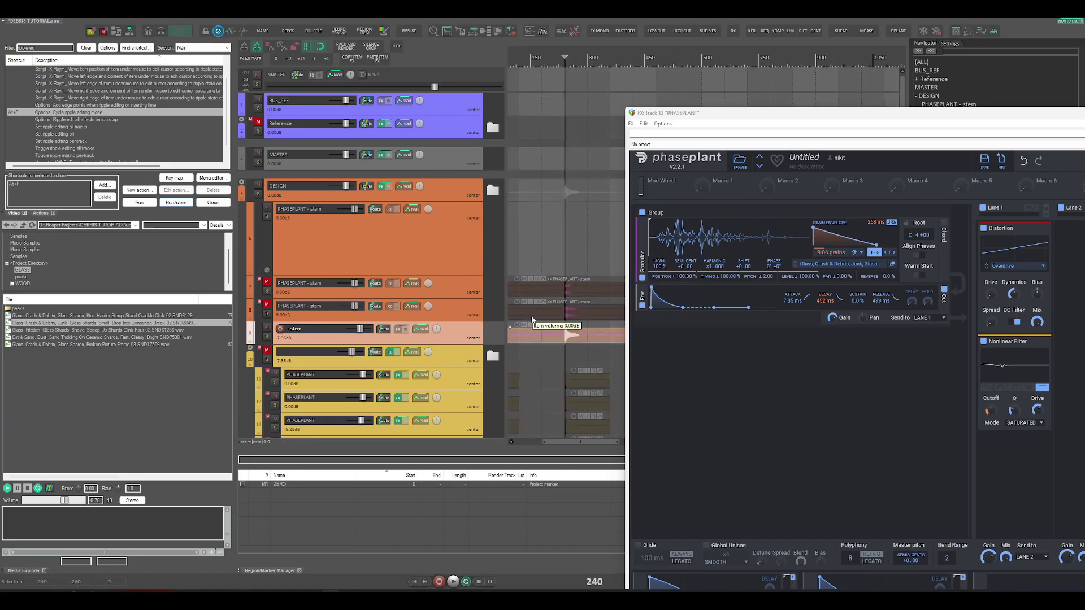
scroll(531, 321, "left", 3)
left_click_drag(571, 328, 571, 351)
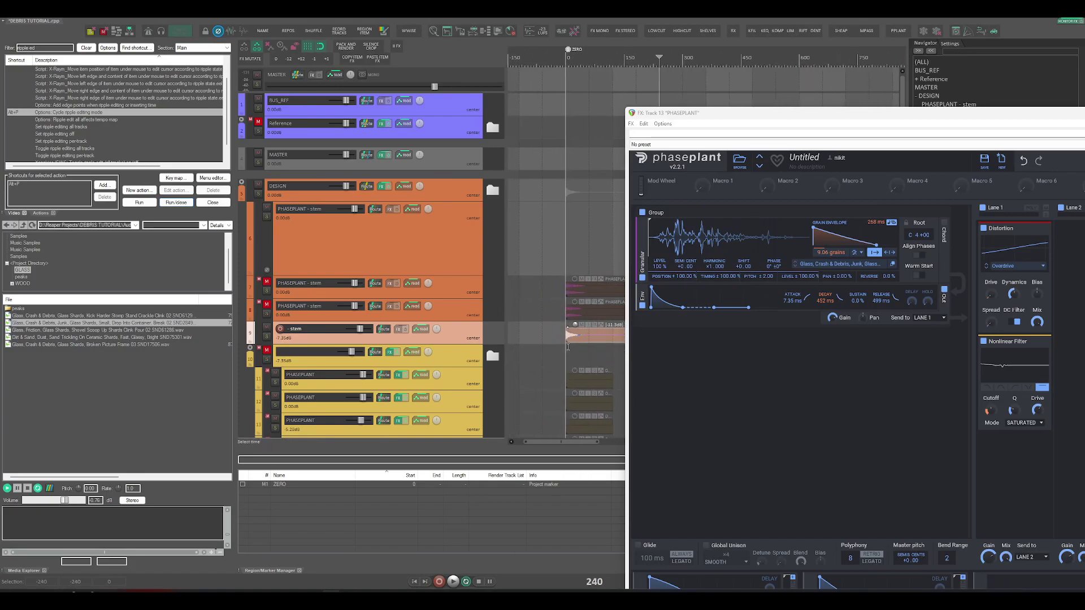
key("space")
double_click(359, 331)
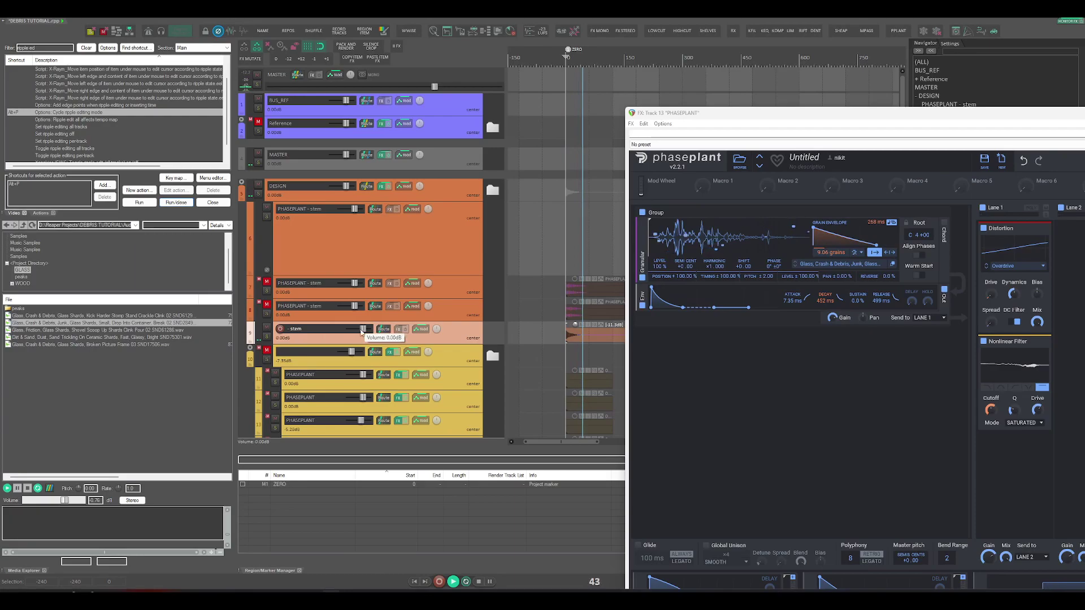
Play the second to fifth variations of the rendered stem.
scroll(565, 336, "down", 1)
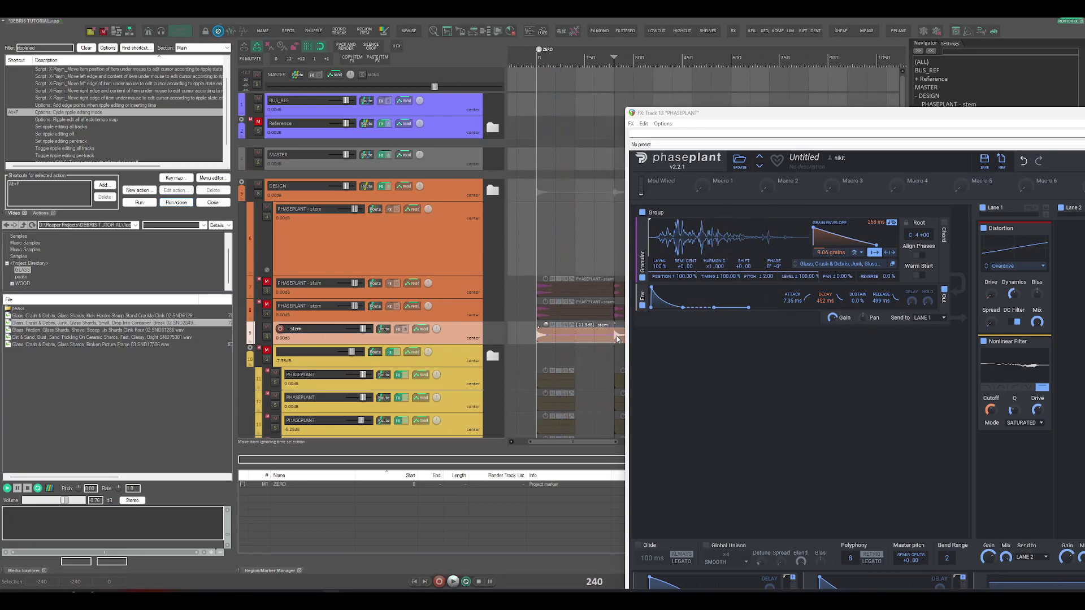
scroll(617, 338, "down", 1)
scroll(571, 340, "down", 2)
key("space")
key("space")
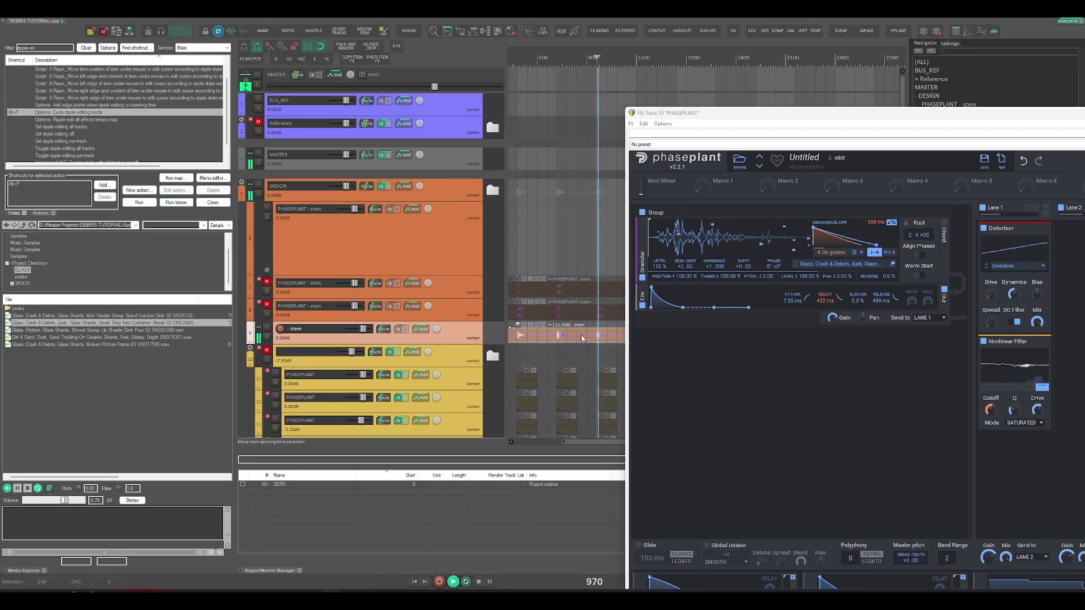
key("space")
Reset the rendered stem item's volume to 0 dB and play further variations.
left_click(401, 329)
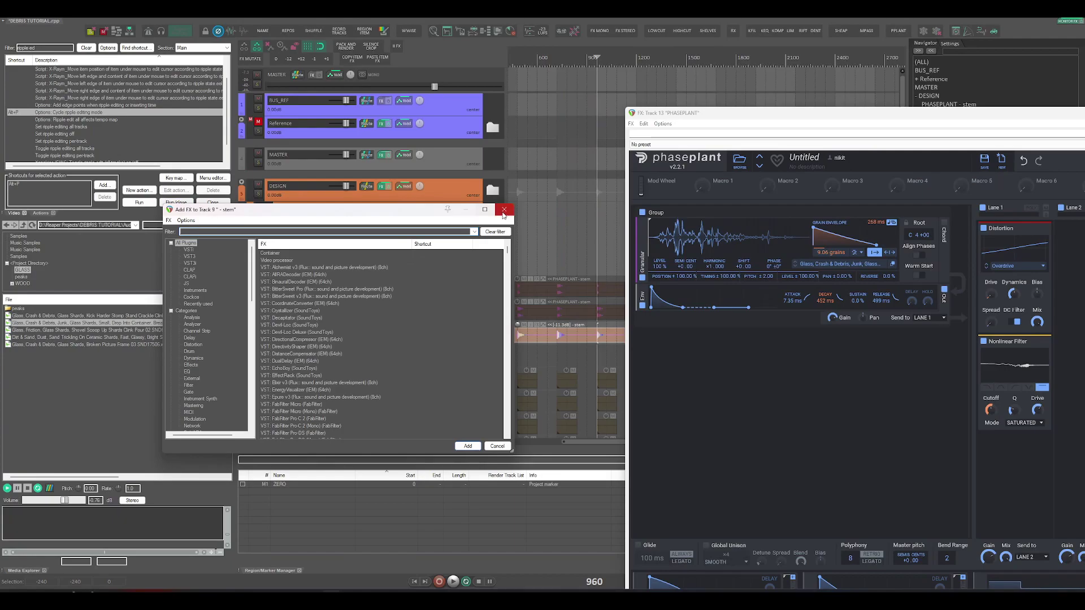
left_click(503, 213)
double_click(517, 325)
scroll(595, 341, "down", 2)
key("space")
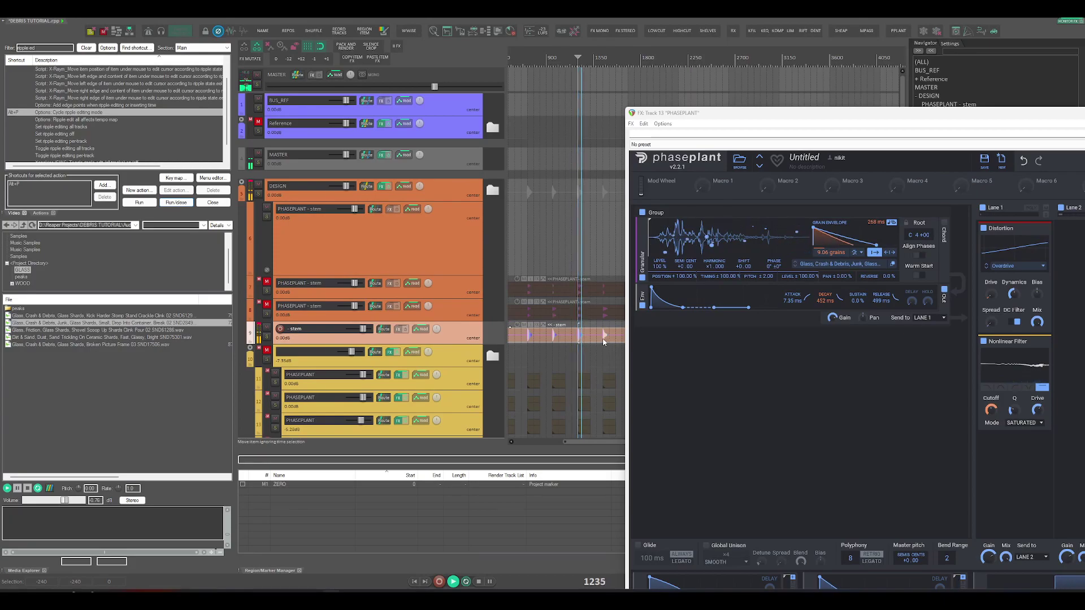
scroll(565, 338, "down", 2)
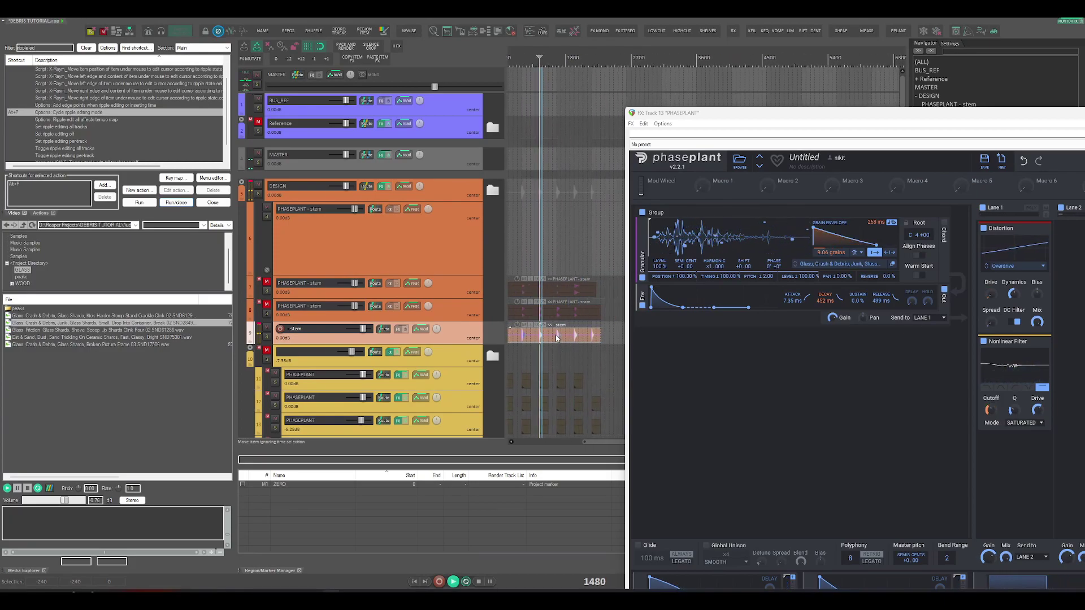
key("space")
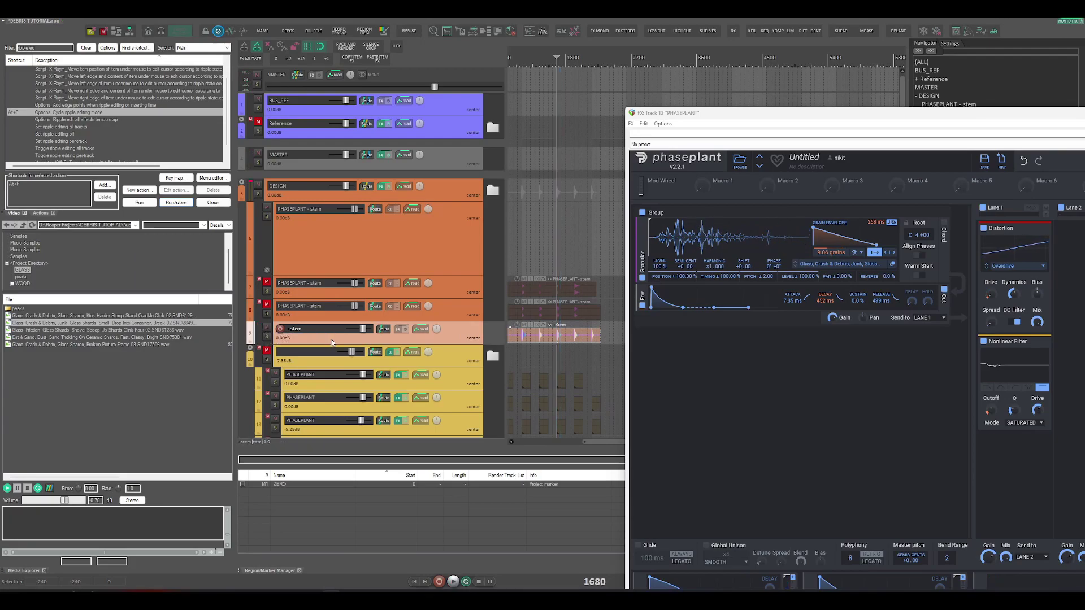